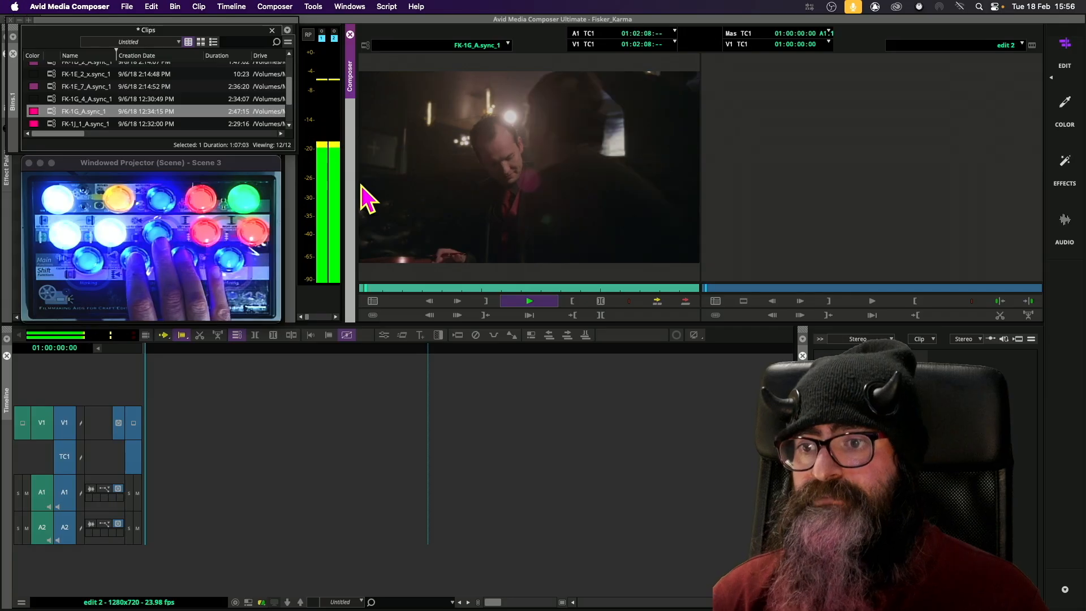
Play through the source clip FK-1G_A.sync_1 and mark an In point at 01:02:39:18
key(l)
key(l)
key(l)
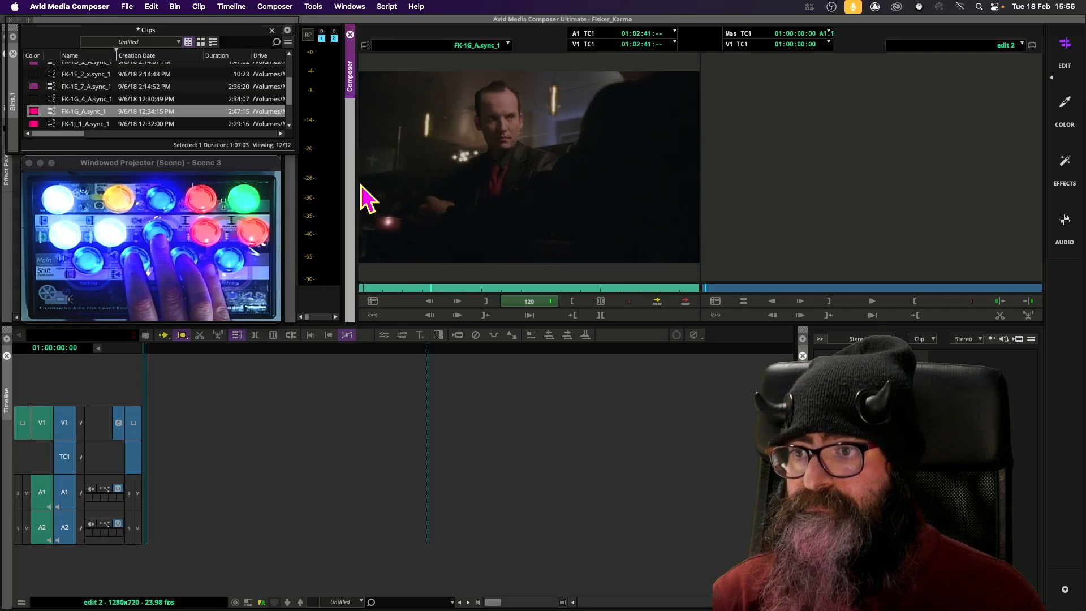
key(k)
key(l)
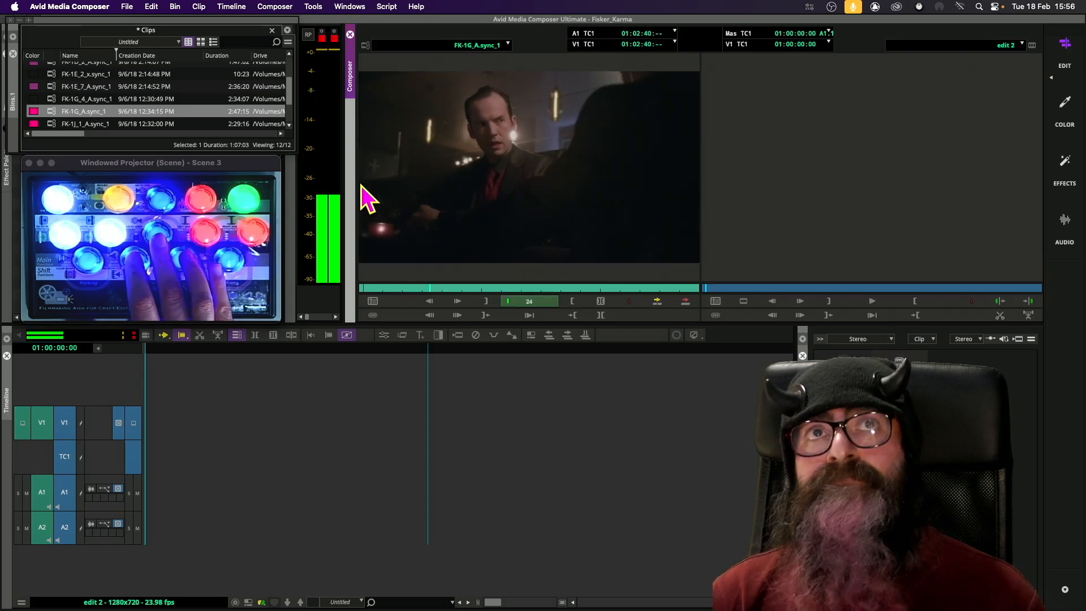
key(k)
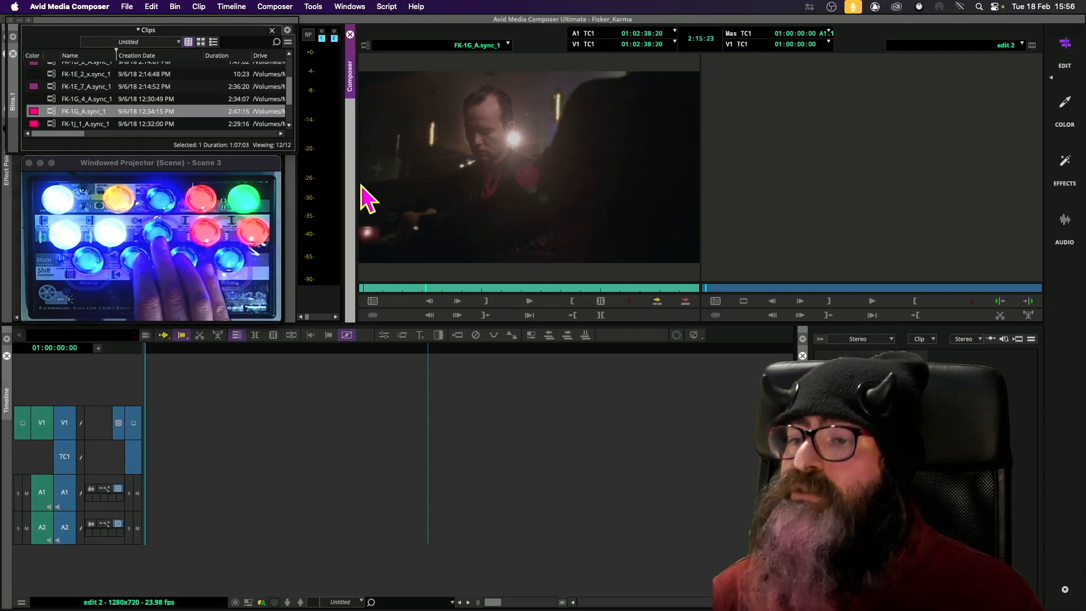
key(l)
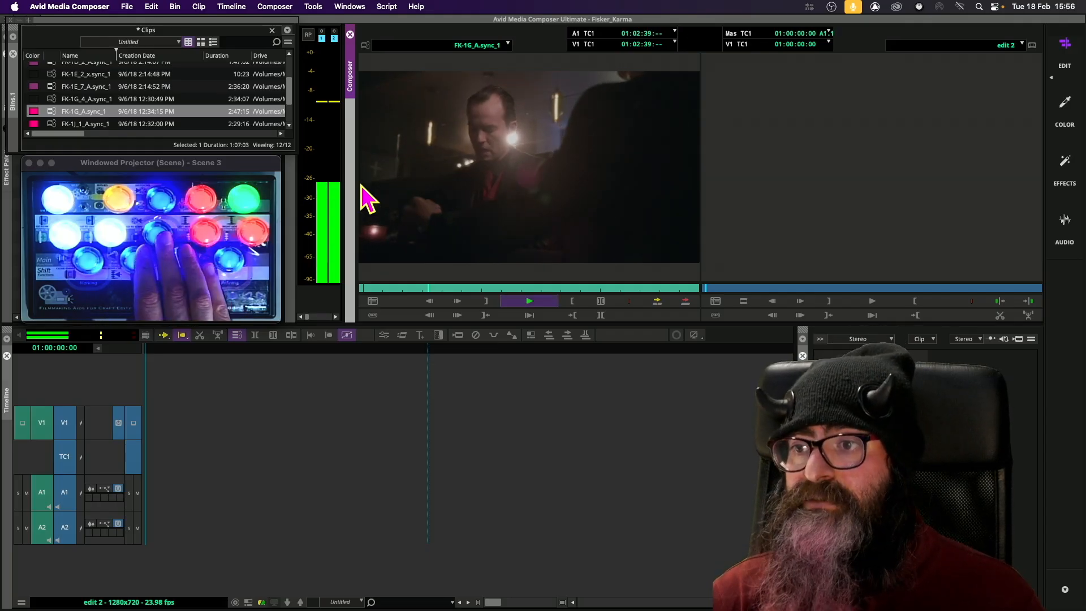
key(l)
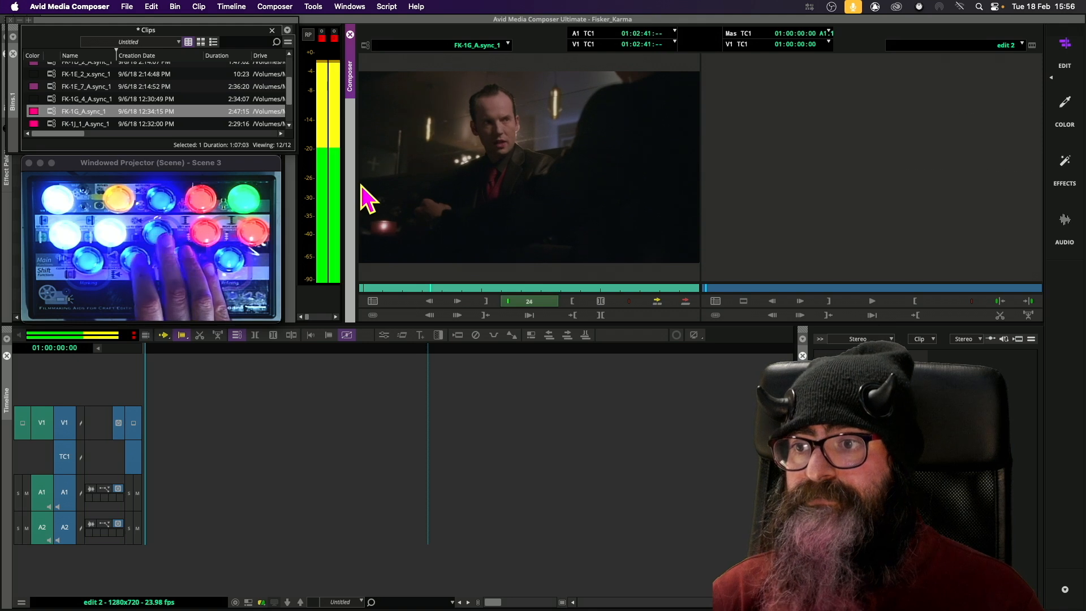
key(k)
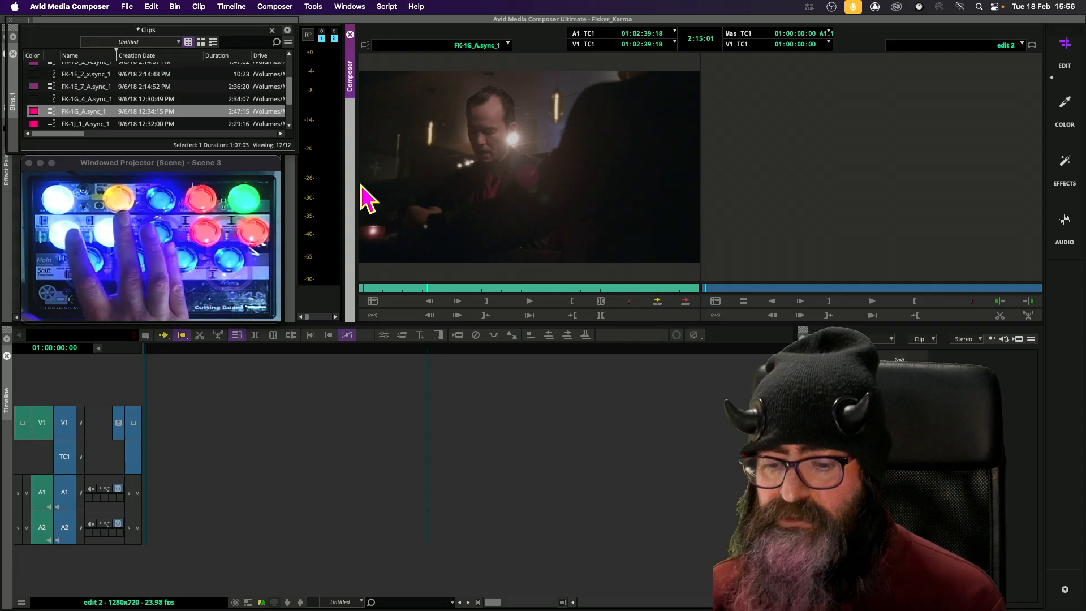
key(i)
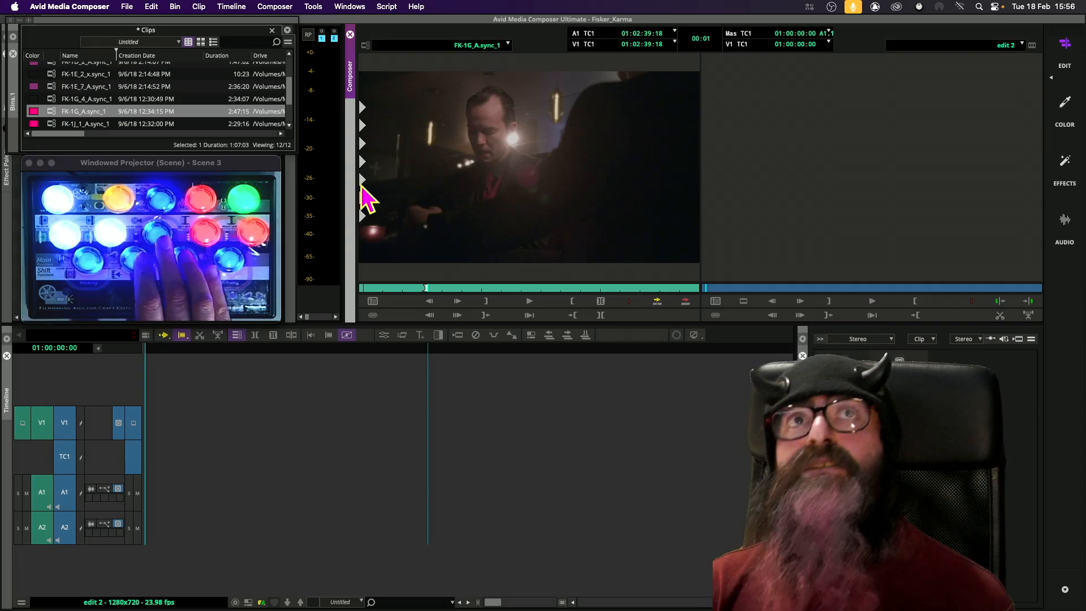
Mark the Out point of FK-1G_A.sync_1 at 01:02:44:16 and splice the marked section into the empty edit 2 sequence
key(space)
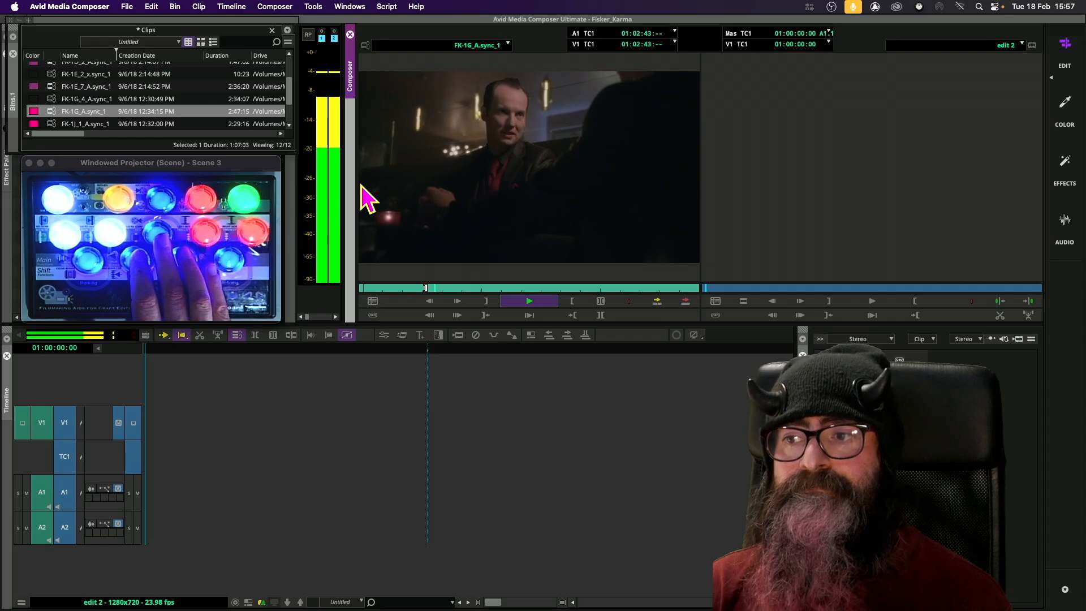
key(o)
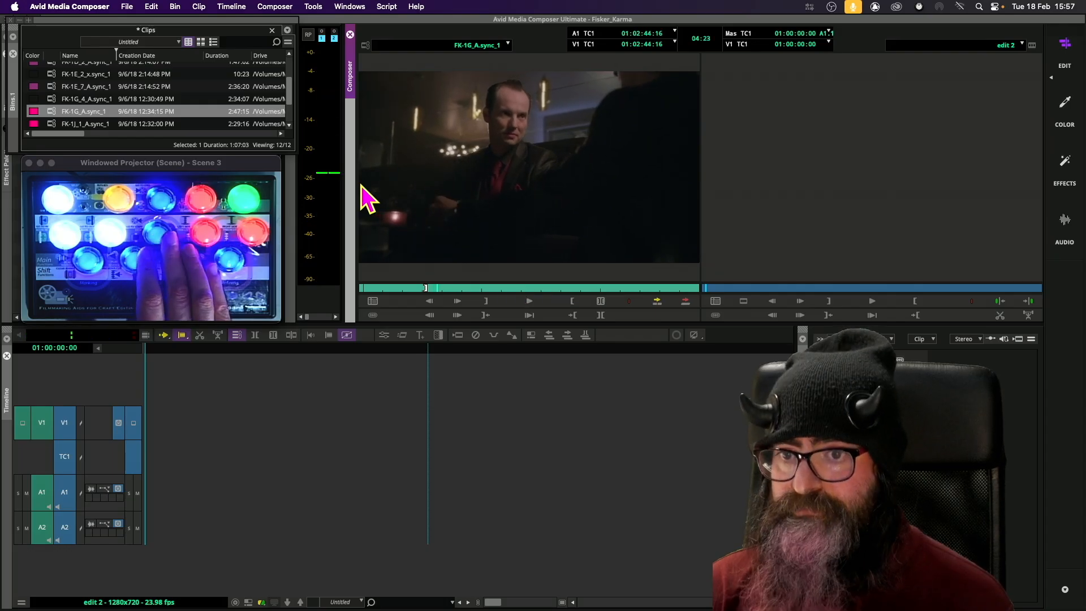
key(o)
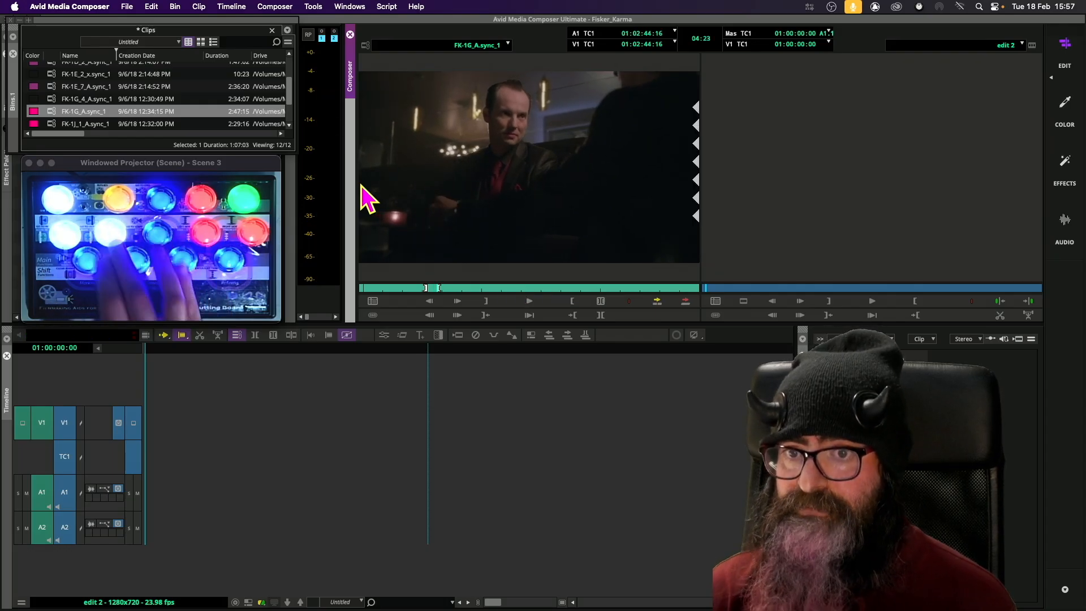
key(6)
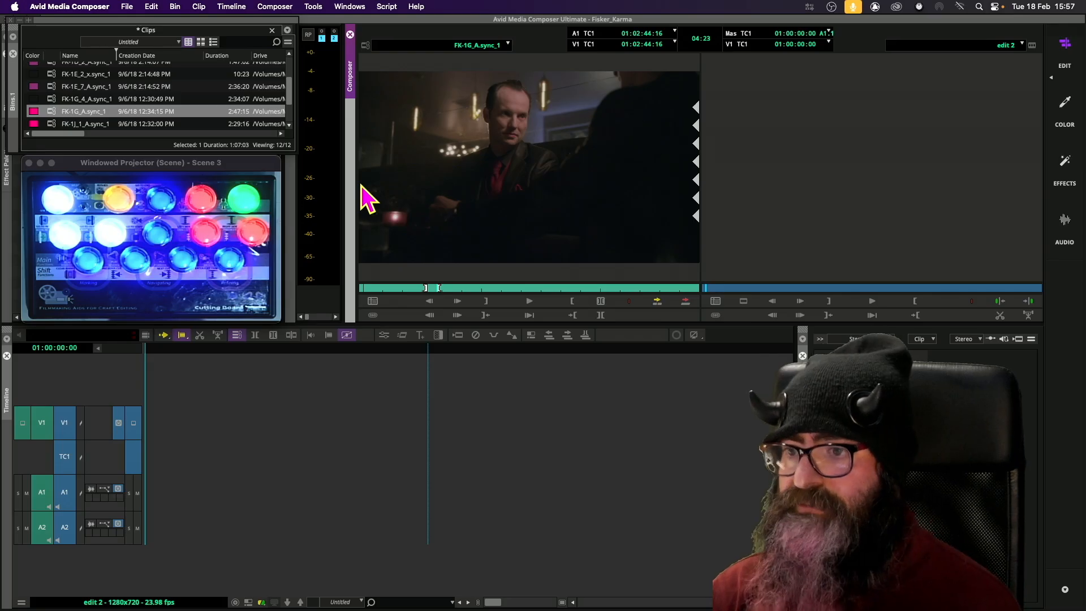
key(v)
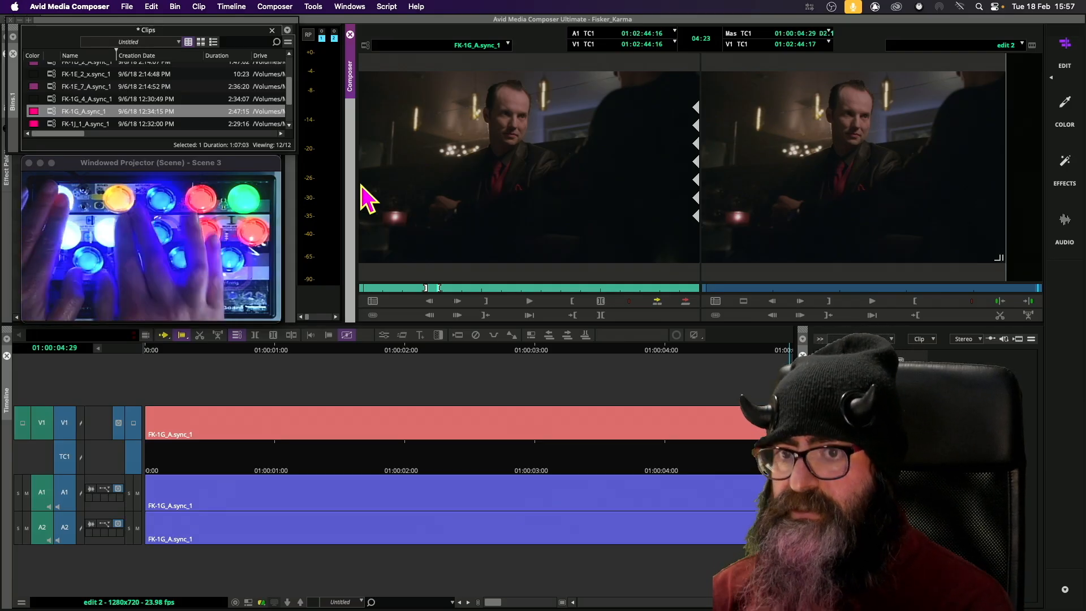
Load the clip FK-1E_7_A.sync_1 from the Clips bin into the source monitor
key(super+9)
key(Up)
key(Up)
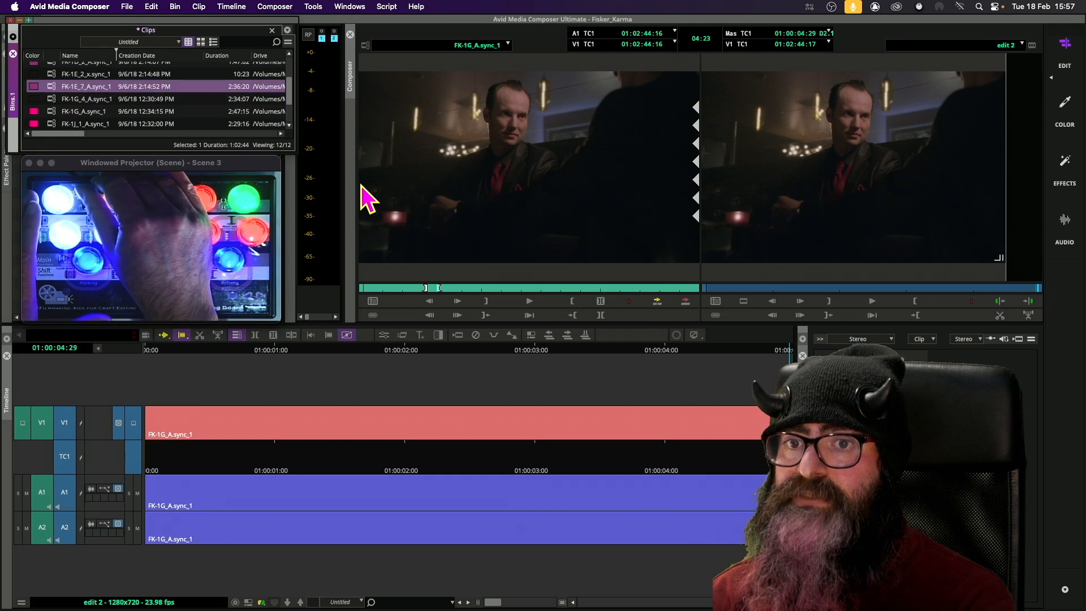
key(Return)
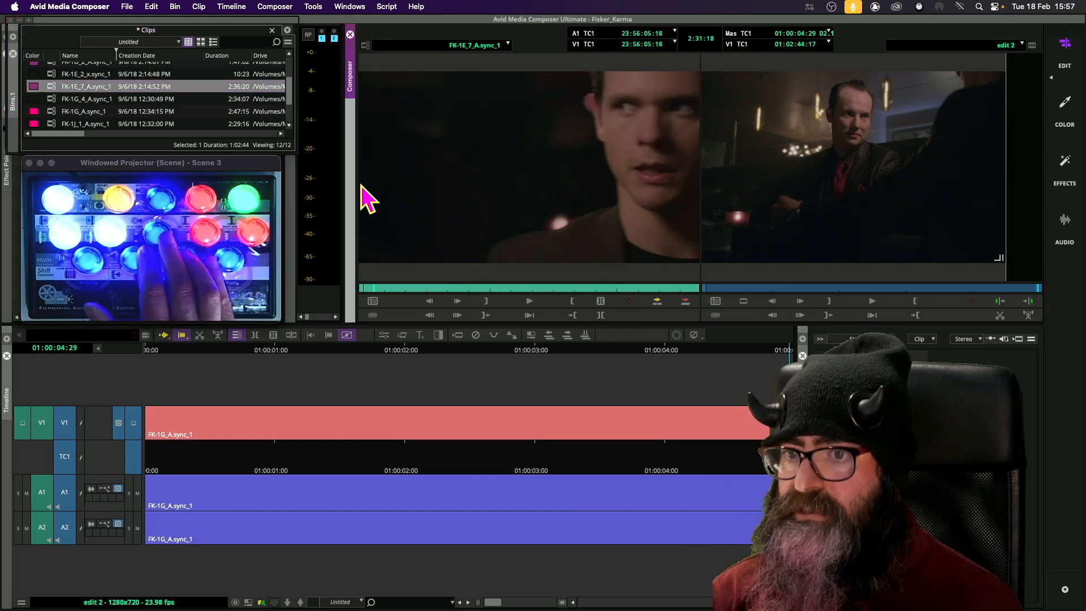
Play through FK-1E_7_A.sync_1 and mark an In point at 23:57:09:11
key(l)
key(l)
key(l)
key(l)
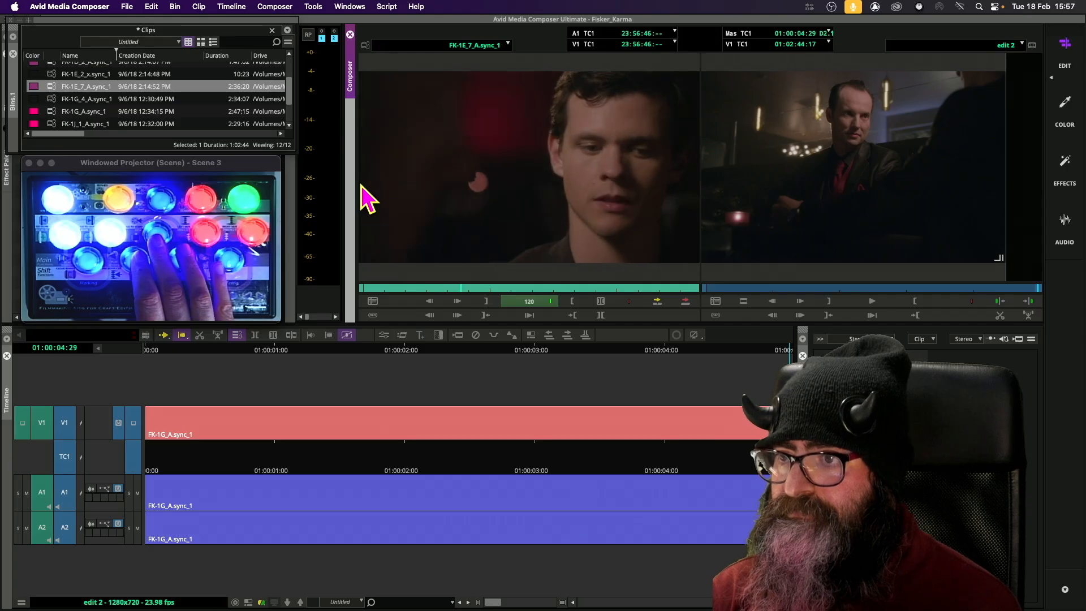
key(space)
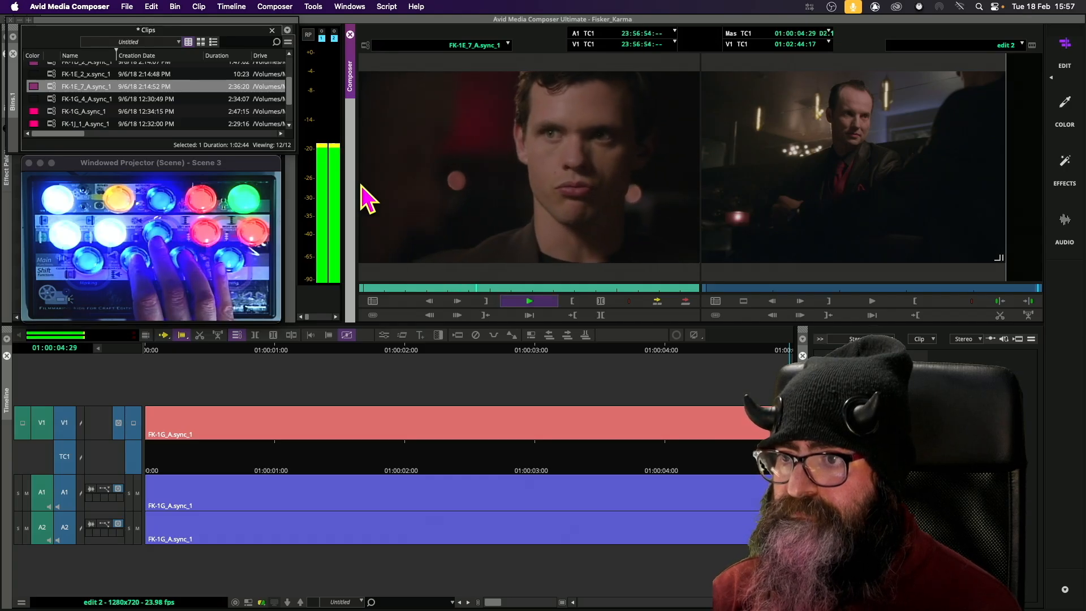
key(l)
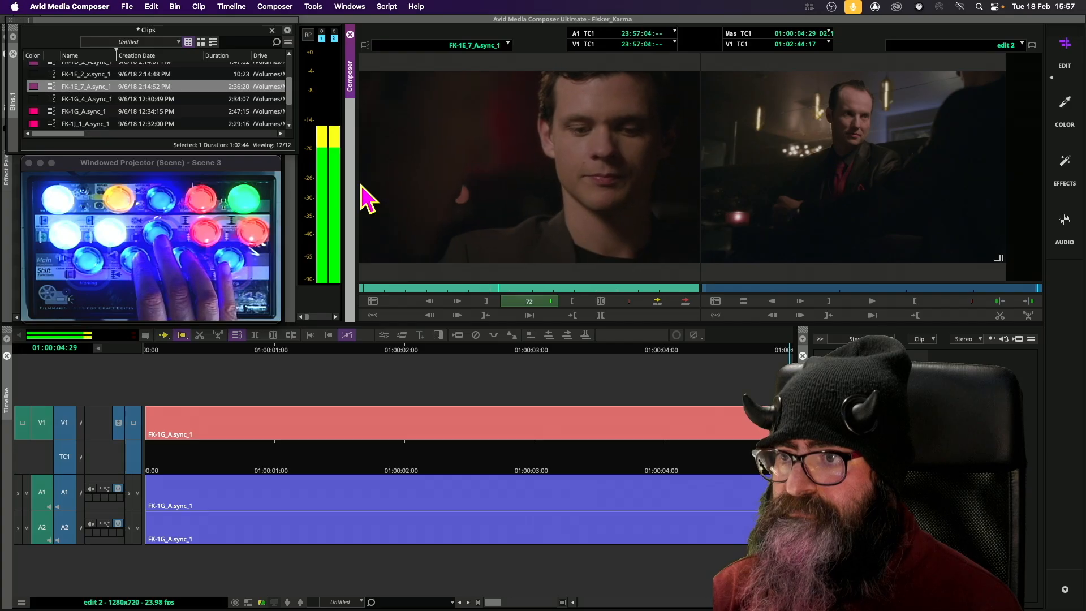
key(5)
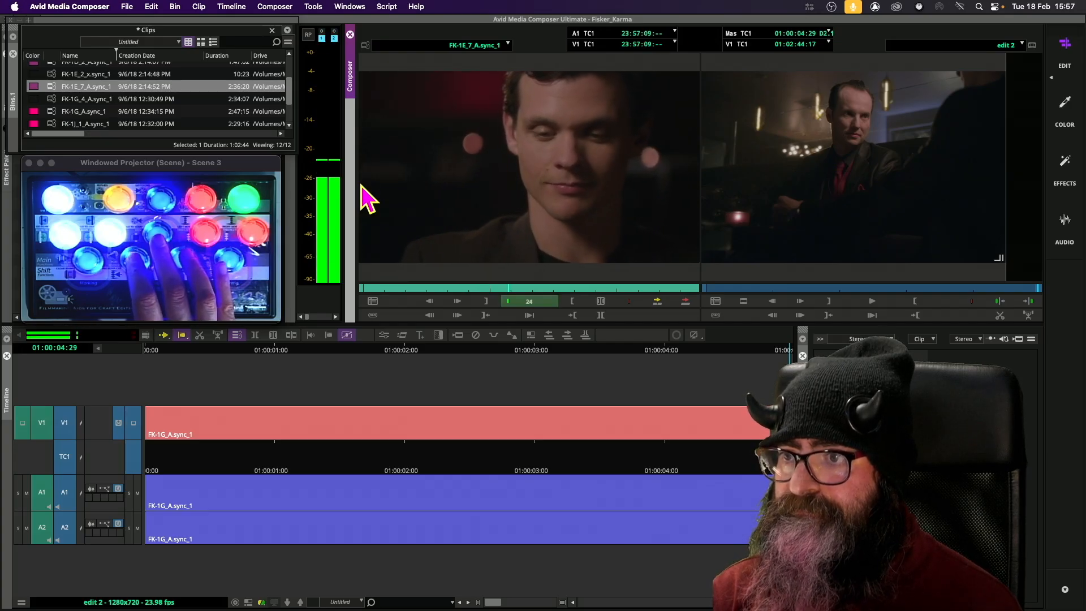
key(5)
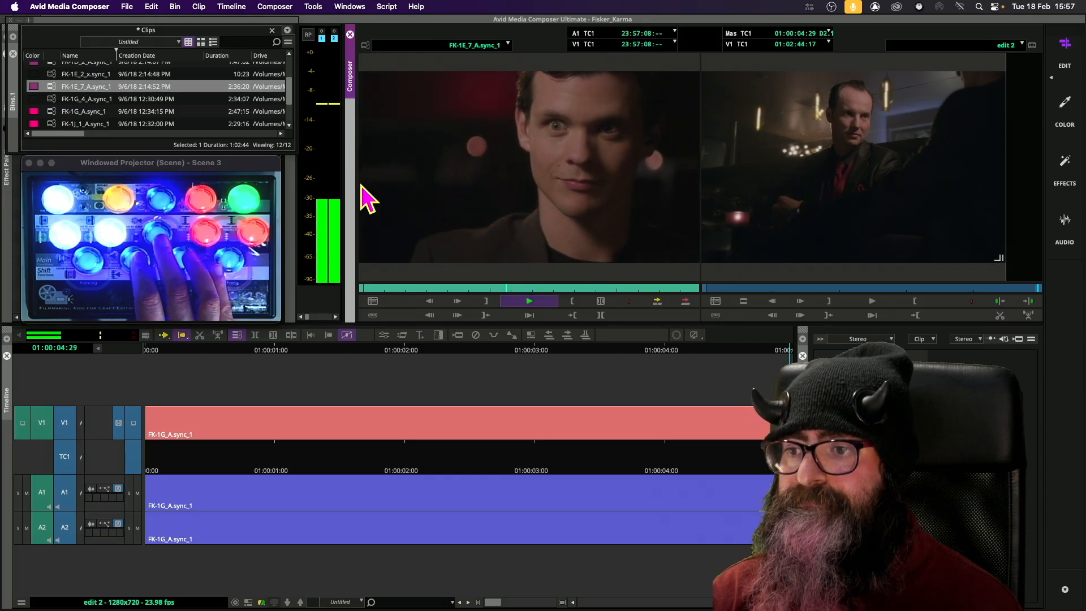
key(l)
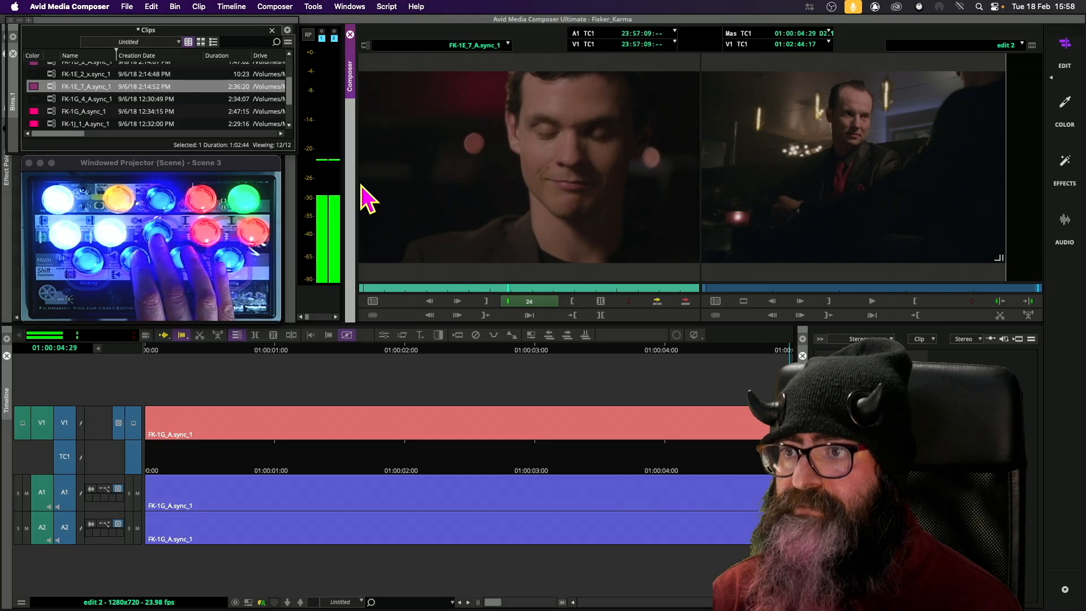
key(k)
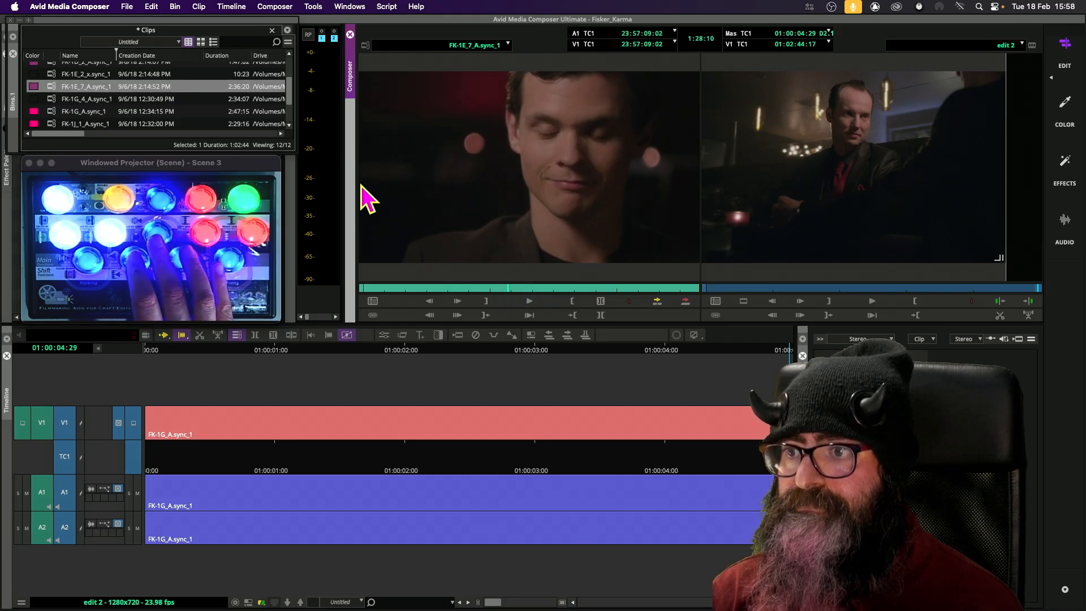
key(k+l)
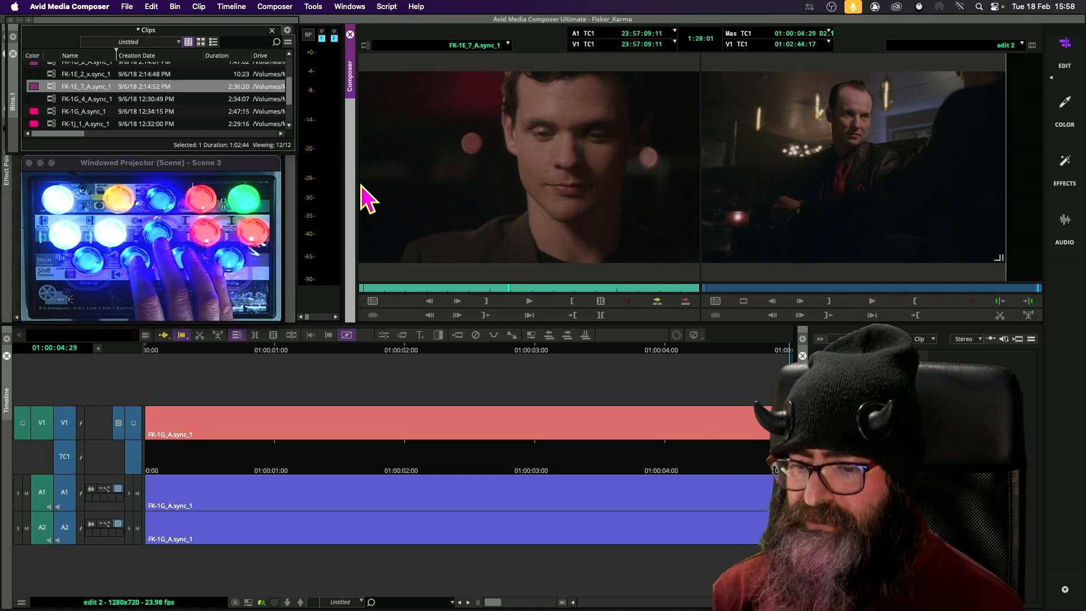
Mark the Out point of FK-1E_7_A.sync_1 at 23:57:12:16 and splice the section in after the first shot
key(space)
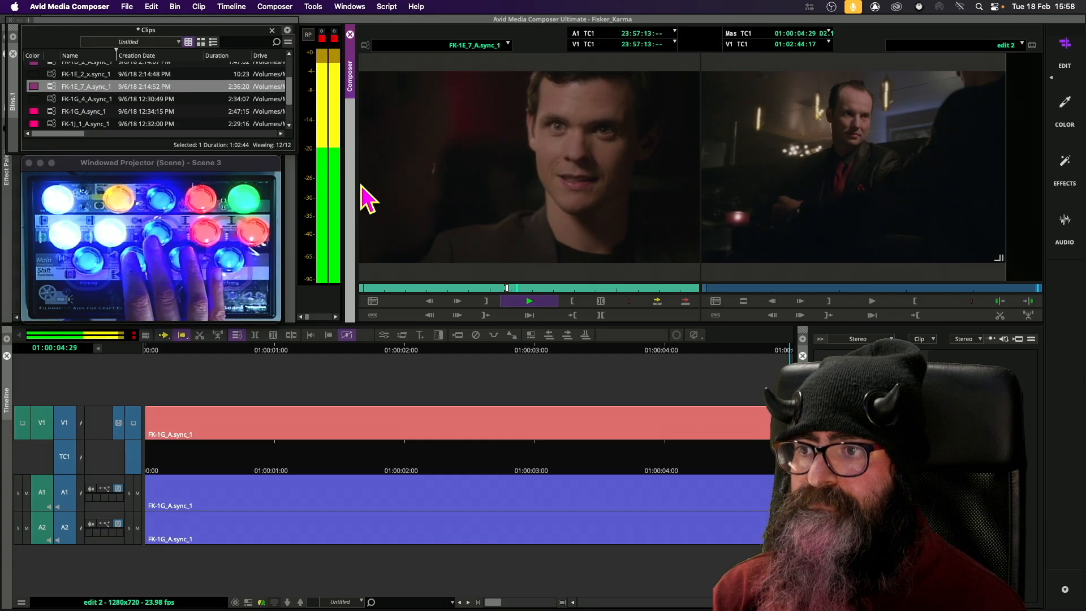
key(space)
key(k+j)
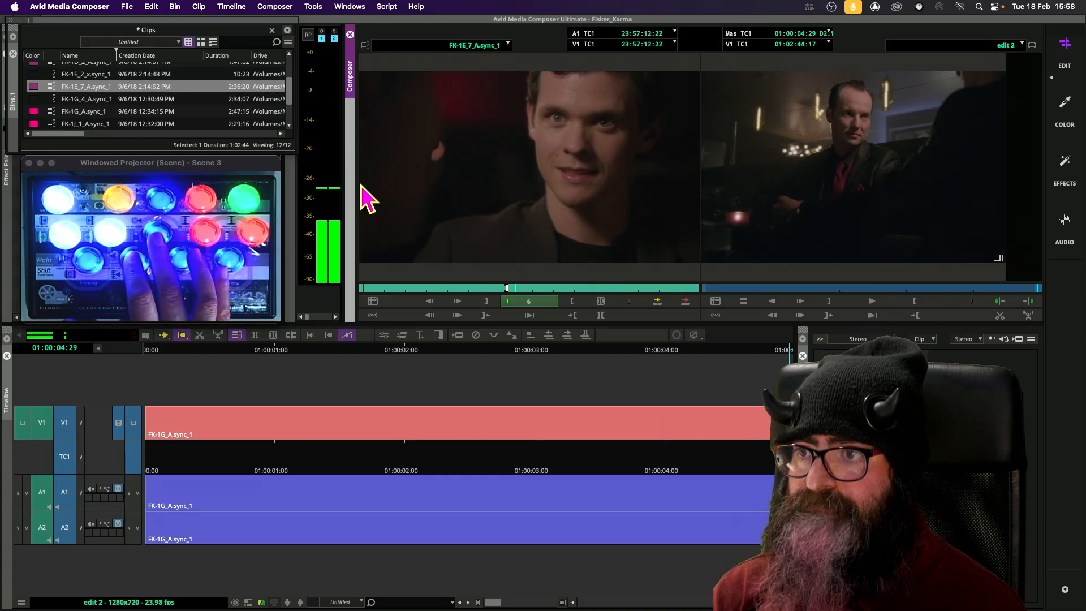
key(j)
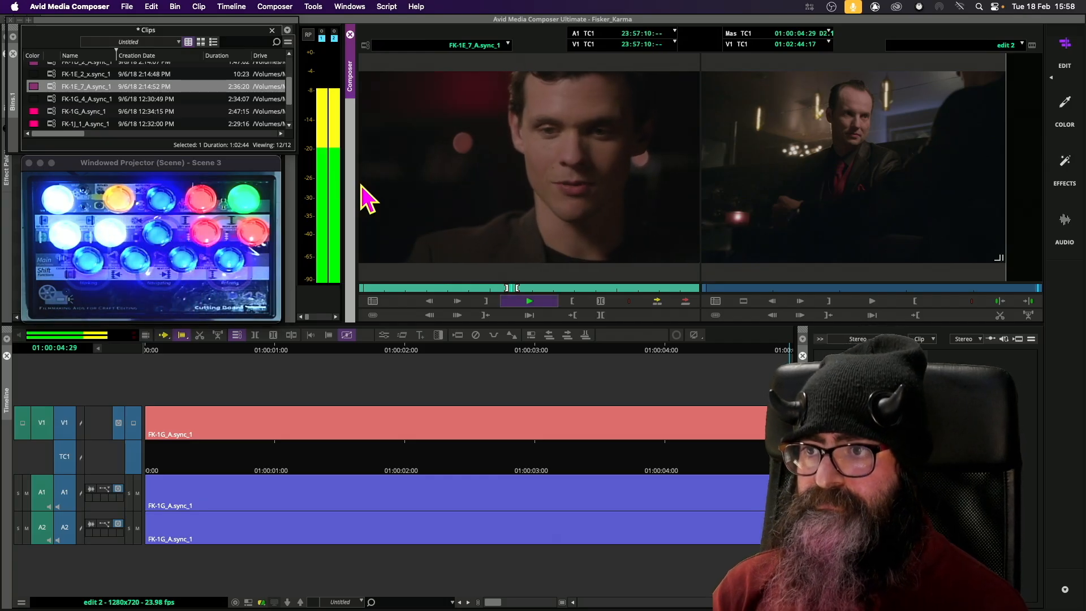
key(k)
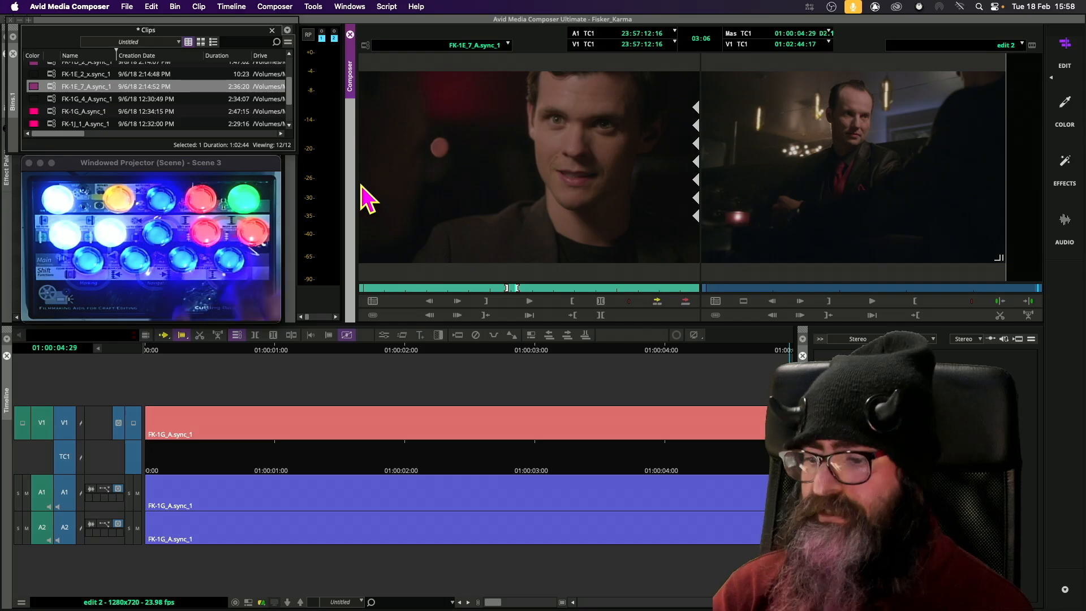
key(v)
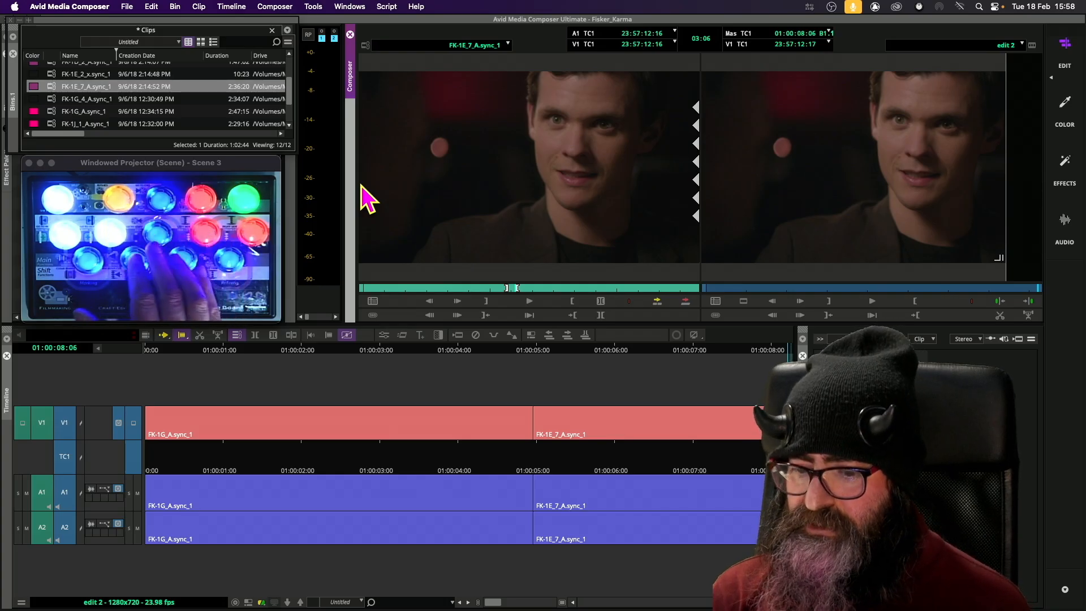
Clear the source clip's marks, play further, and mark a new In point at 23:57:21:22
key(g)
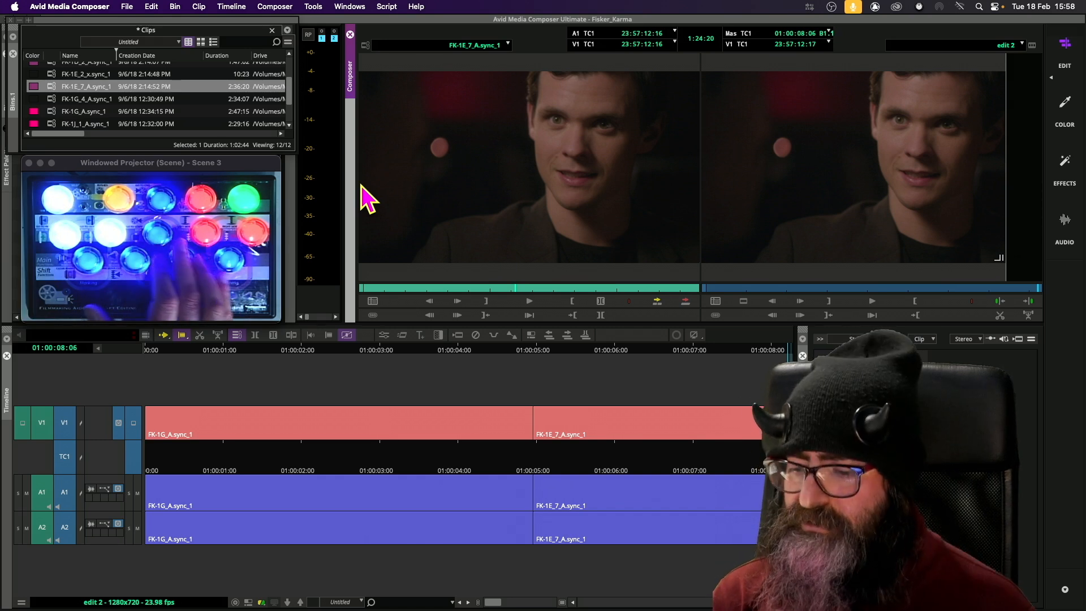
key(space)
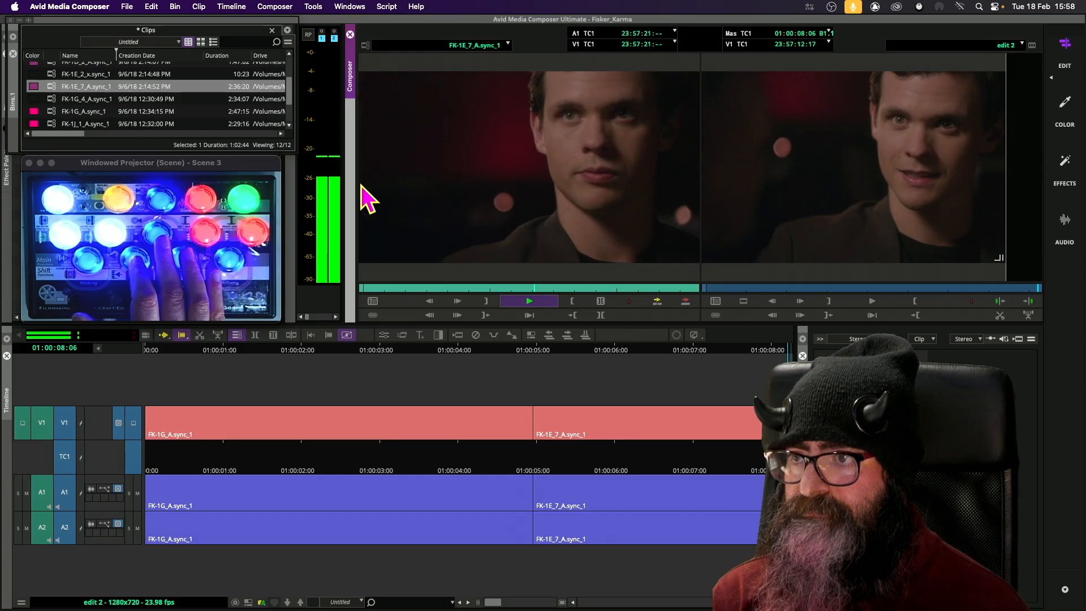
key(j)
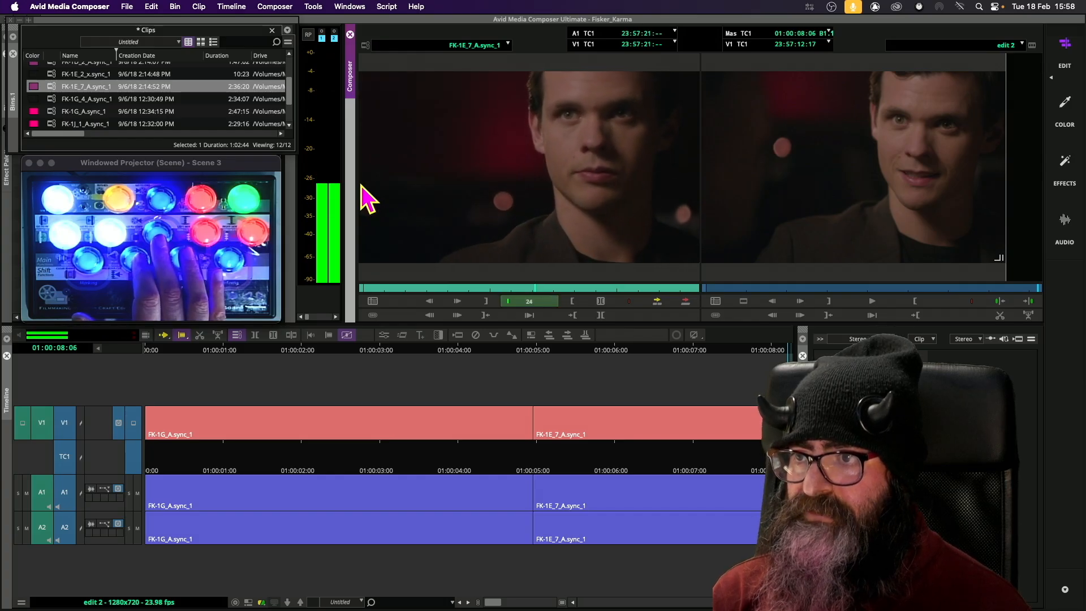
key(k)
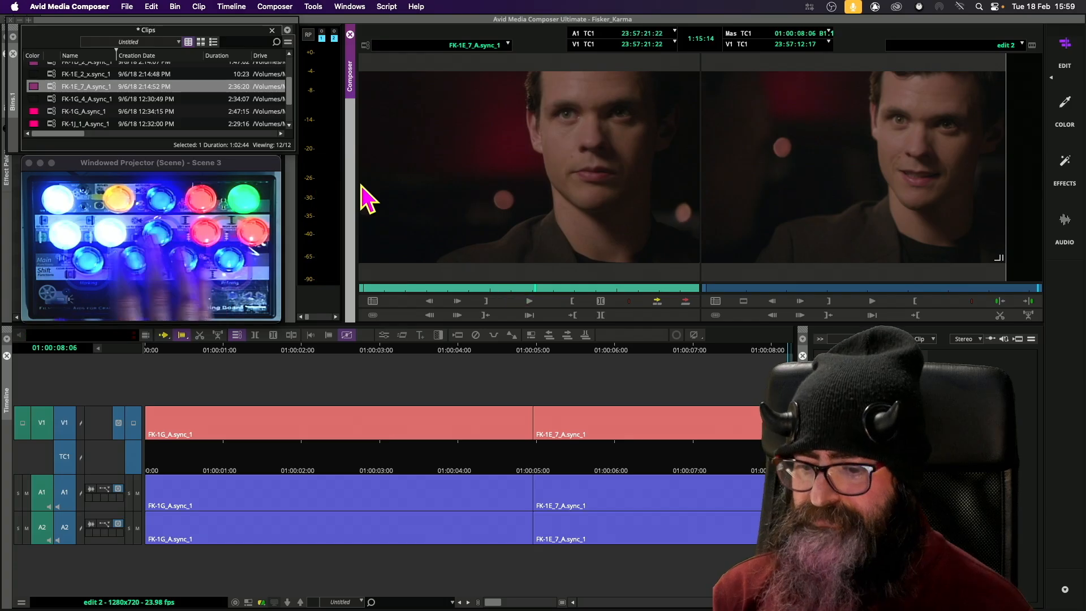
Mark the Out point at 23:57:24:00 and splice this second FK-1E_7_A.sync_1 section onto the end of the sequence
key(l)
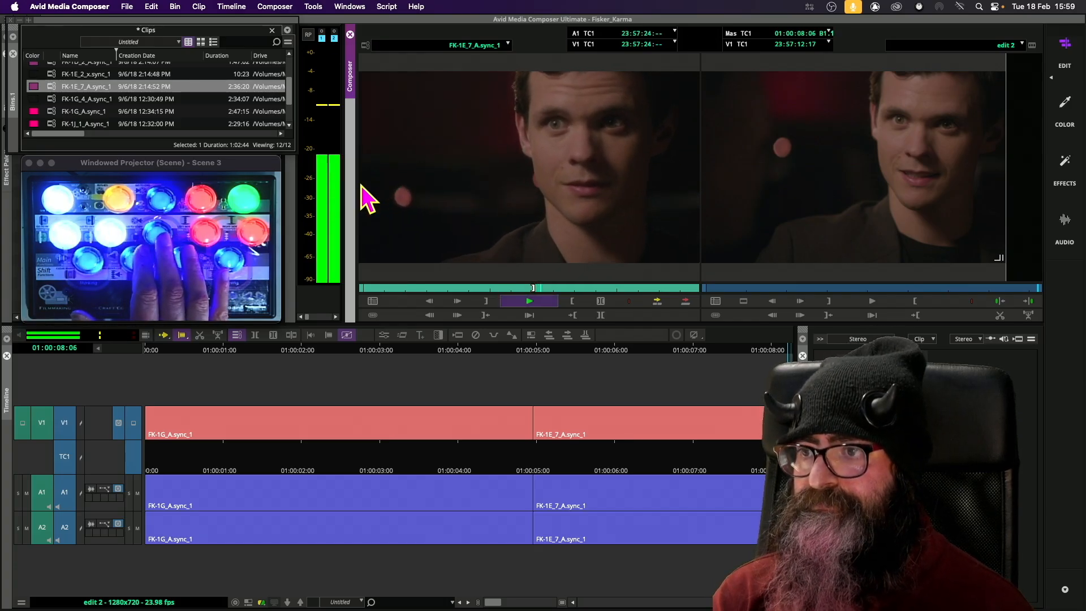
key(l)
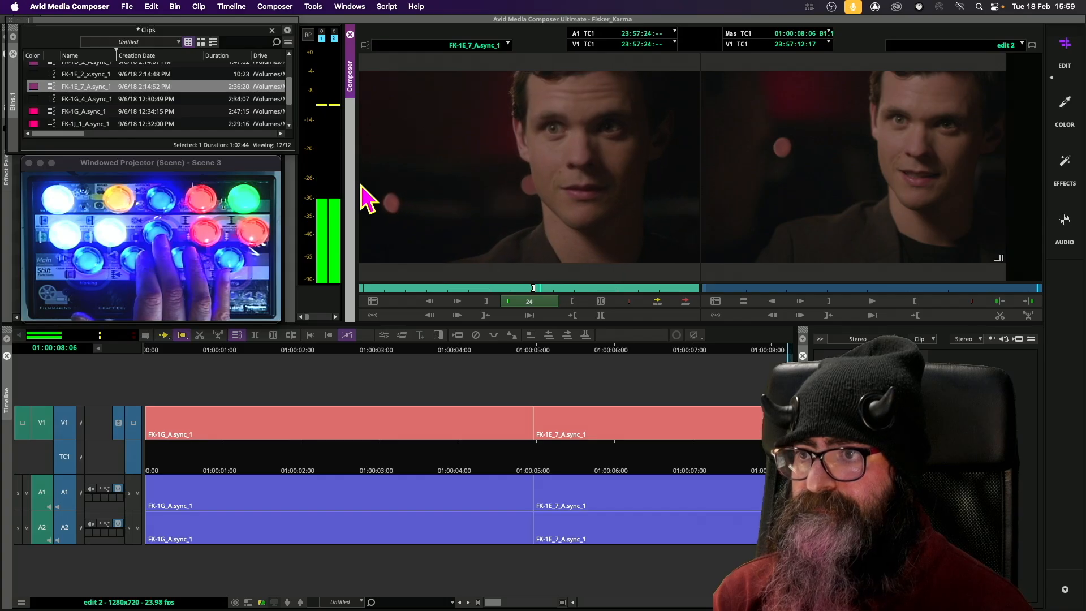
key(k)
key(space)
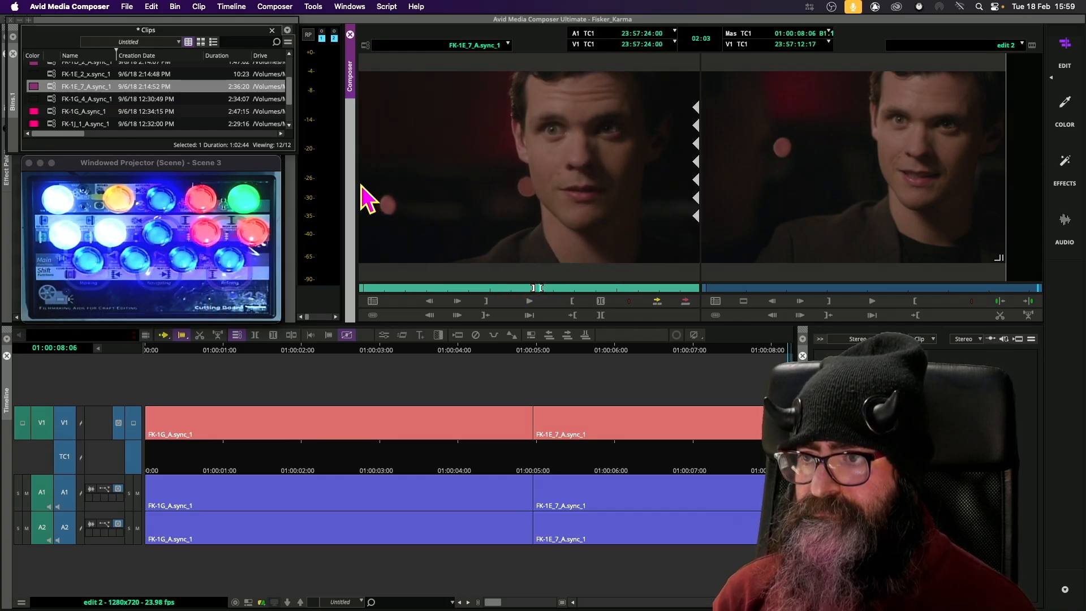
key(v)
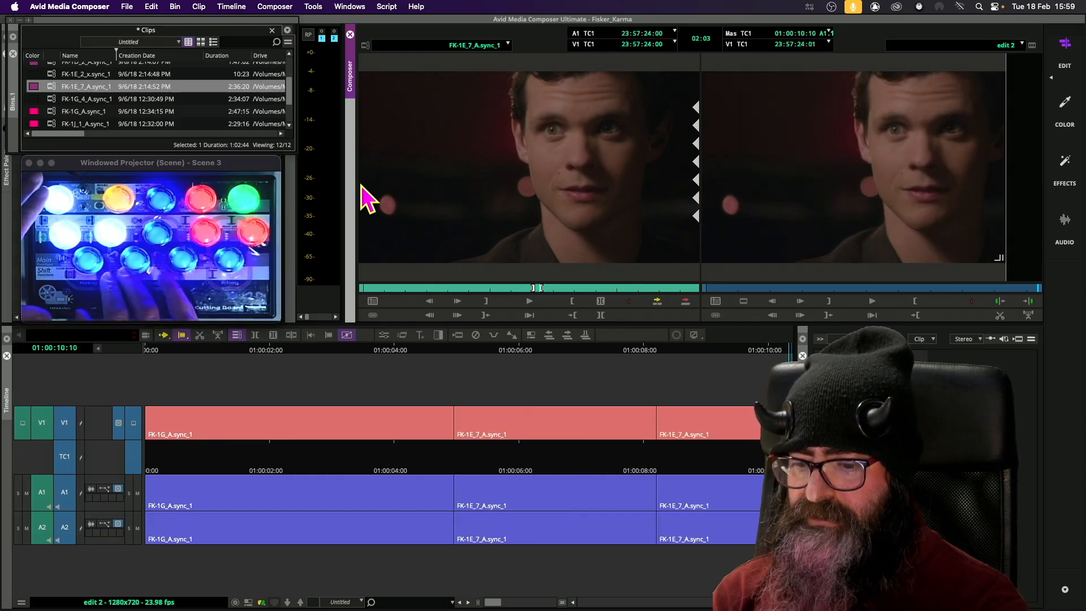
Clear the marks on FK-1E_7_A.sync_1, play further, and mark a new In point at 23:57:38:07
key(g)
key(space)
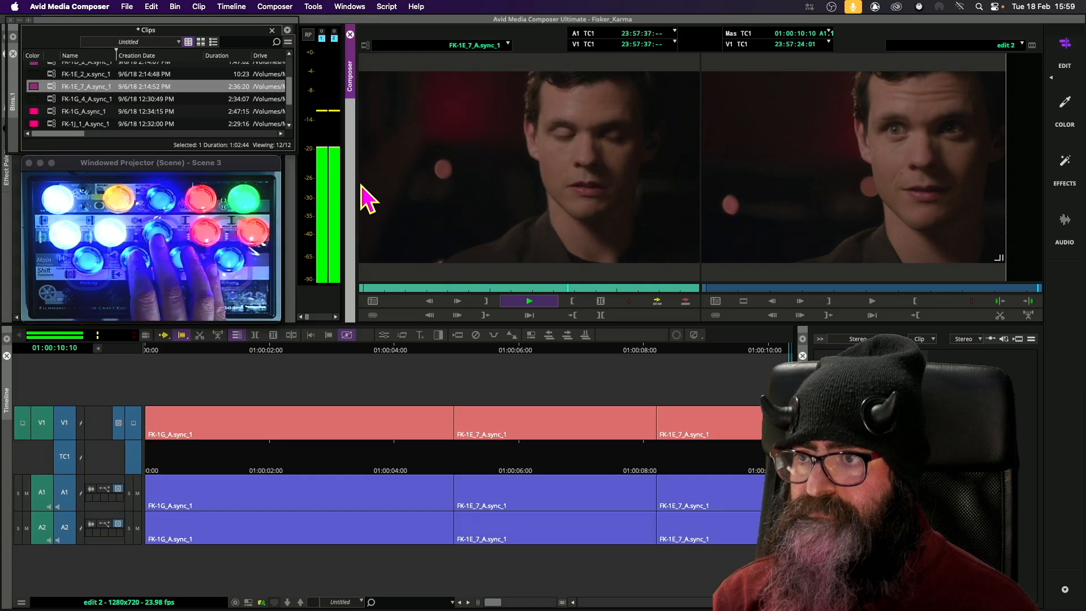
key(space)
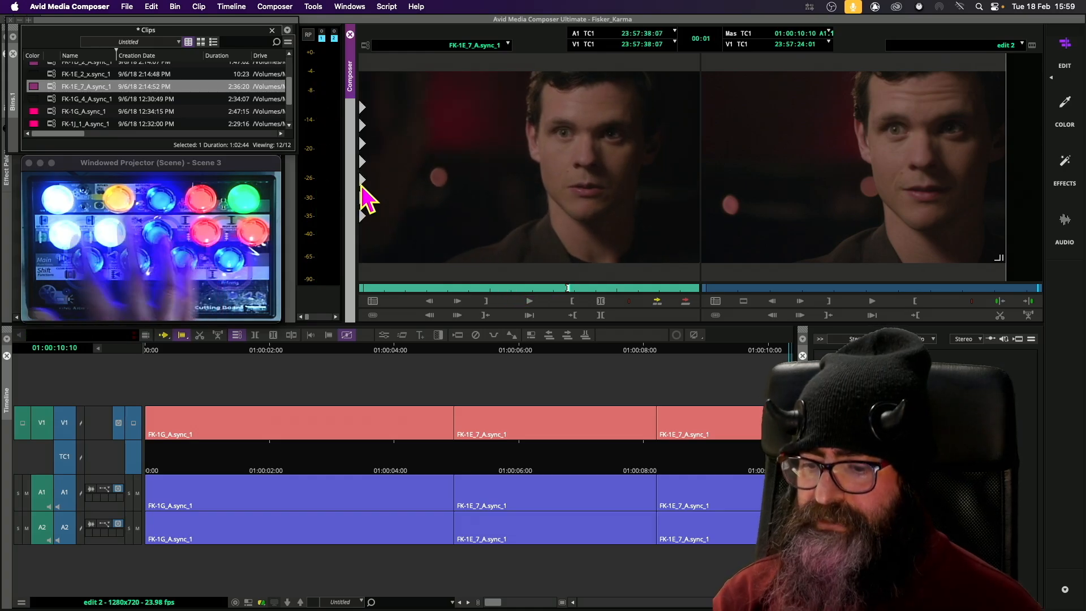
Mark the Out point of FK-1E_7_A.sync_1 at 23:57:41:19 and splice this third section onto the end of the sequence
key(space)
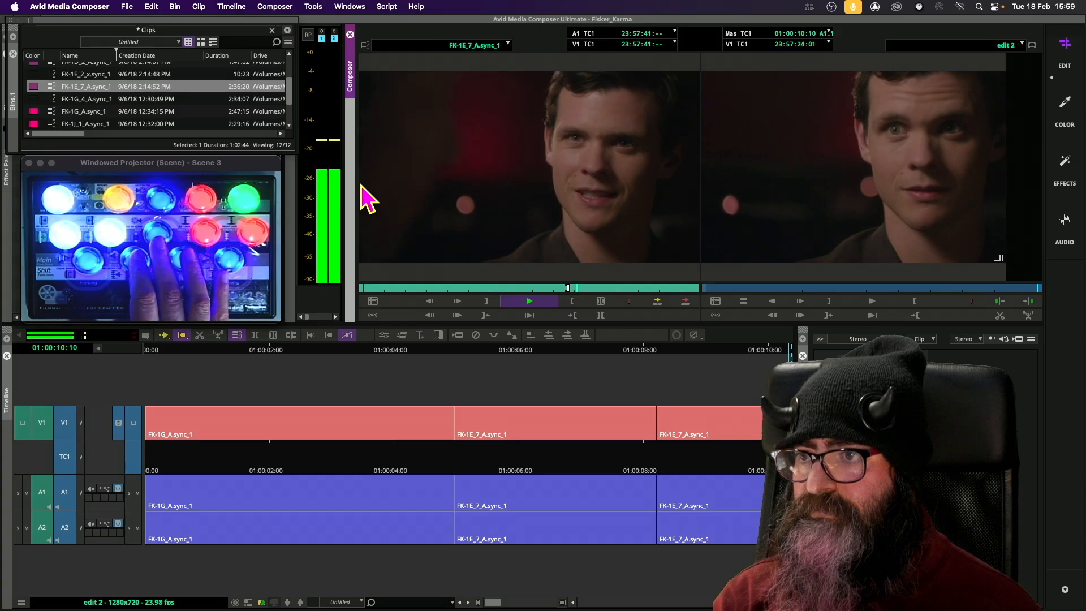
key(space)
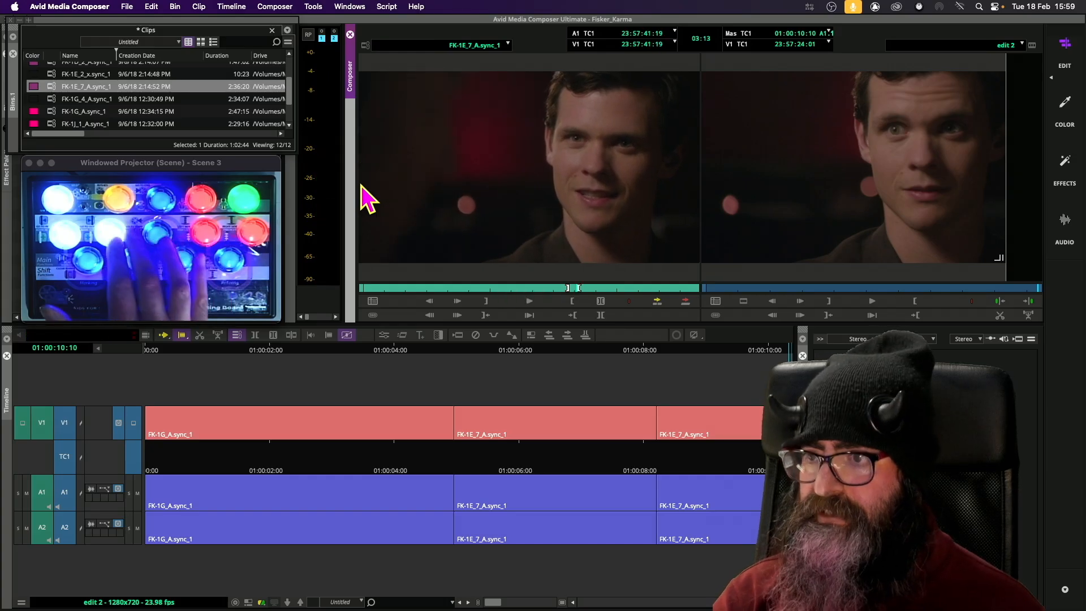
key(space)
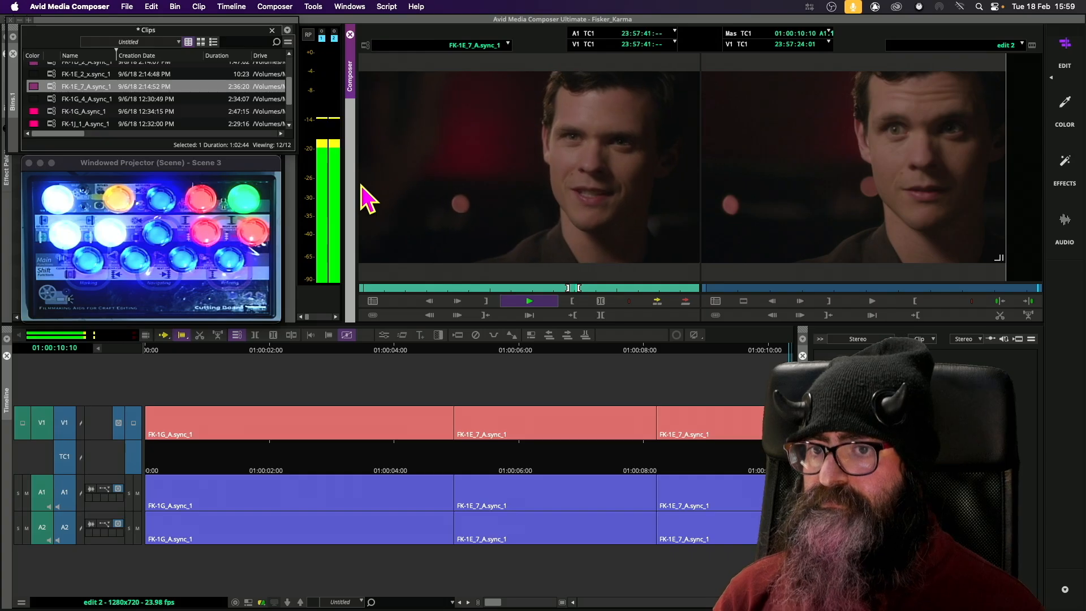
key(space)
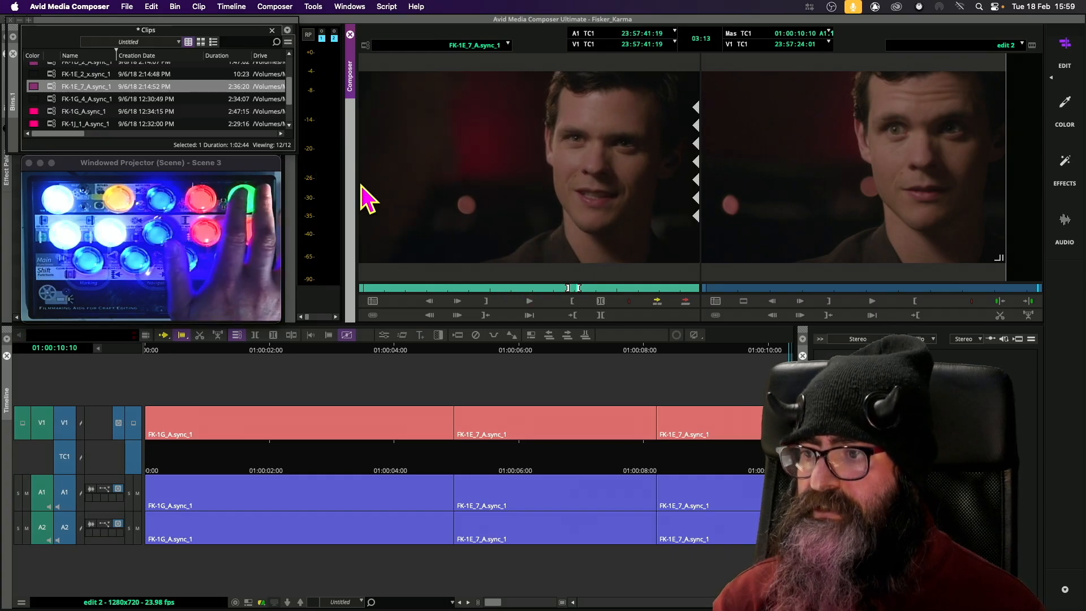
key(v)
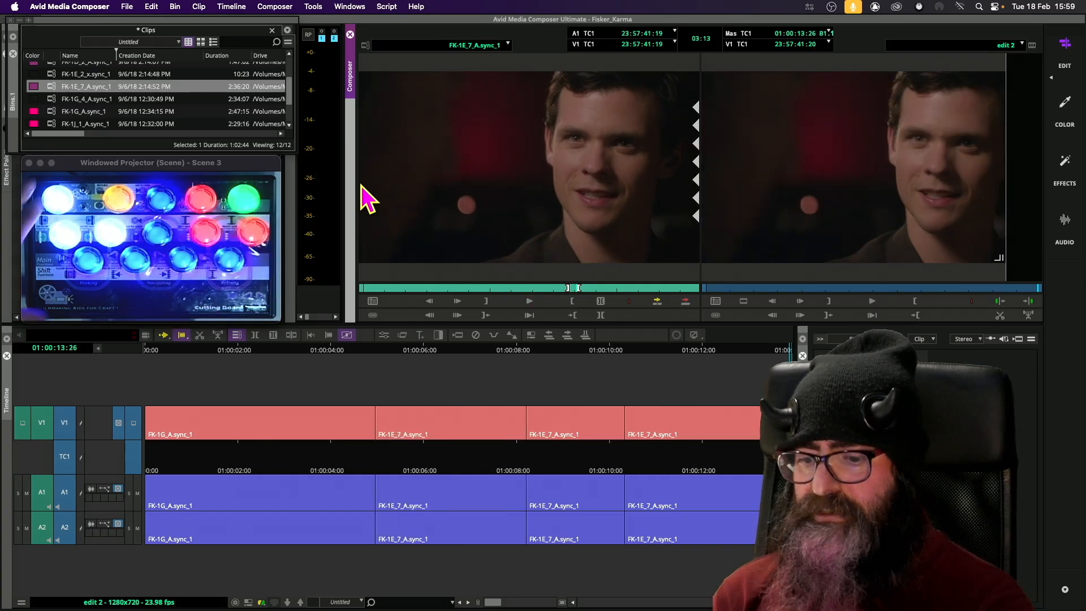
Load FK-1G_A.sync_1 from the Clips bin as the source clip
key(super+9)
key(Down)
key(Down)
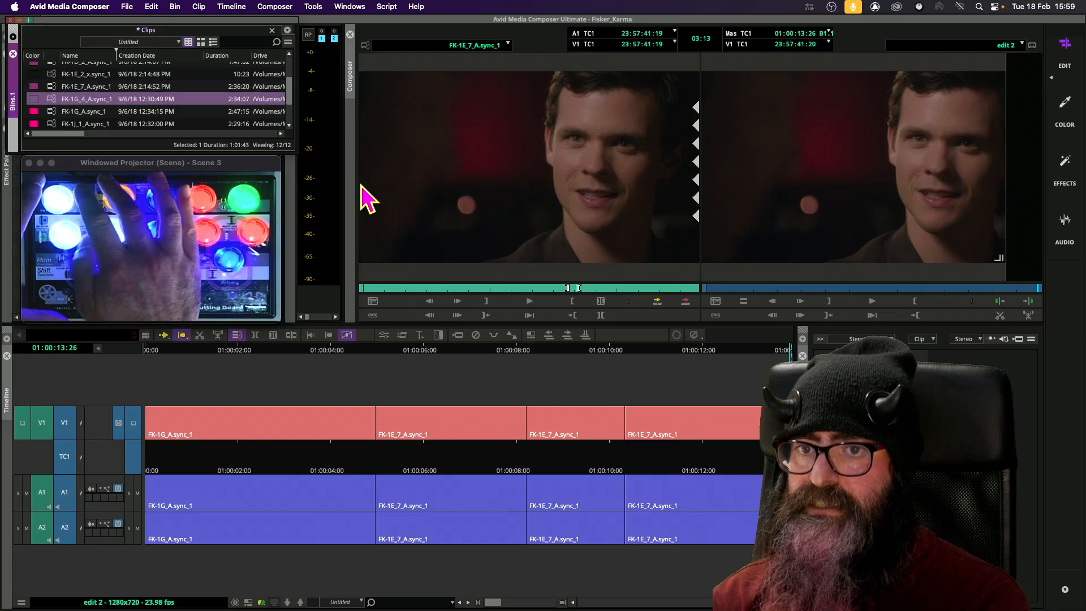
key(Return)
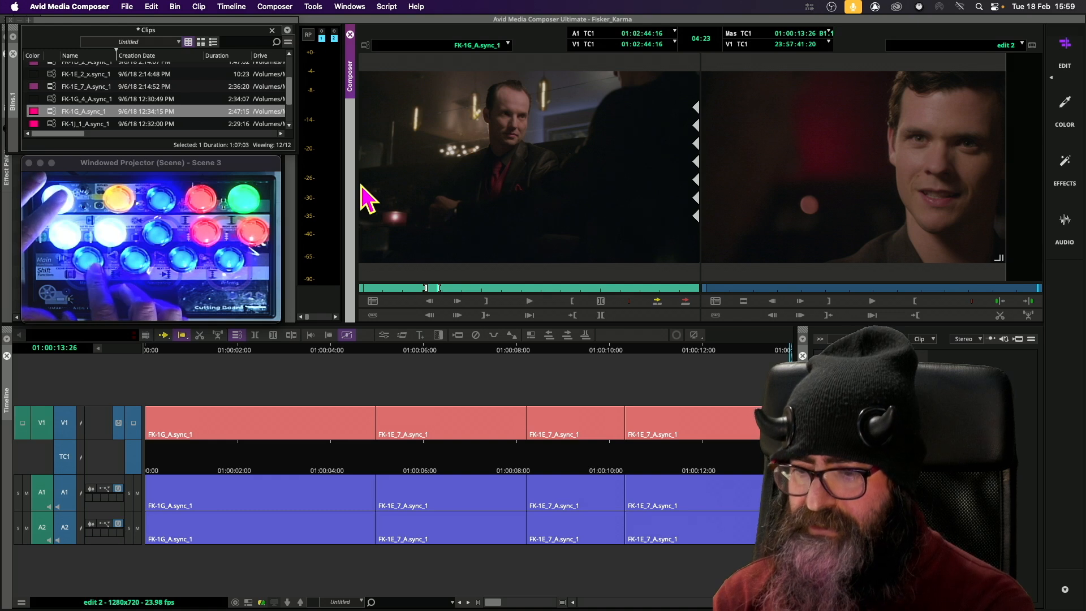
Clear the old marks on FK-1G_A.sync_1, play on, and mark a new In point at 01:02:47:00
key(space)
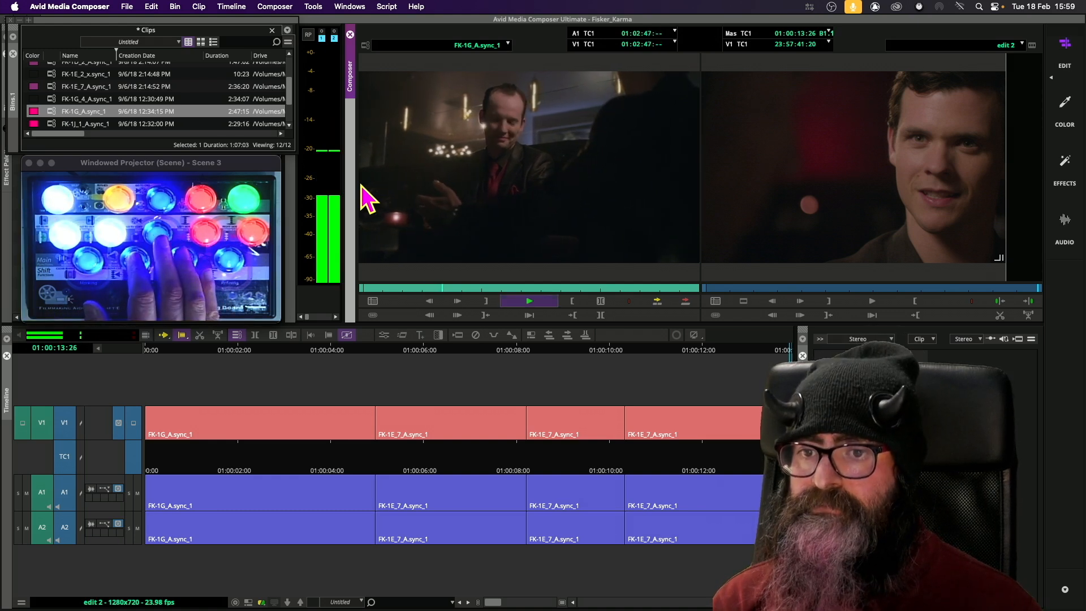
key(space)
key(j)
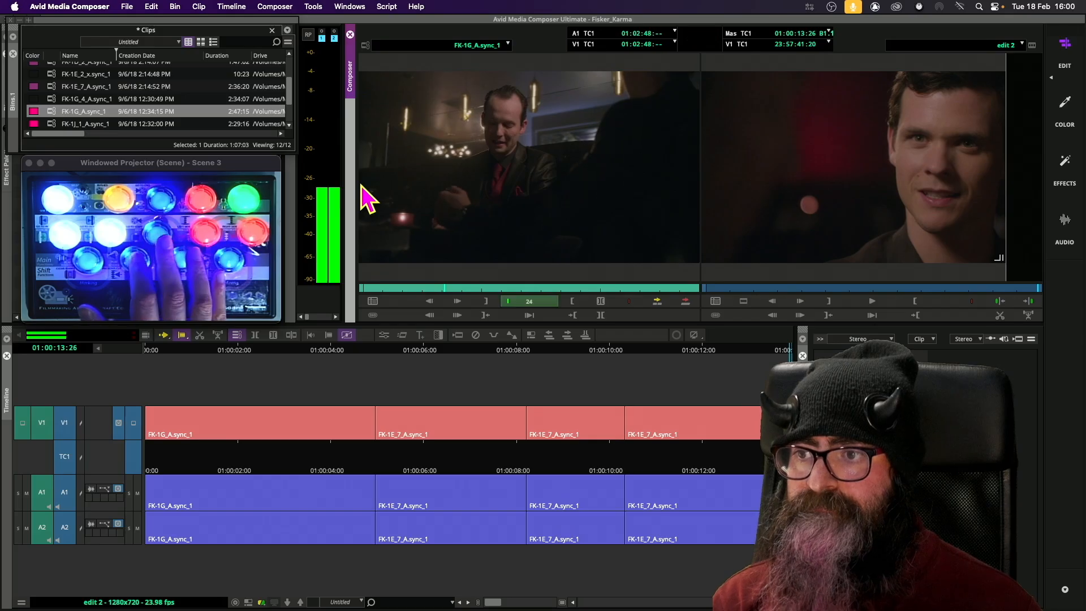
key(k)
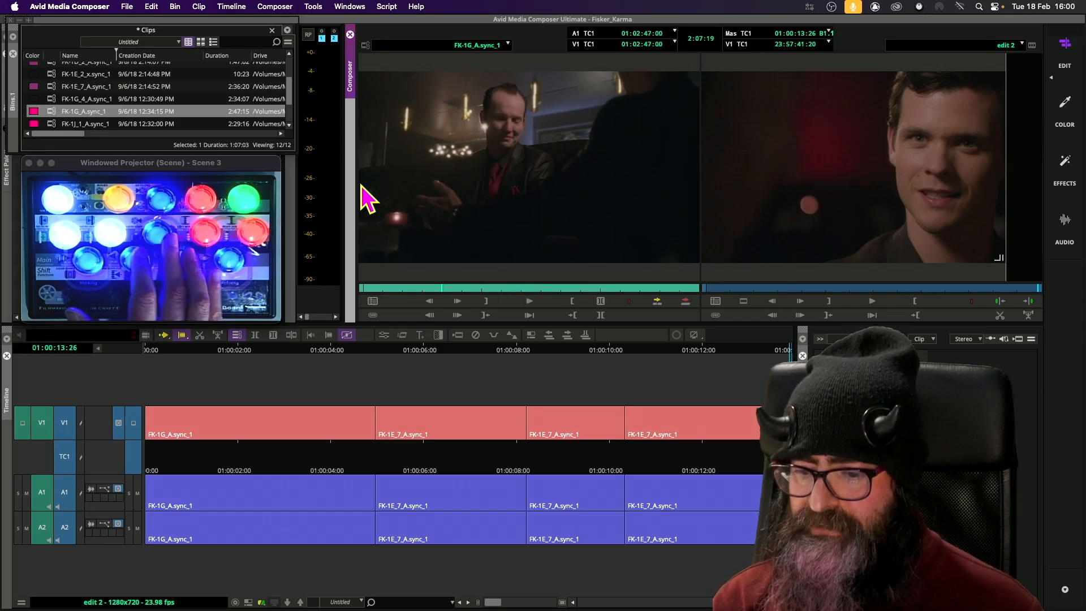
Play FK-1G_A.sync_1 onward and mark the Out point at 01:02:56:01
key(space)
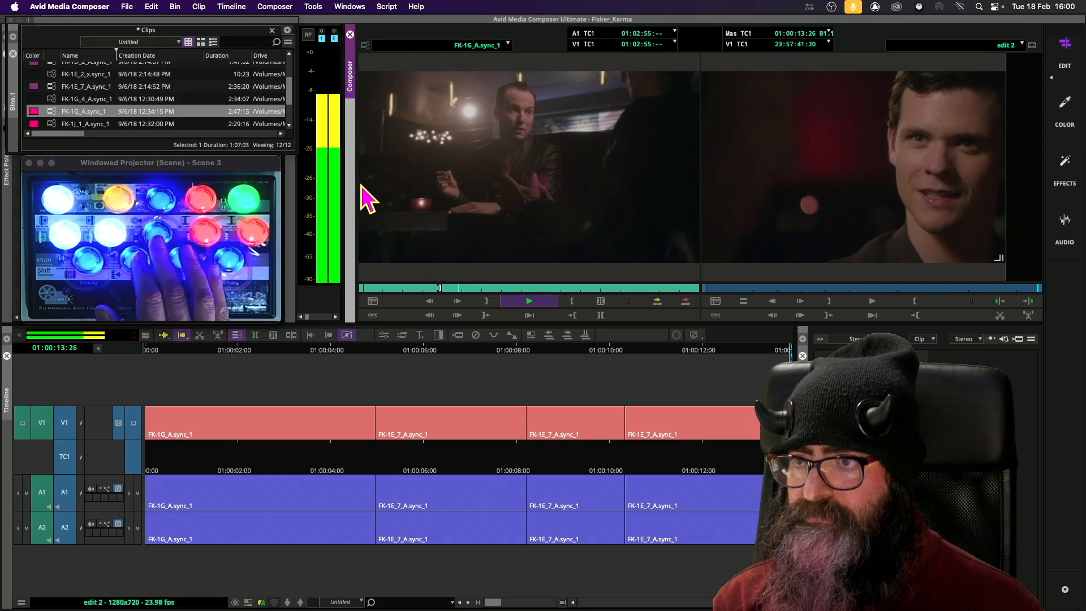
key(space)
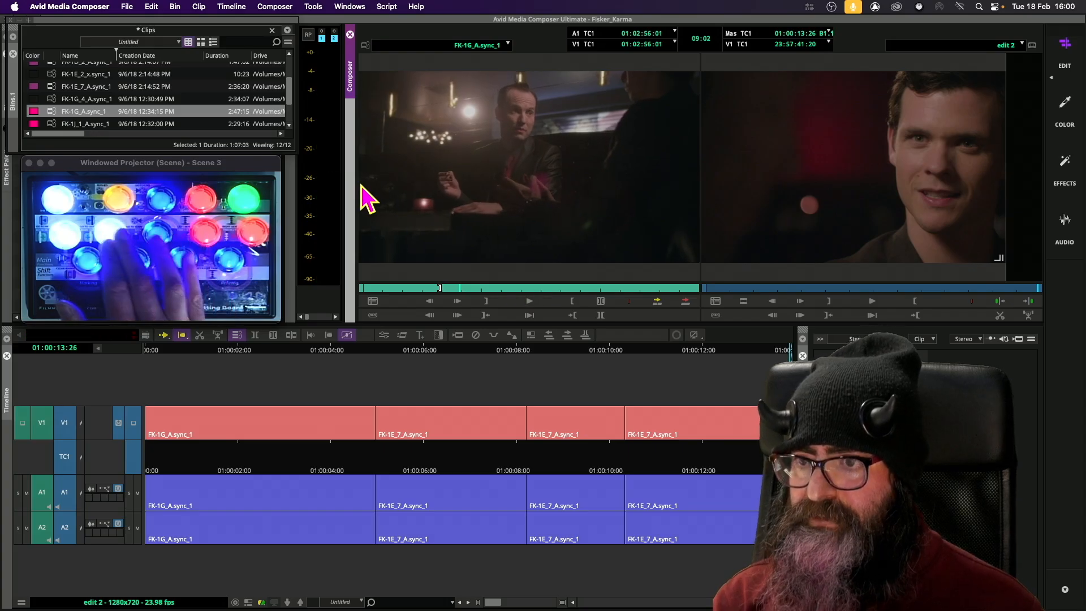
key(o)
key(6)
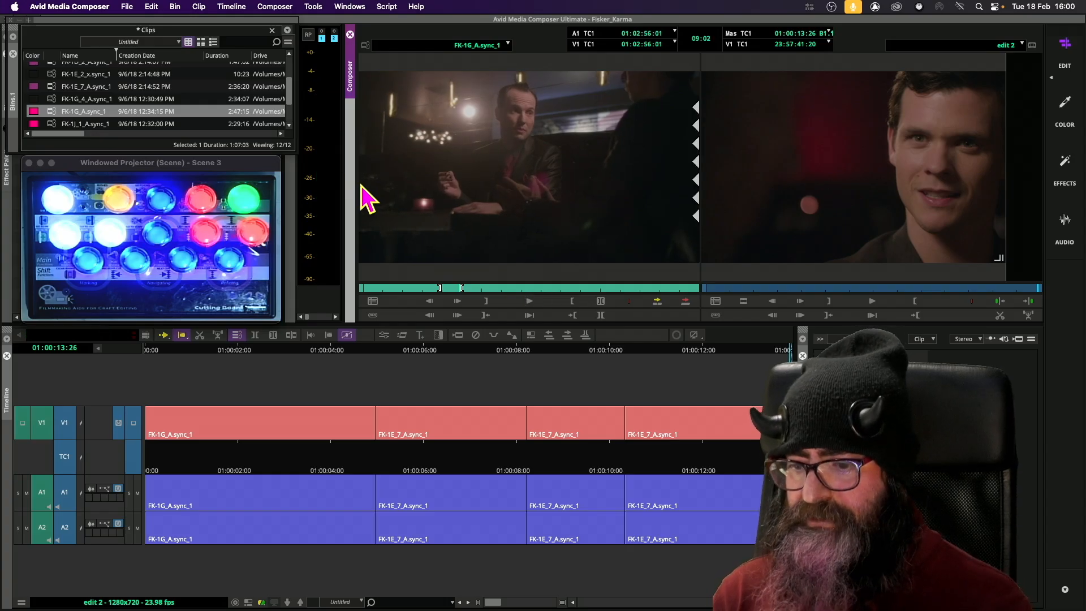
Review the sequence, park at the cut at 01:00:08:06 between the FK-1E_7_A.sync_1 shots, and splice in the marked FK-1G_A.sync_1 section
key(Escape)
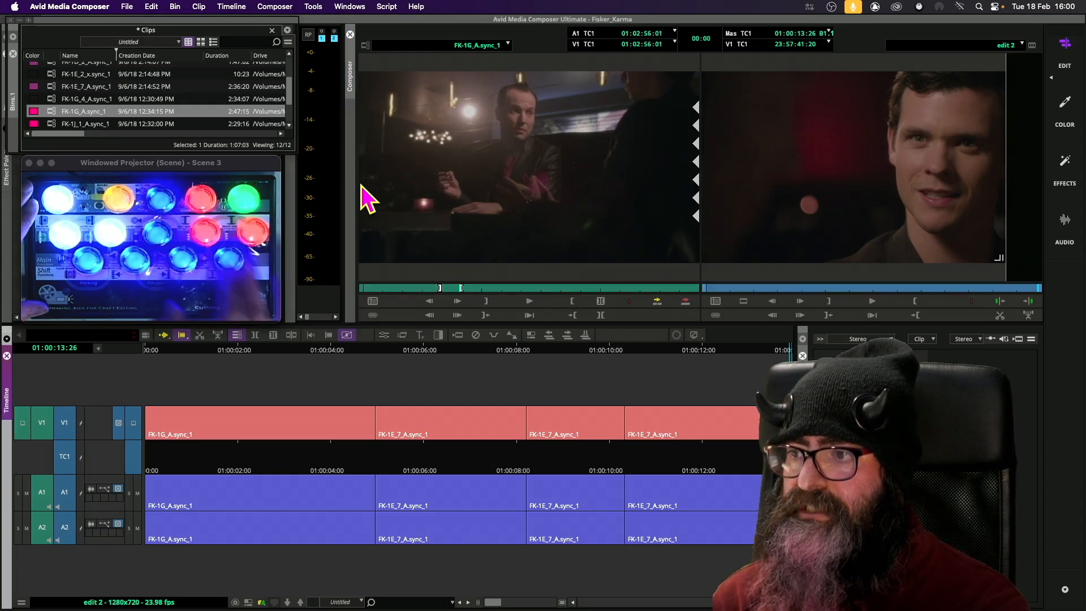
key(j)
key(j)
key(j)
key(j)
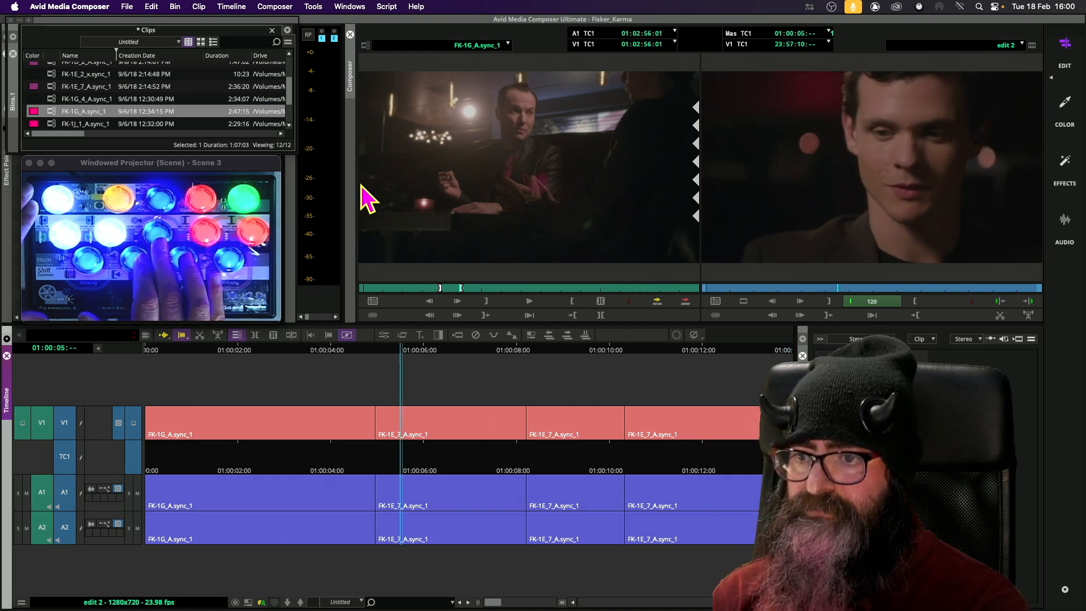
key(k)
key(l)
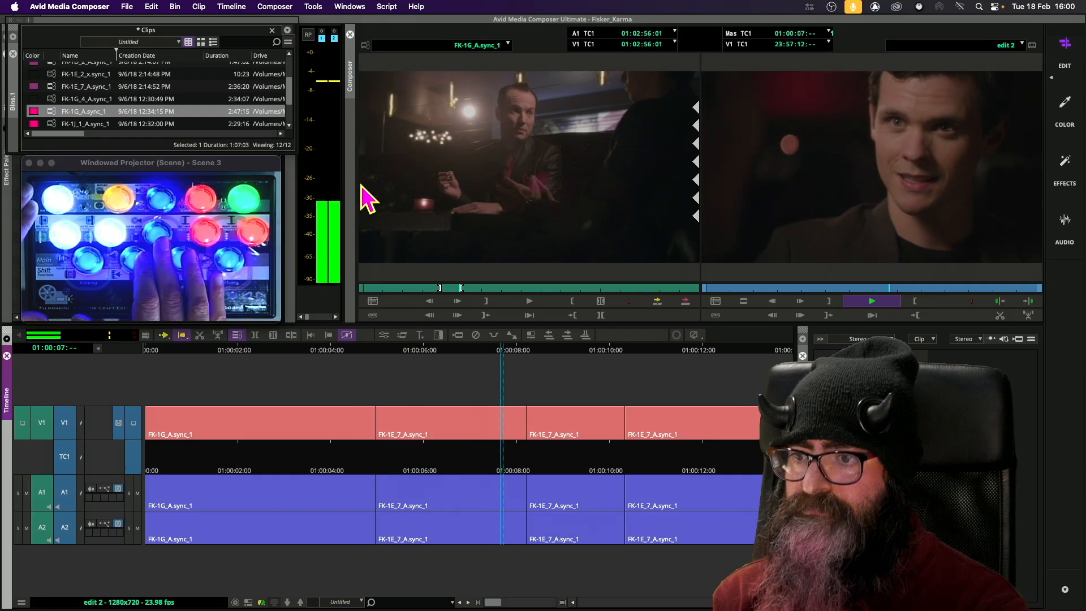
key(k)
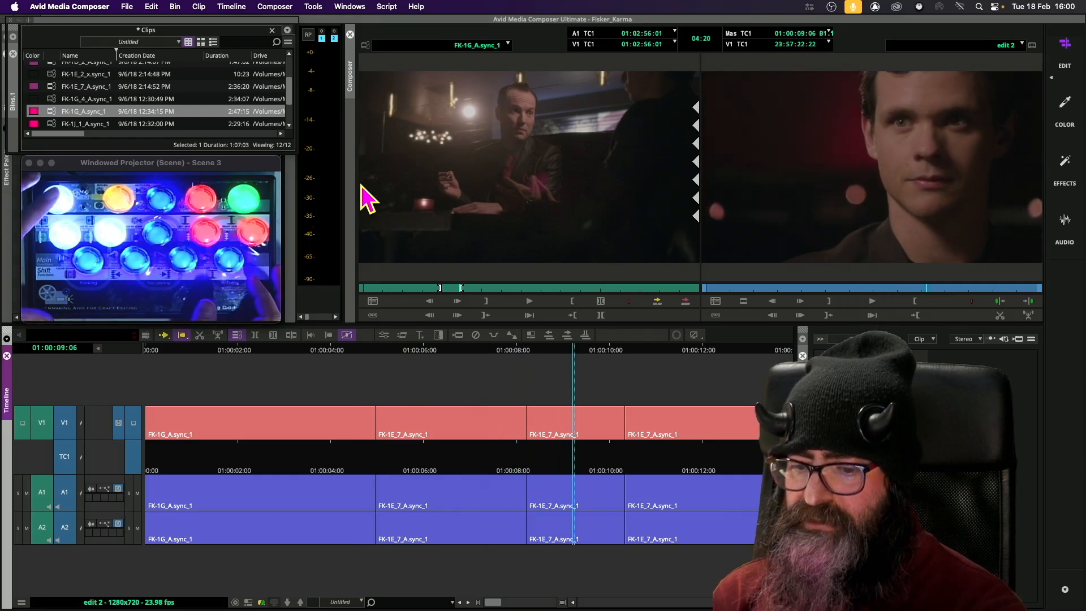
key(a)
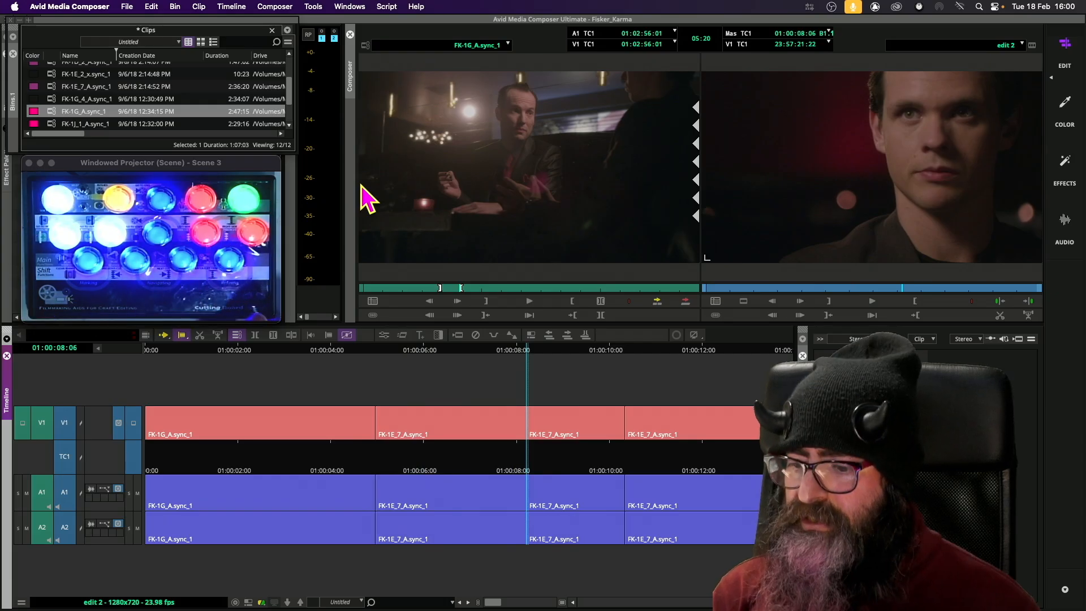
key(v)
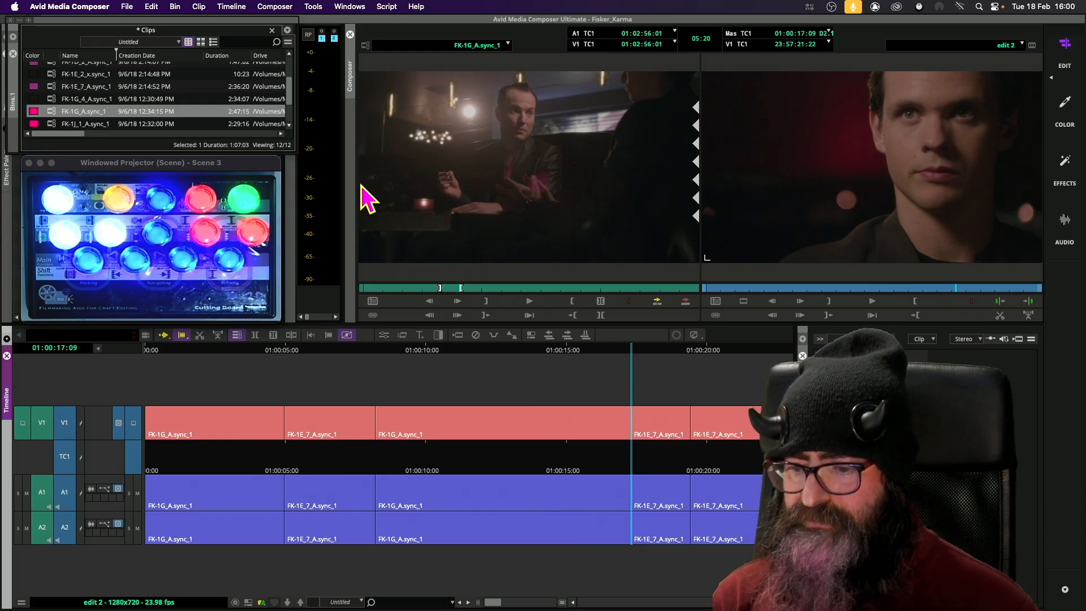
Return to the FK-1G_A.sync_1 source, clear its marks, and mark a new In point at 01:03:01:11
key(Escape)
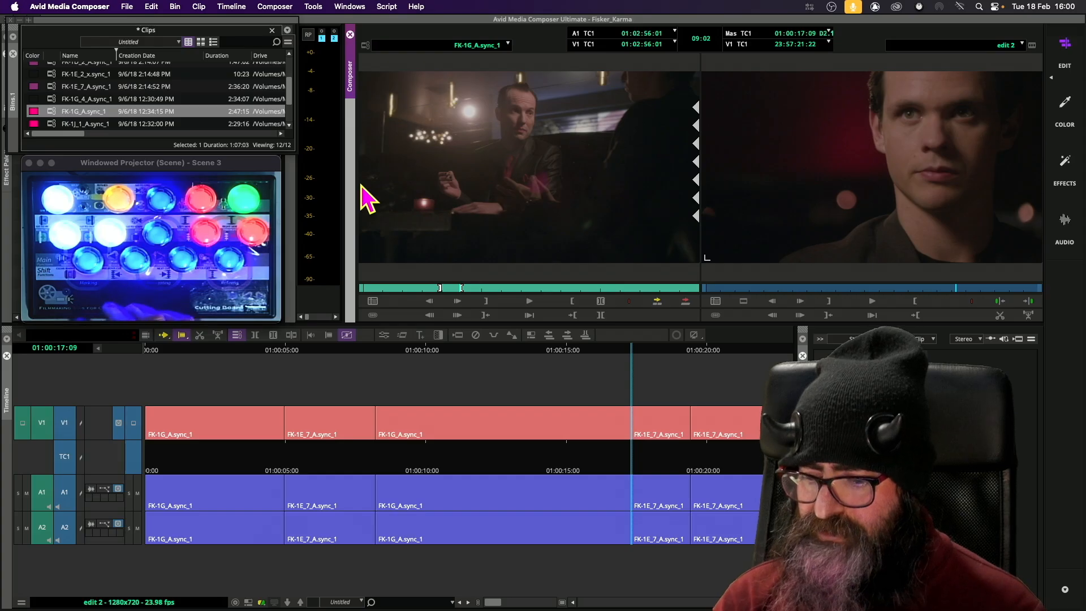
key(space)
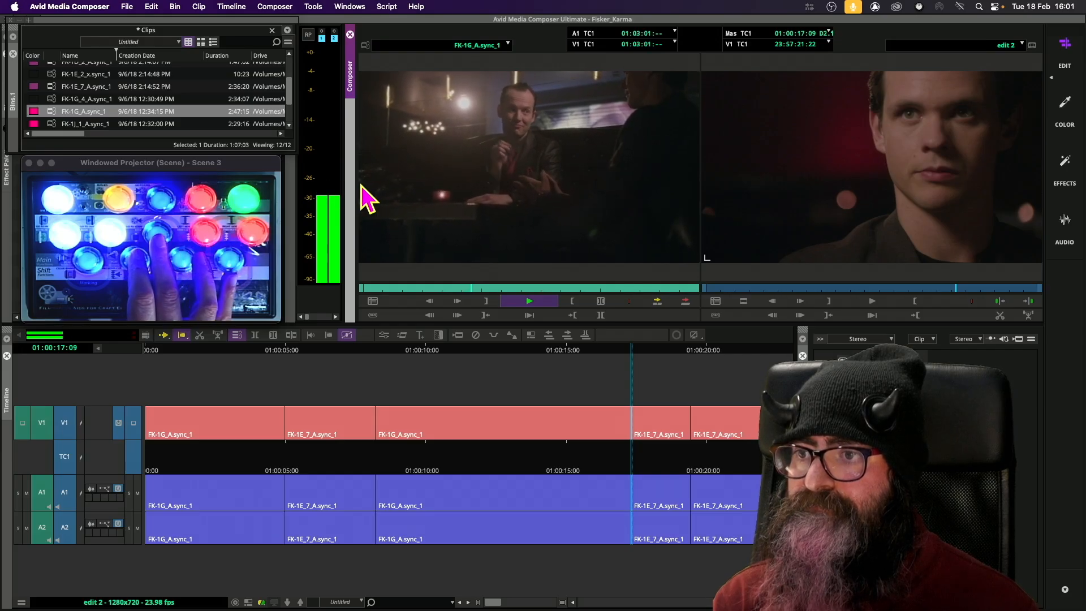
key(l)
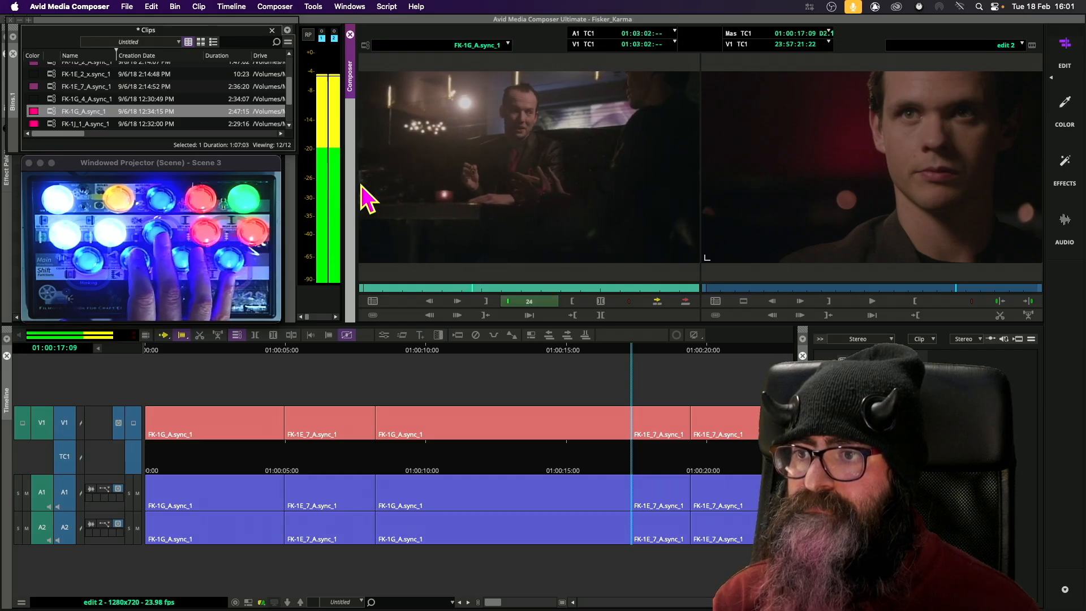
key(k)
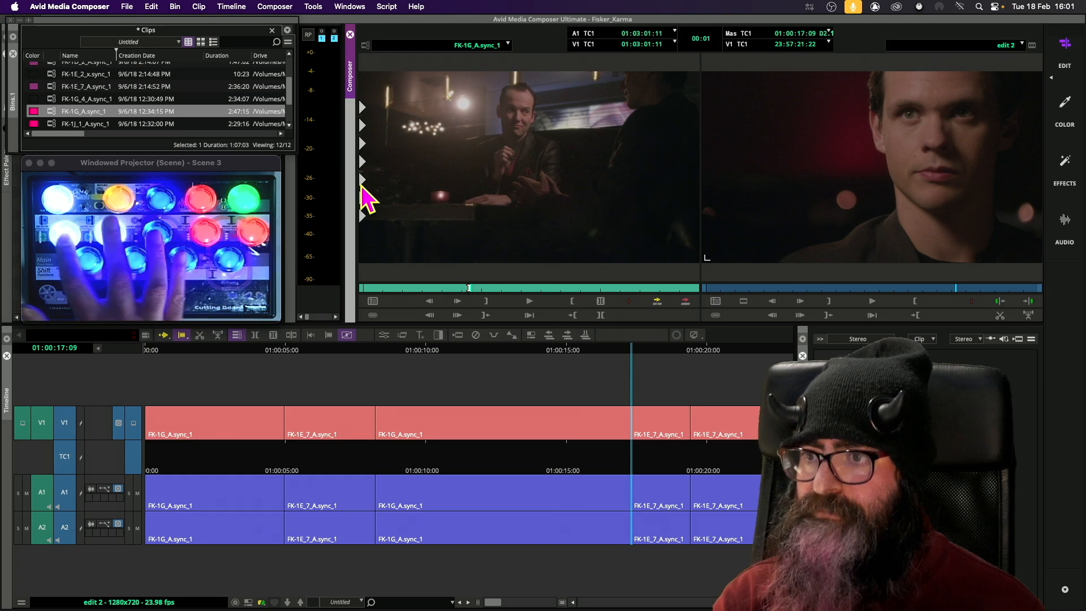
Play through the line in FK-1G_A.sync_1 and mark the Out point at 01:03:18:18
key(space)
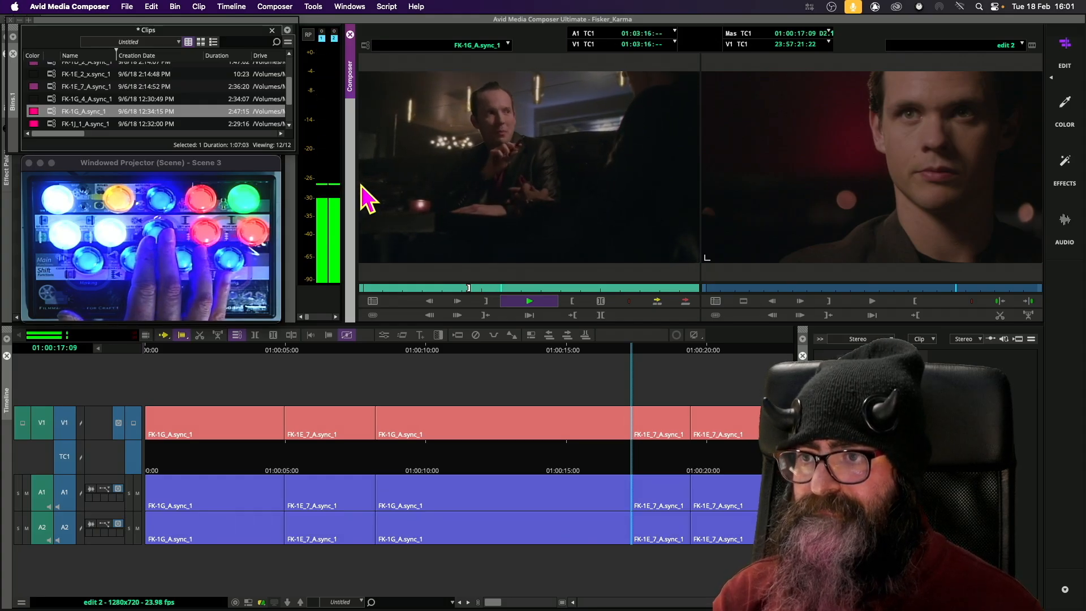
key(space)
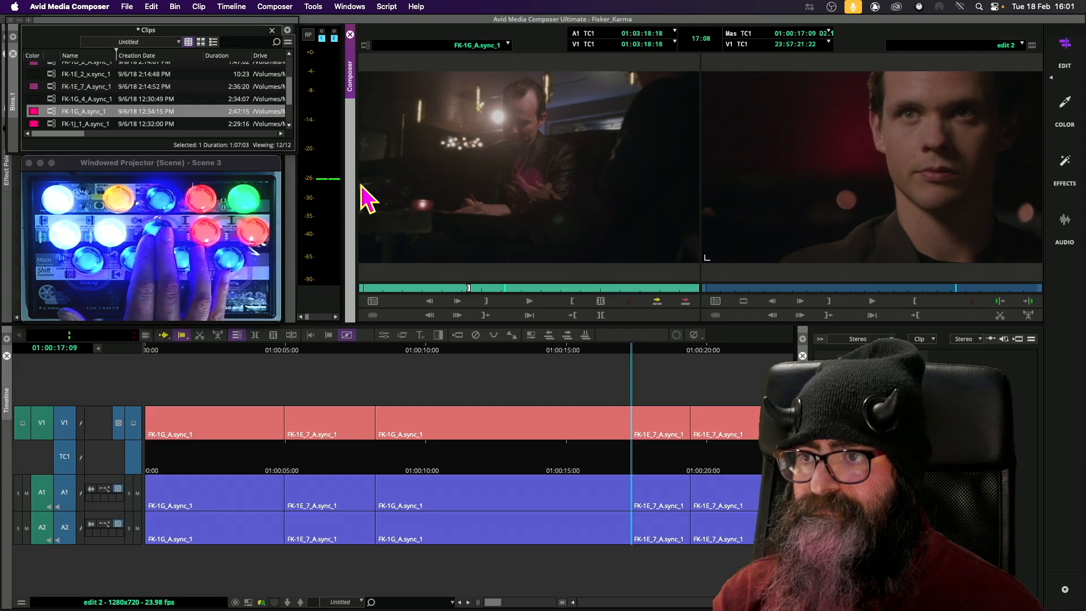
key(o)
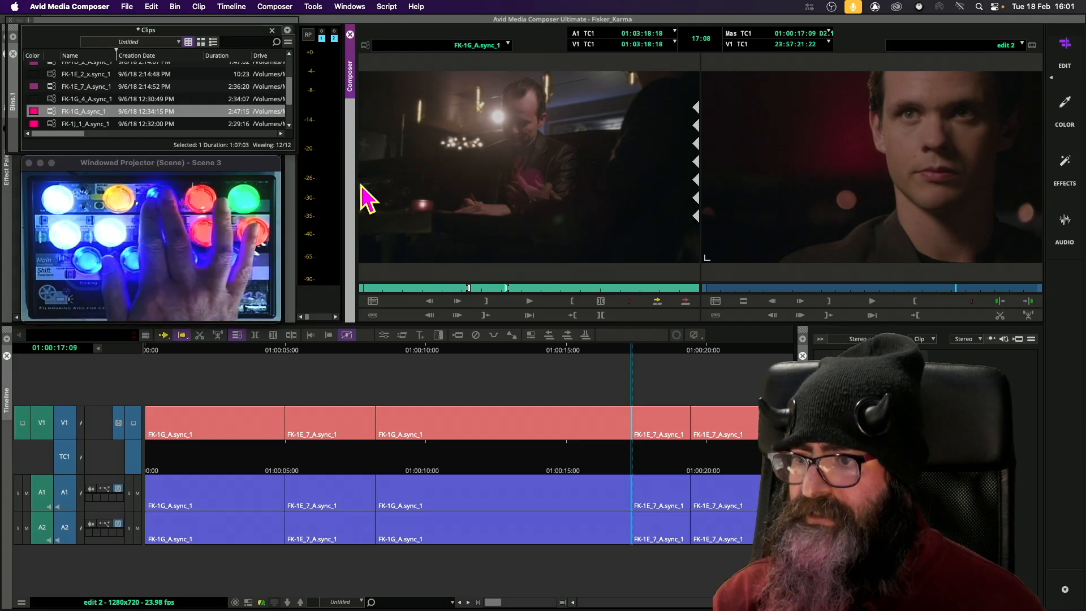
Park the sequence at the cut at 01:00:19:13 and splice in the marked FK-1G_A.sync_1 section before the last FK-1E_7_A.sync_1 shot
key(Escape)
key(s)
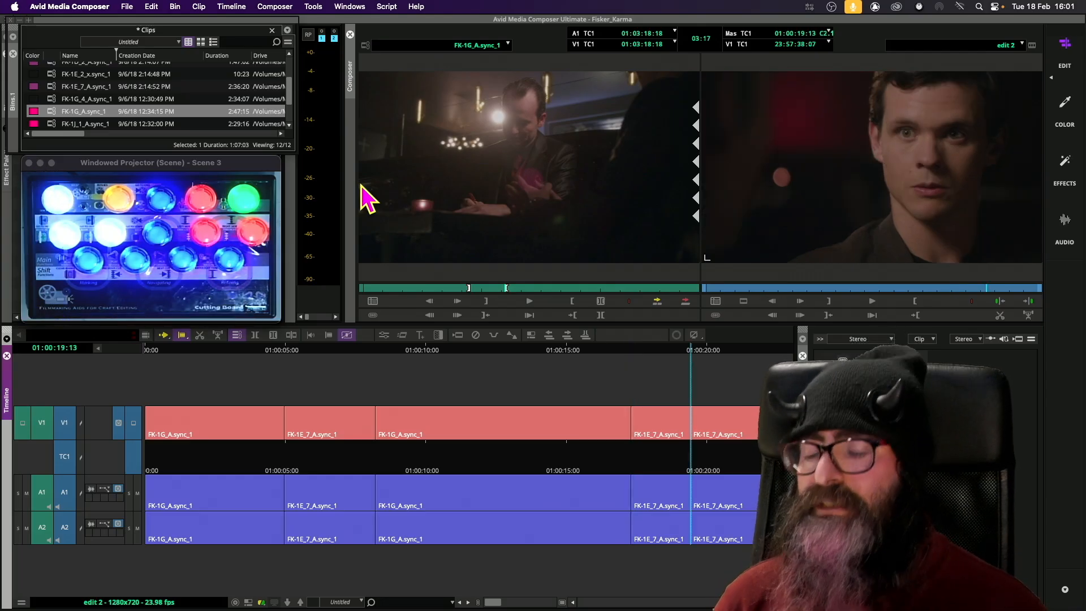
key(s)
key(ctrl+[)
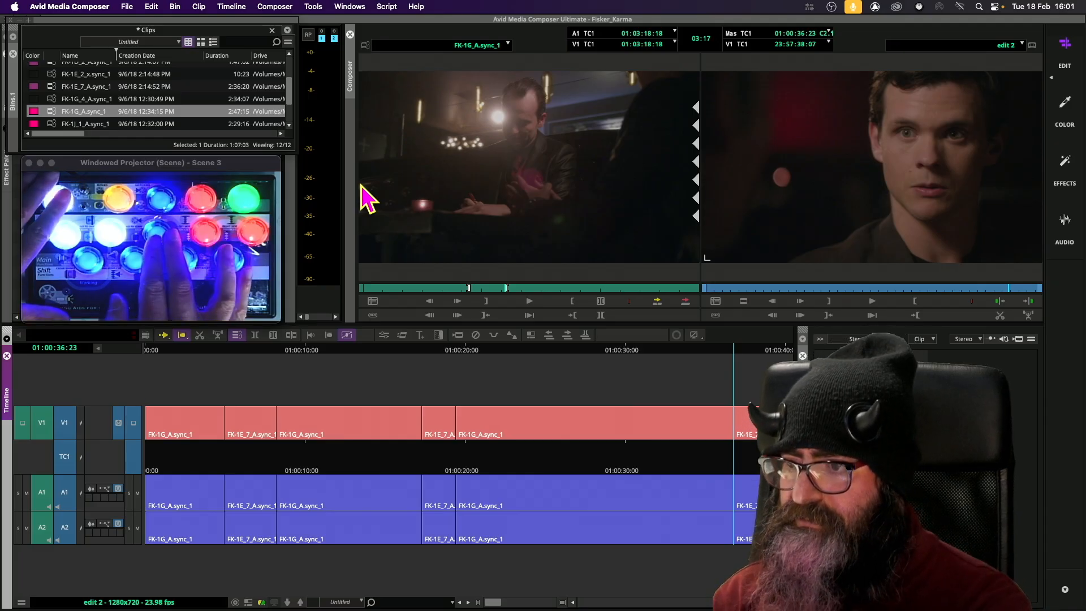
Play the edit 2 sequence back from the start to review the dialogue, stopping at 01:00:33:20
key(Home)
key(space)
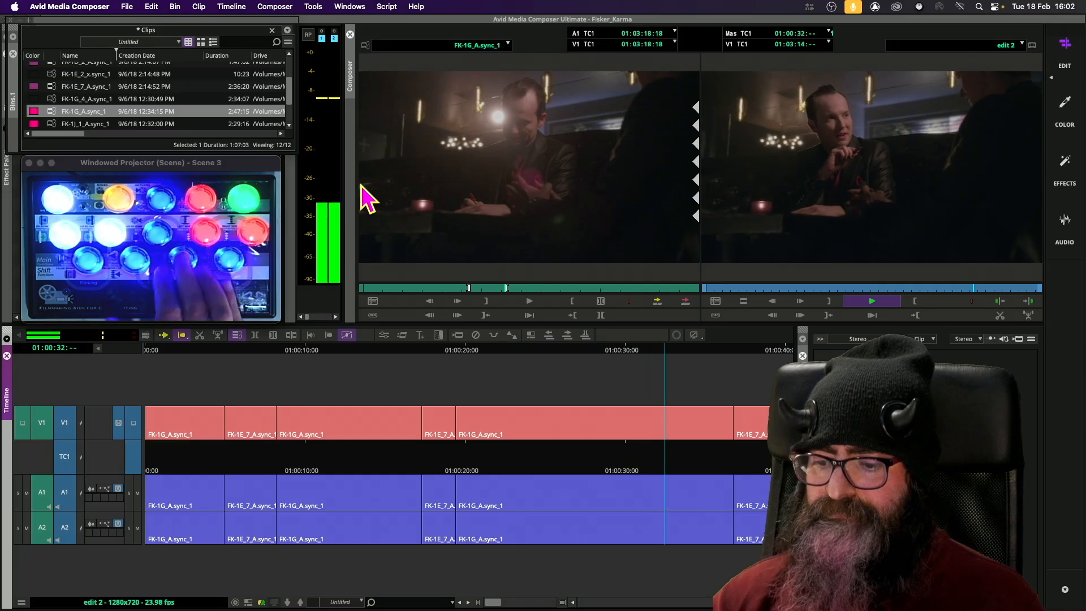
key(space)
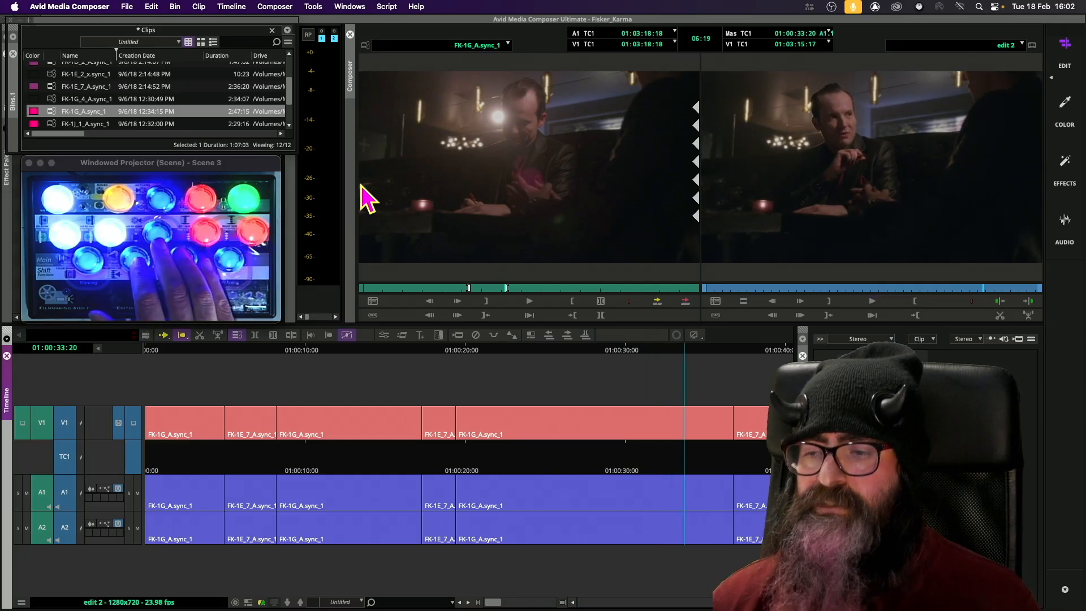
Shuttle back through the long last FK-1G_A.sync_1 shot in the sequence and mark an In point at 01:00:24:29
key(j)
key(j)
key(j)
key(j)
key(j)
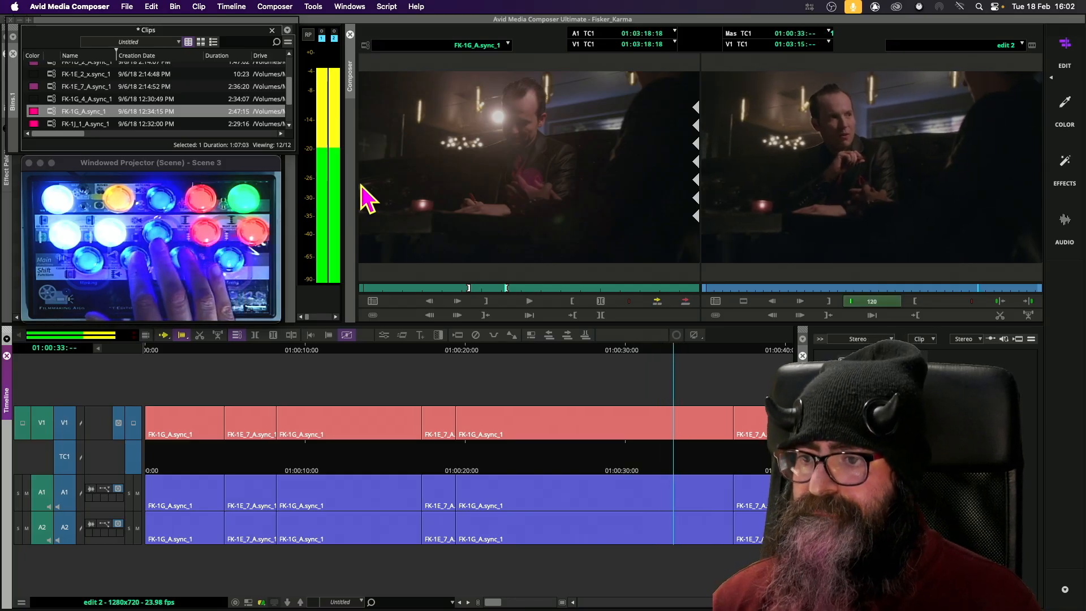
key(space)
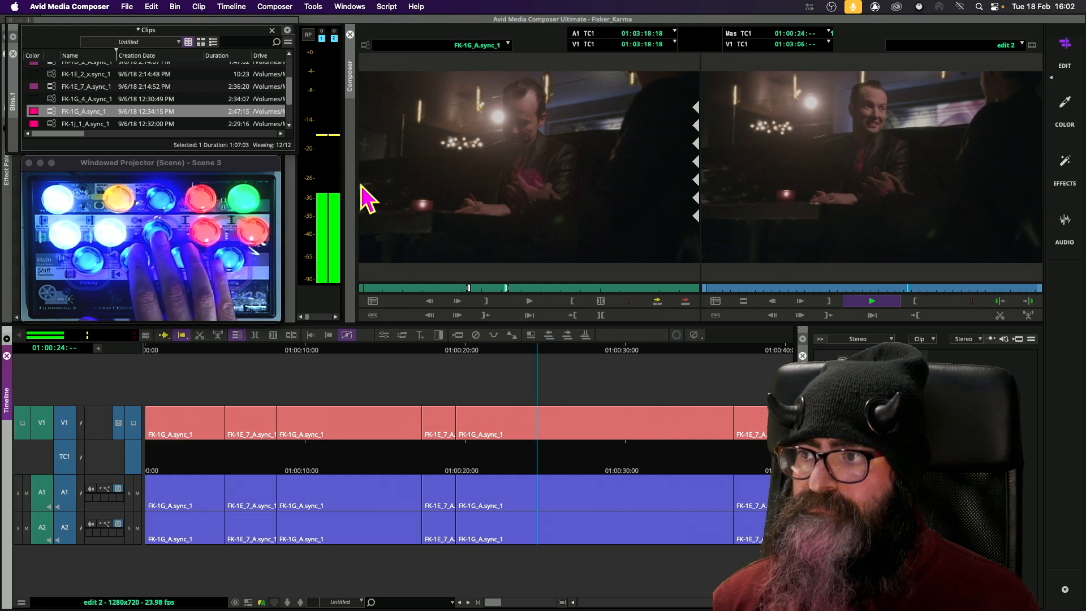
key(j)
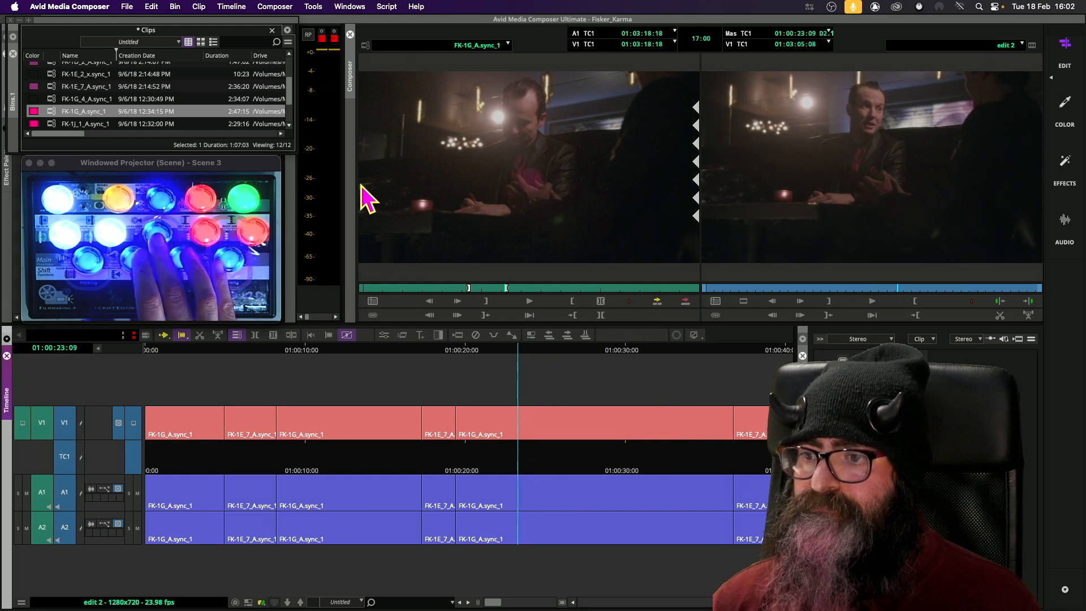
key(l)
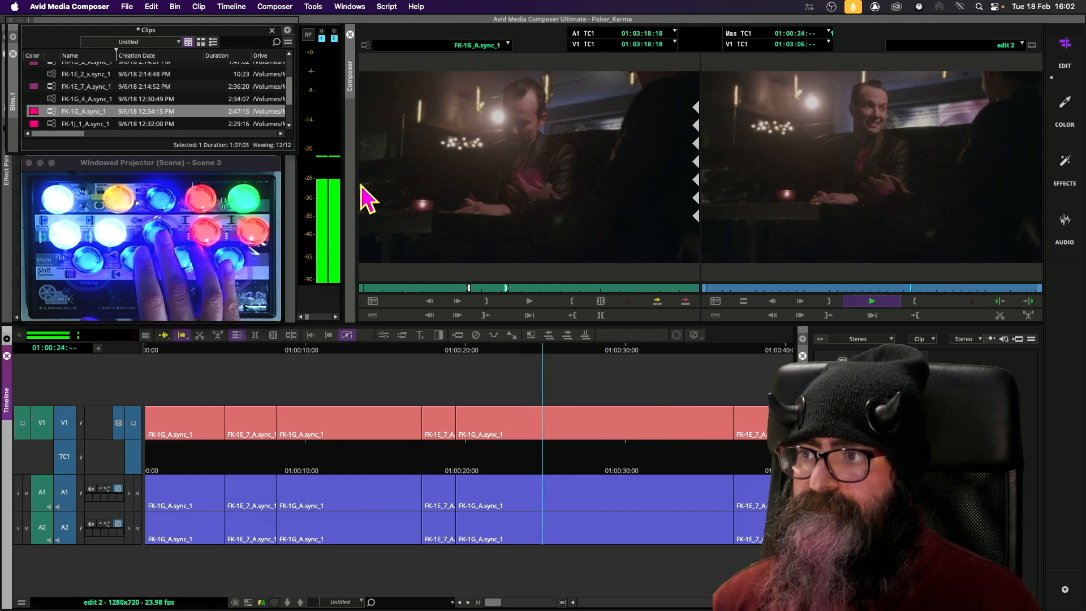
key(k)
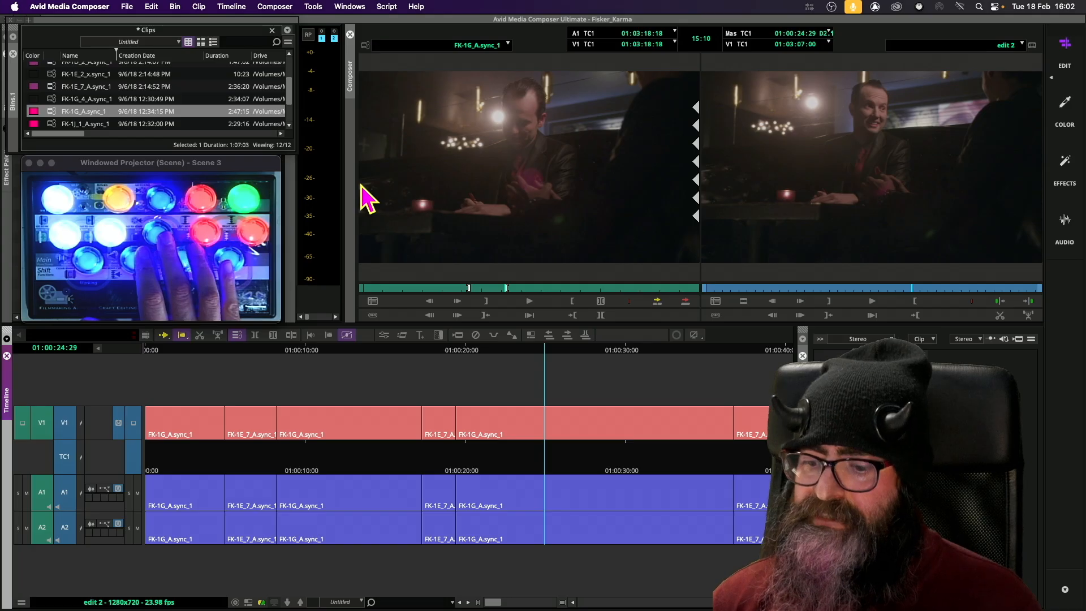
key(u)
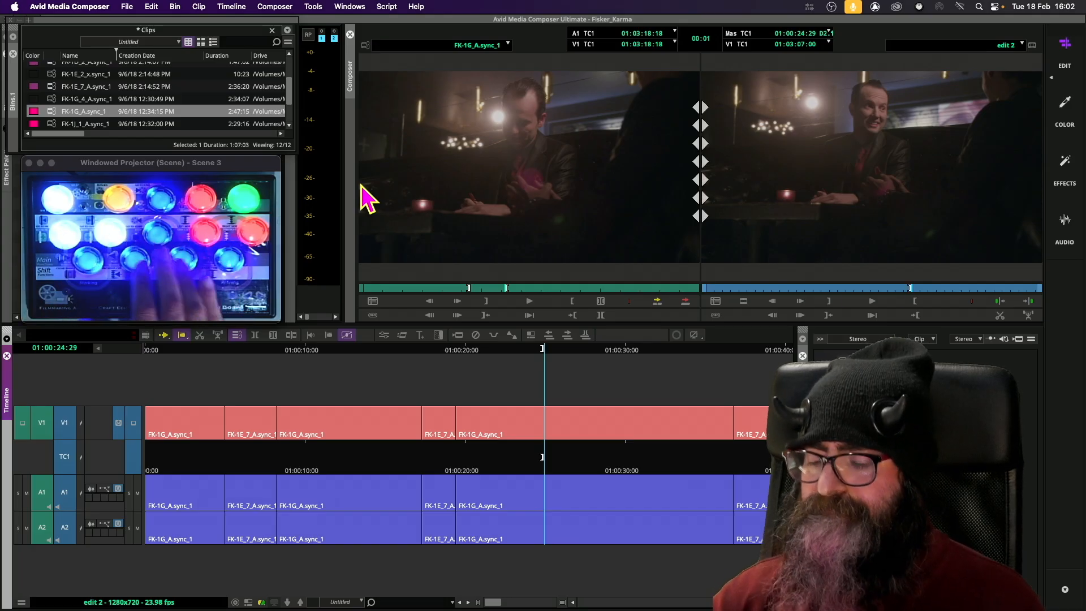
Play forward in the same FK-1G_A.sync_1 shot and mark the Out point at 01:00:30:23
key(l)
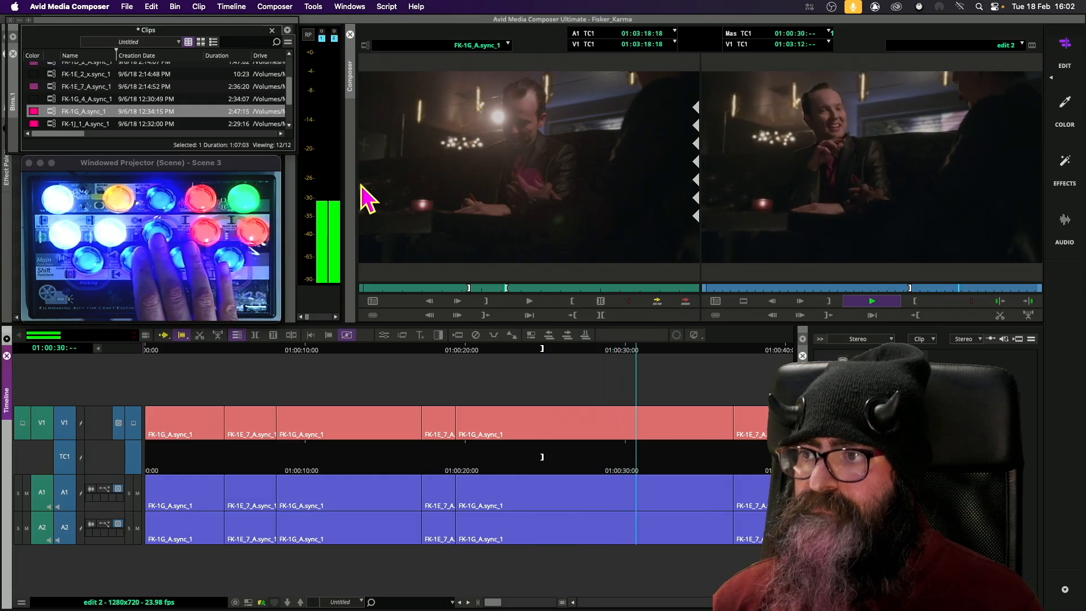
key(j)
key(k)
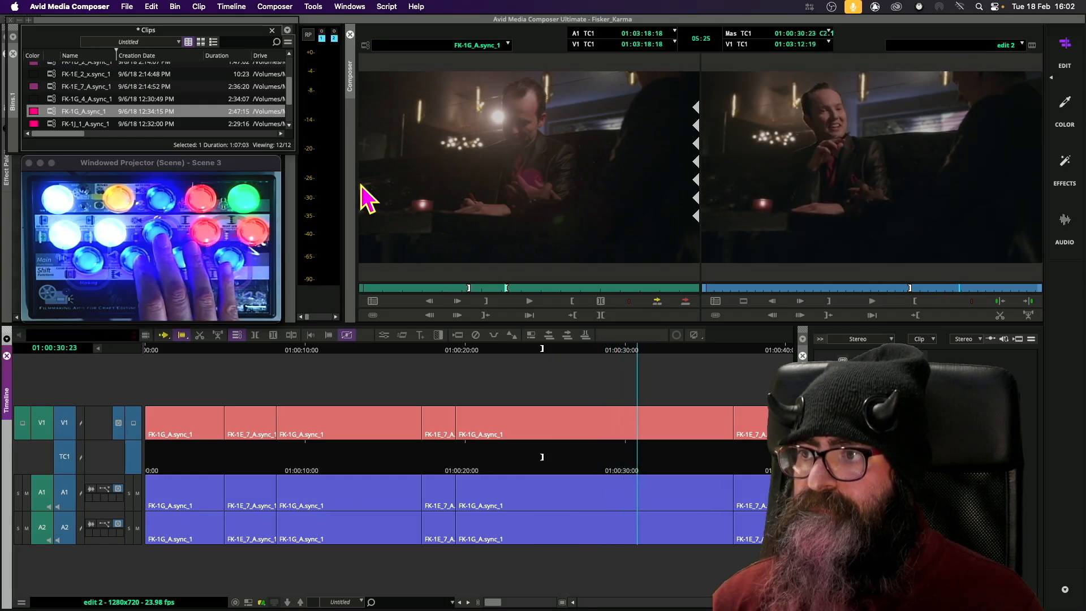
key(o)
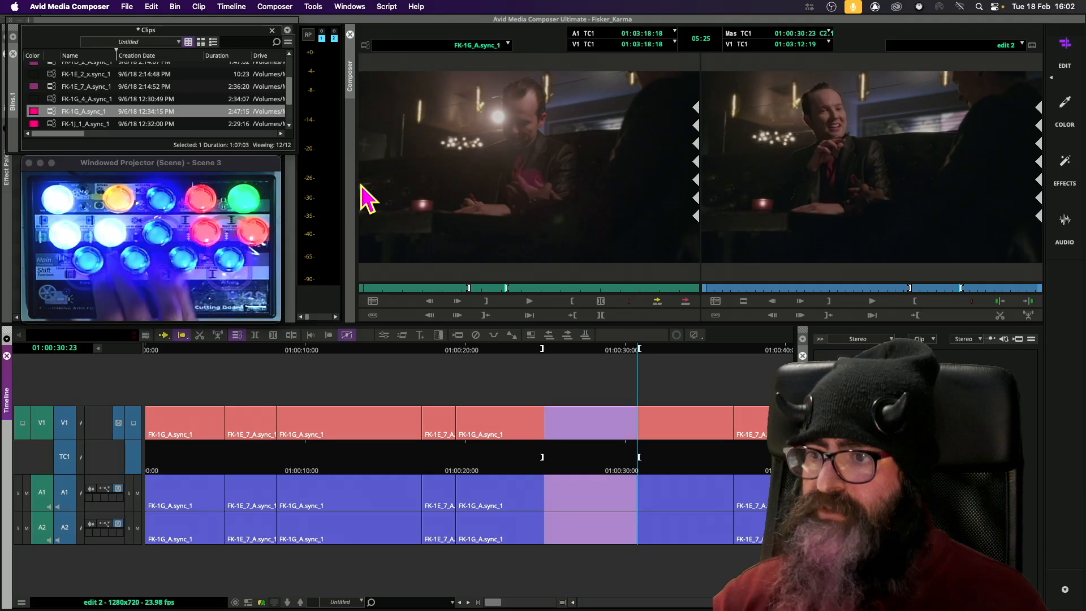
Play the marked section from In to Out and extract it from the FK-1G_A.sync_1 shot, closing the gap
key(6)
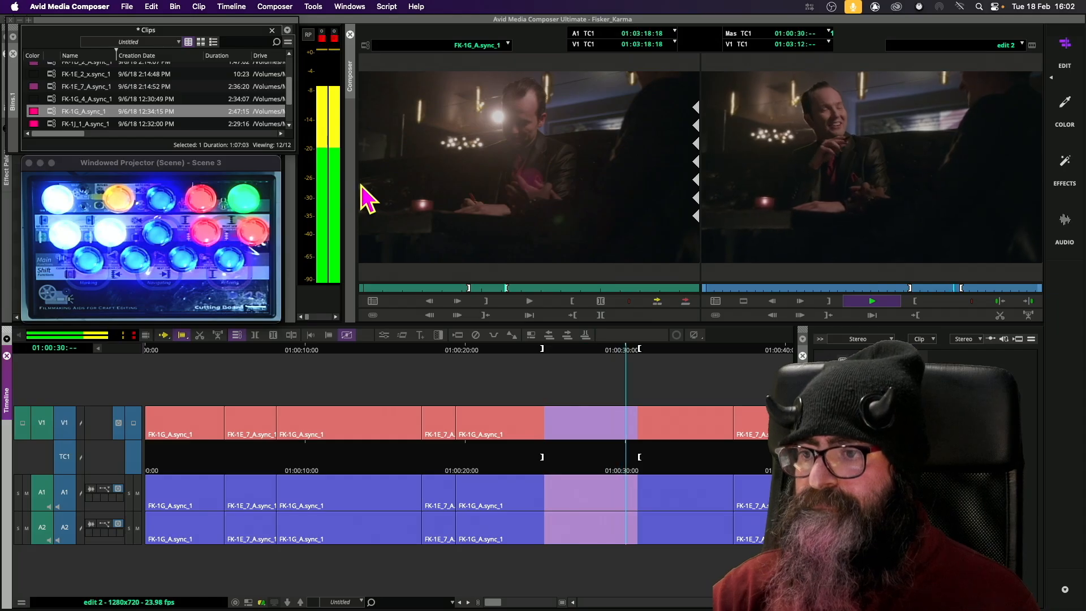
key(space)
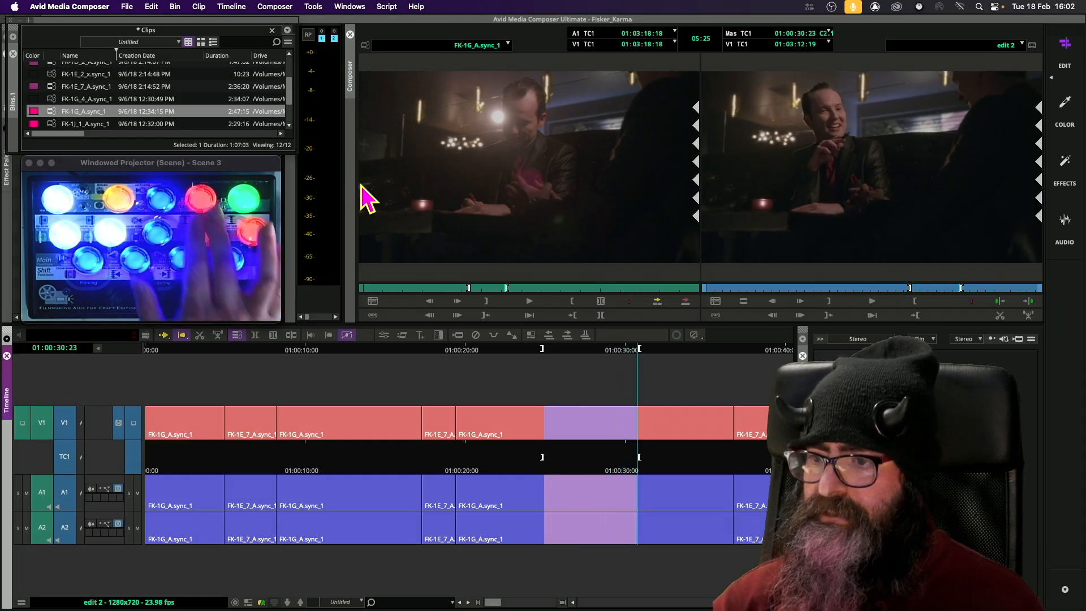
key(x)
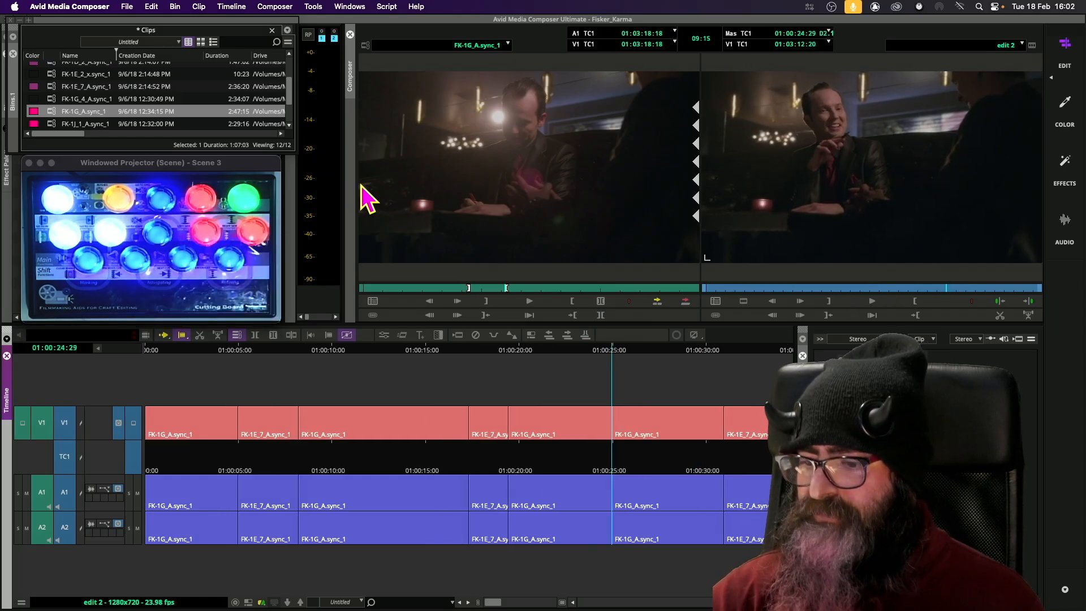
Review the join inside the shortened FK-1G_A.sync_1 section and return to the cut at 01:00:24:29
key(j)
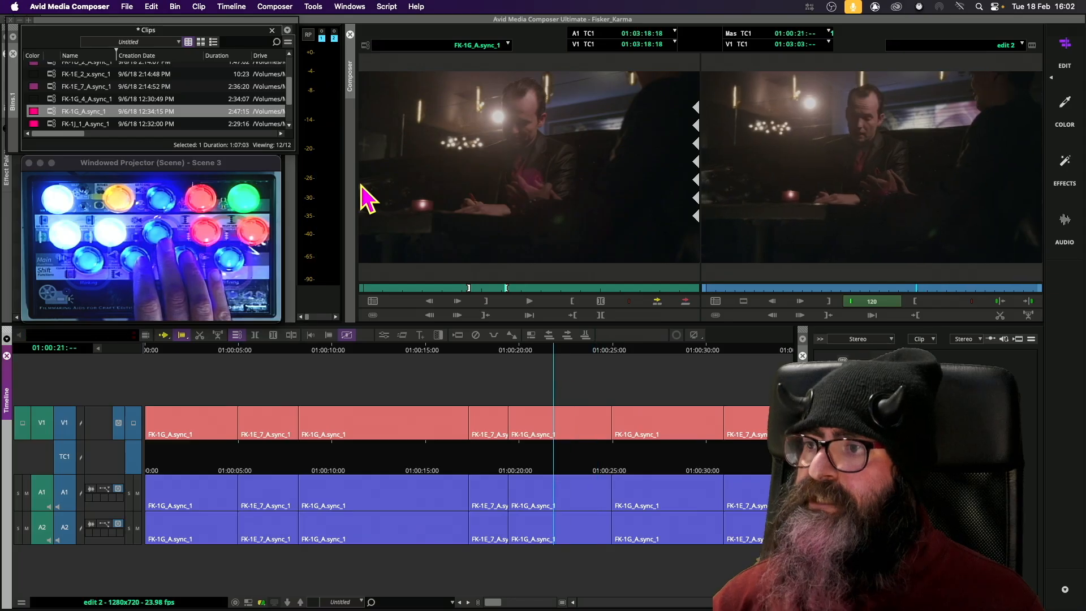
key(l)
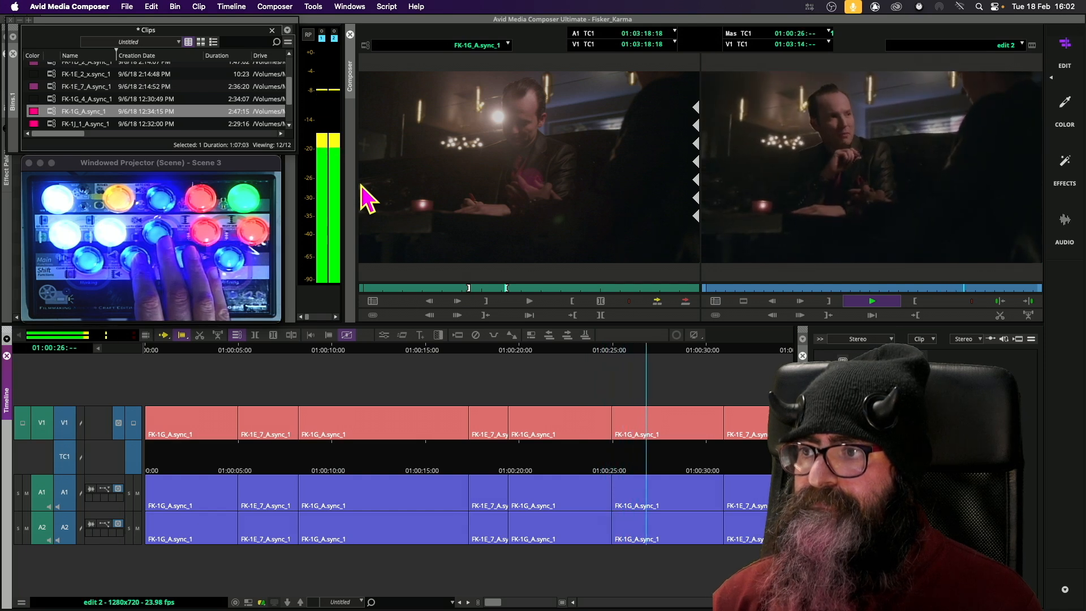
key(j)
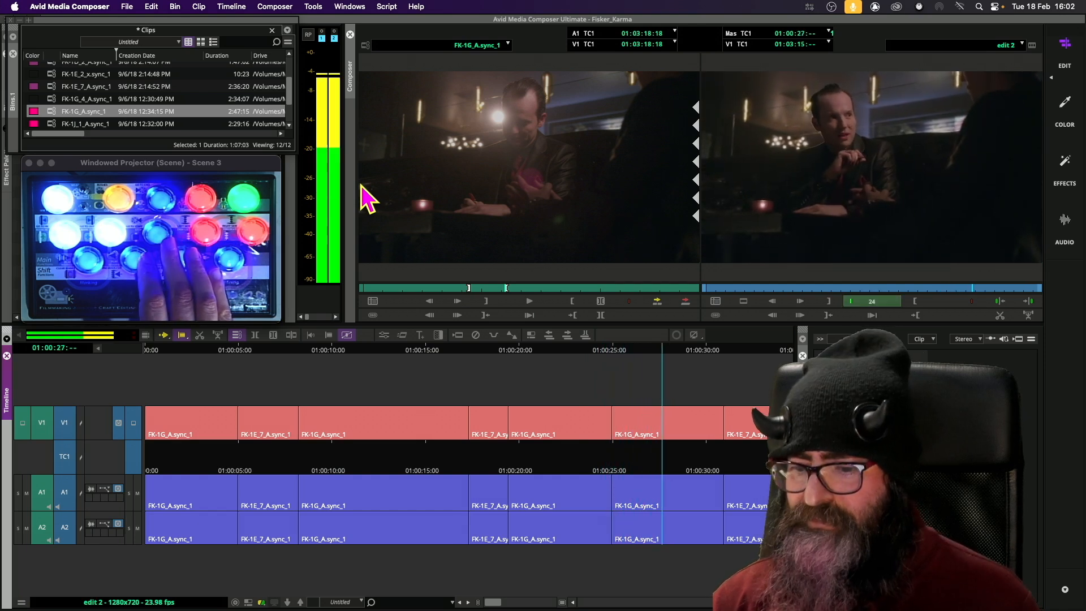
key(k)
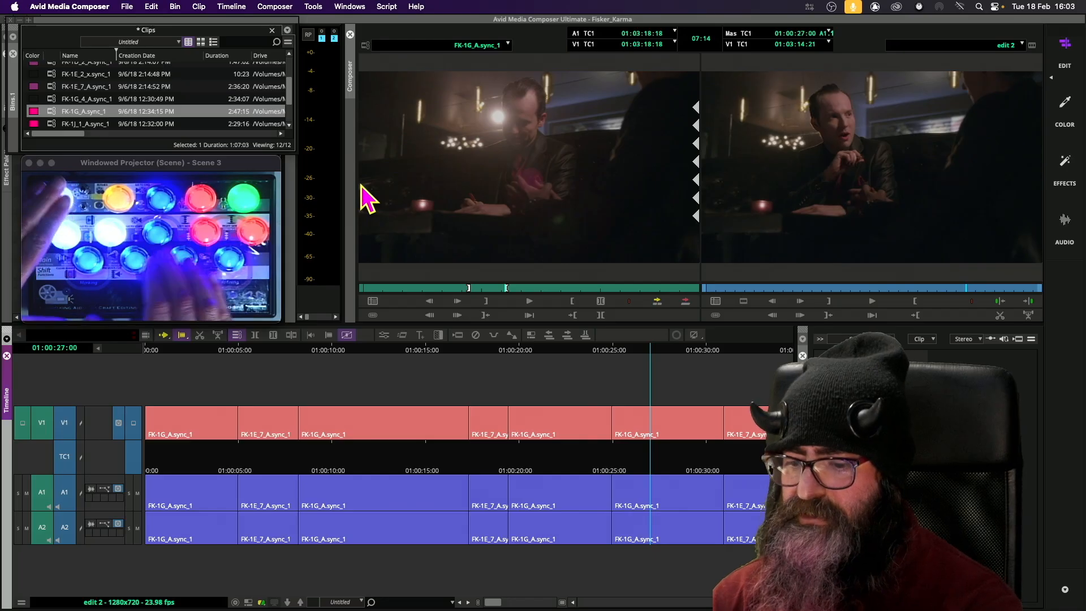
key(a)
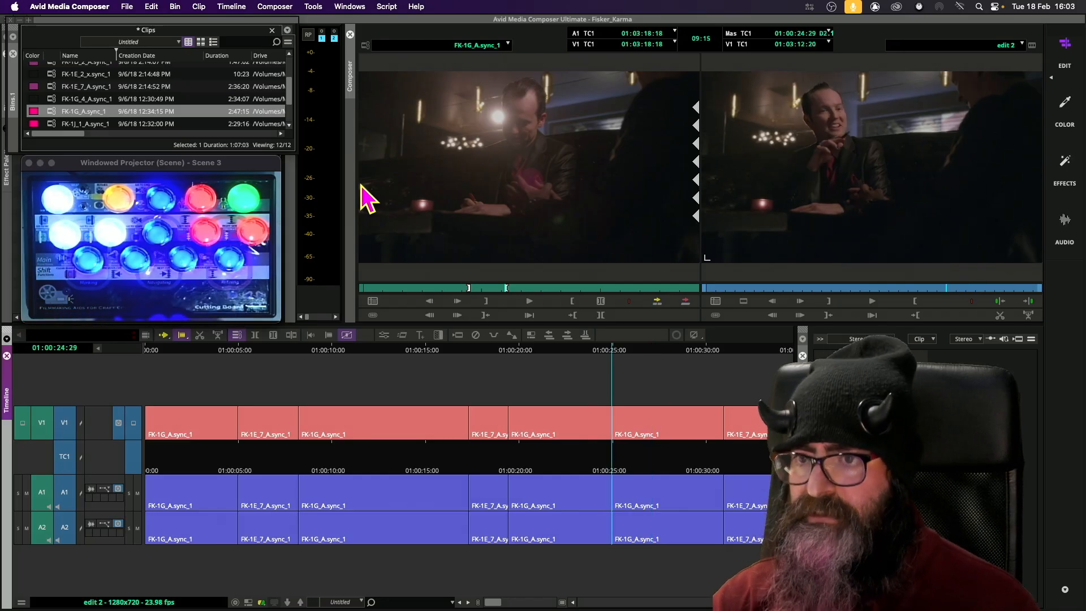
Park the sequence at its end and load FK-1E_7_A.sync_1 from the Clips bin as the source
key(End)
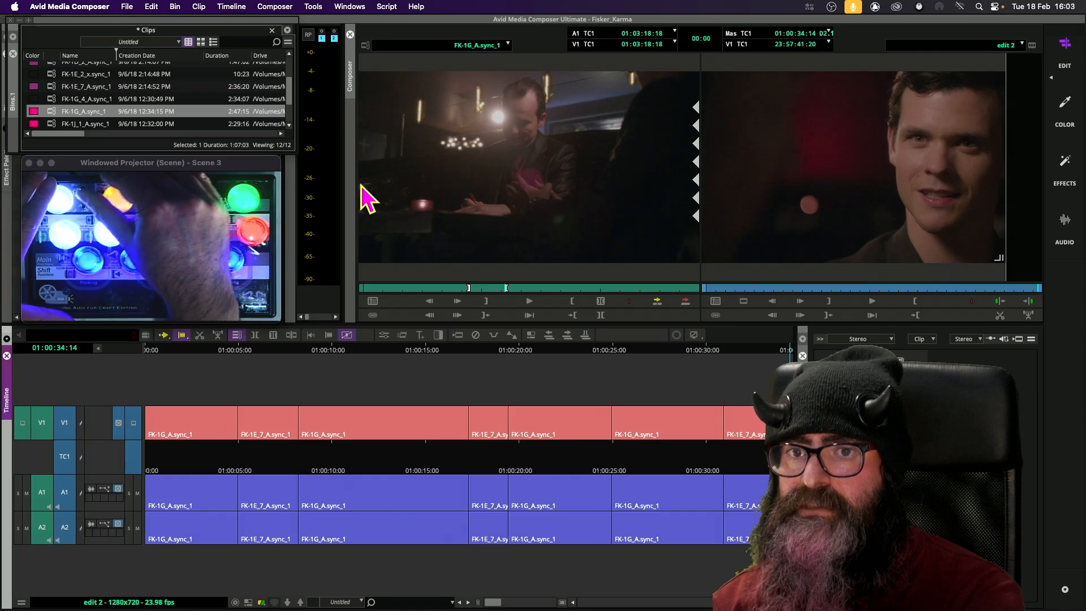
key(super+9)
key(Up)
key(Up)
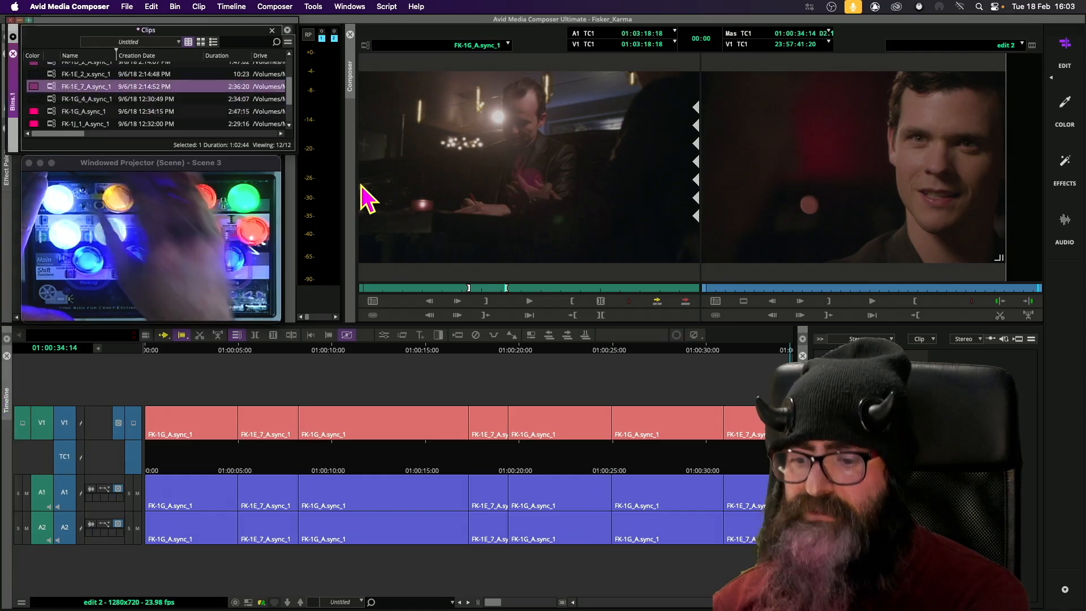
key(Return)
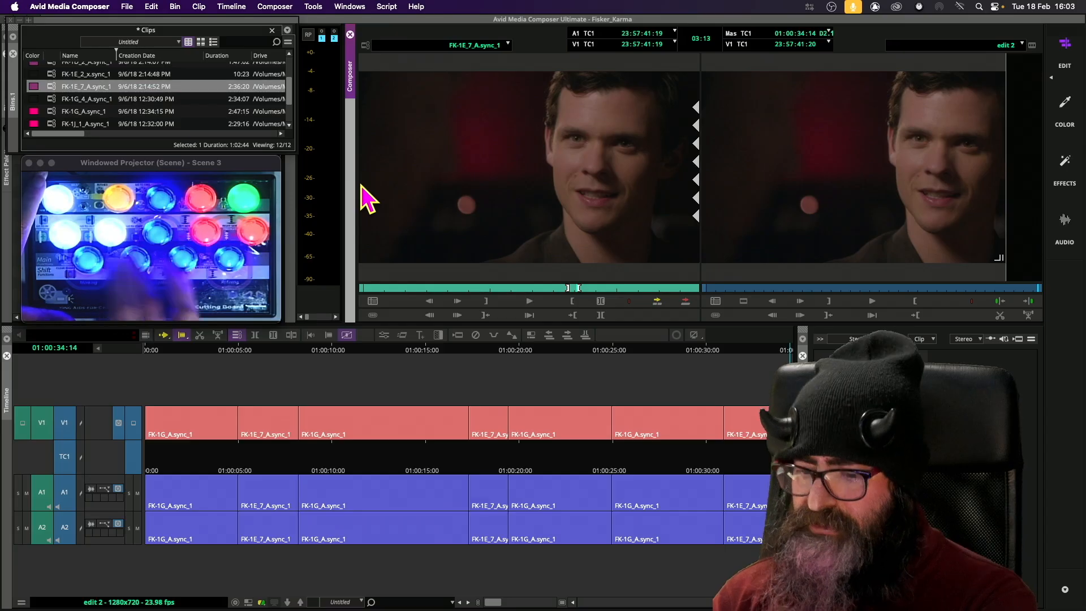
Clear the marks in FK-1E_7_A.sync_1 and play through the take for a usable moment, rewinding to 23:57:36:00
key(g)
key(space)
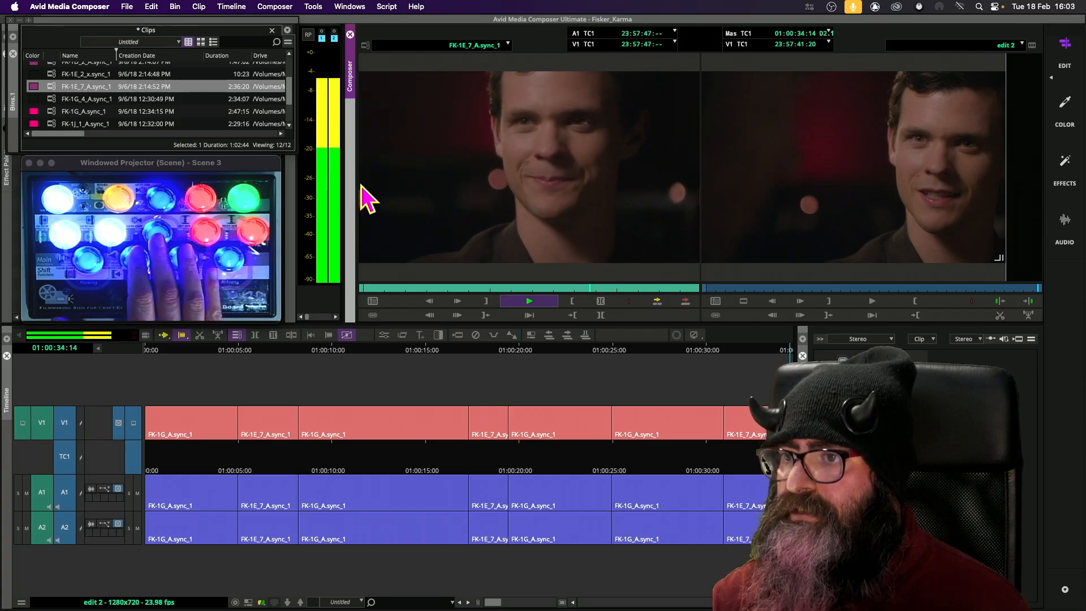
key(l)
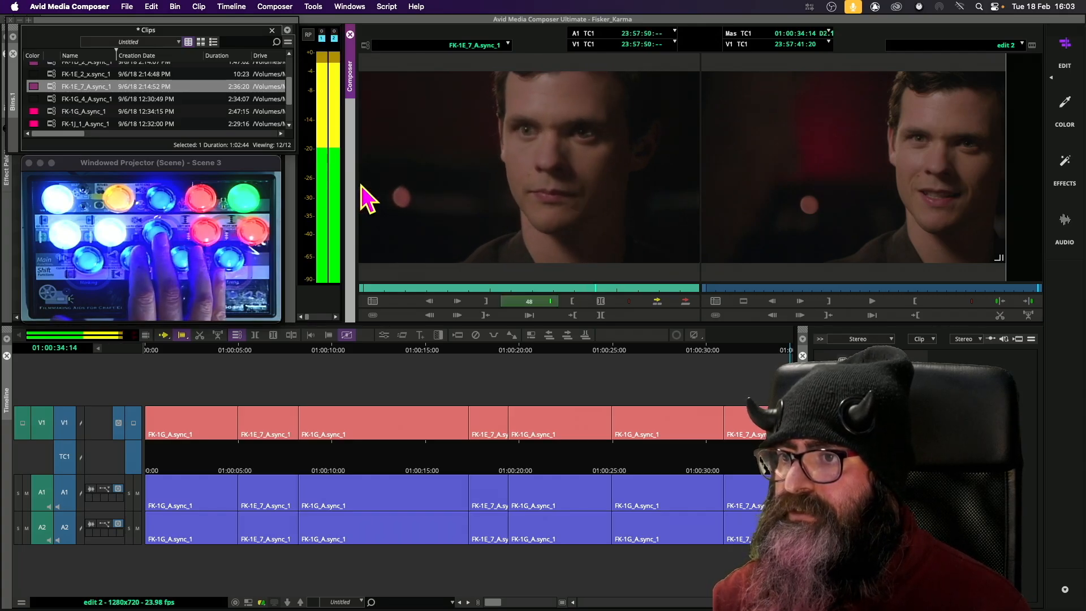
key(l)
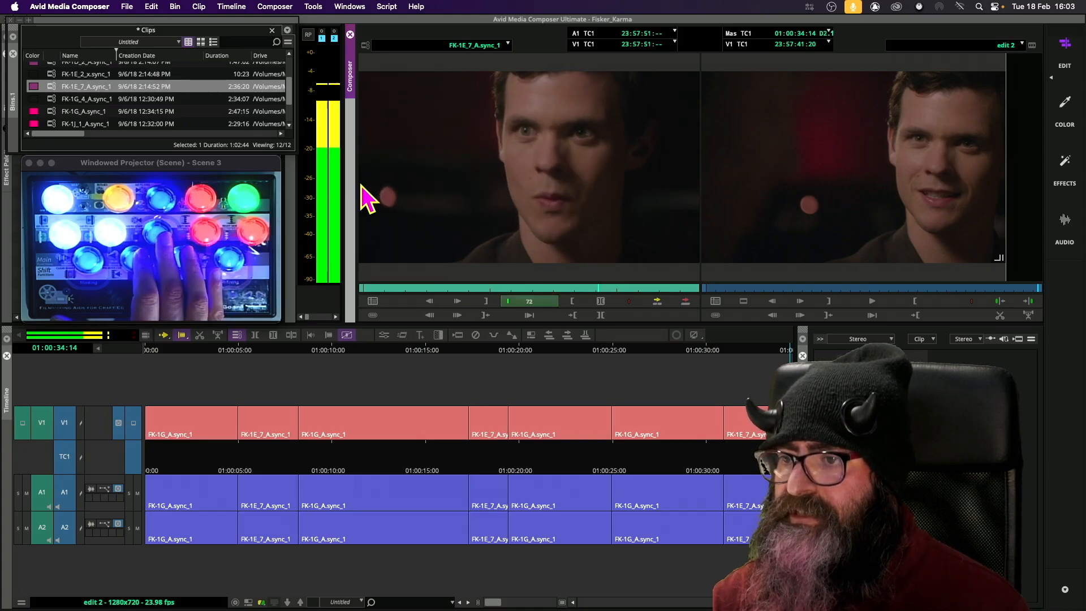
key(j)
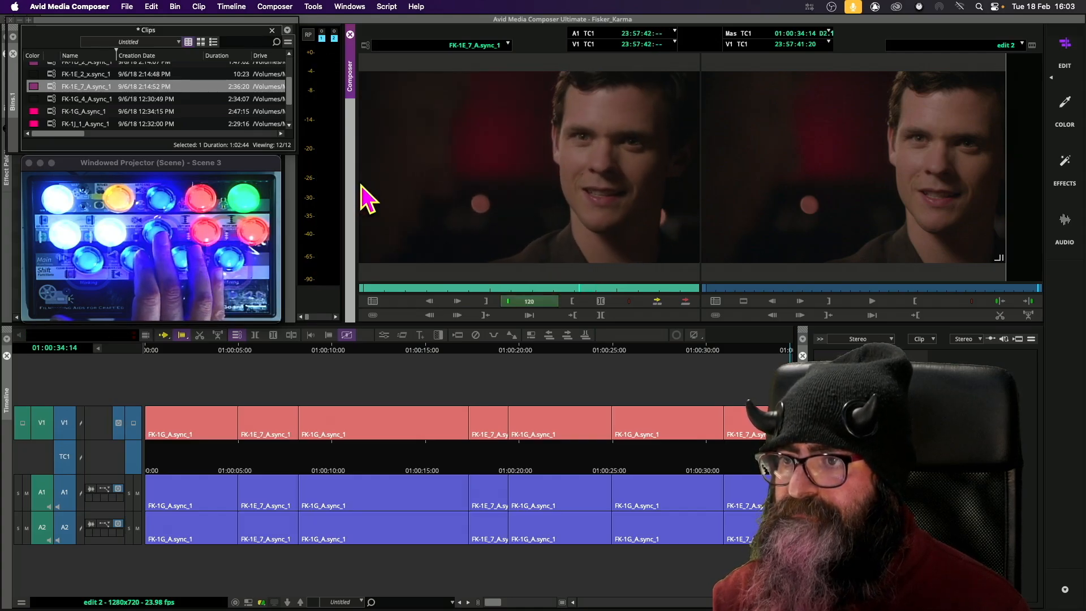
key(k)
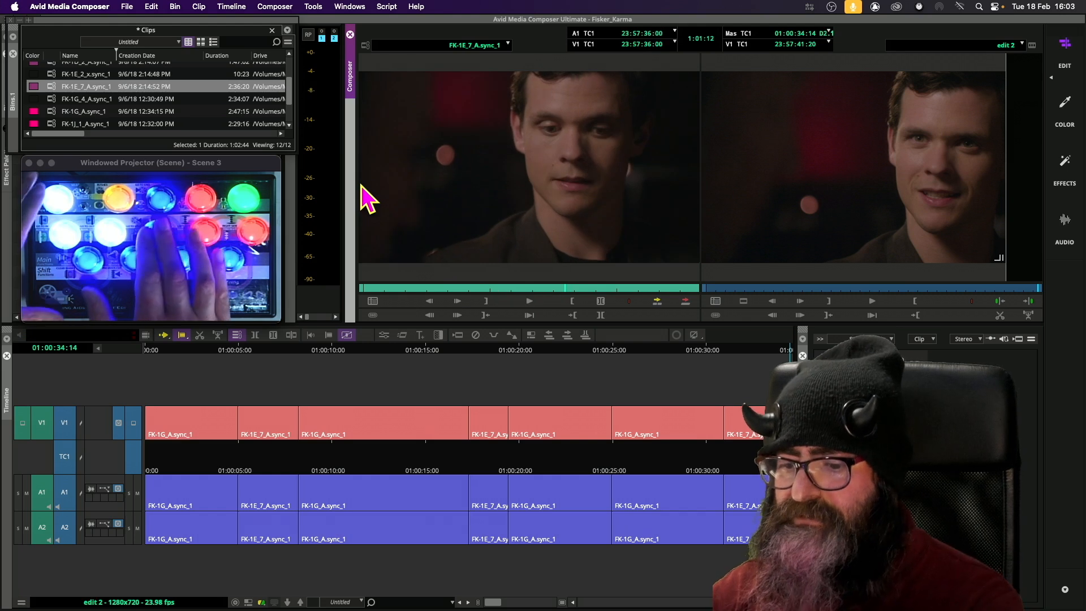
Load FK-1D_2_A.sync_1 from the Clips bin as the source instead
key(super+9)
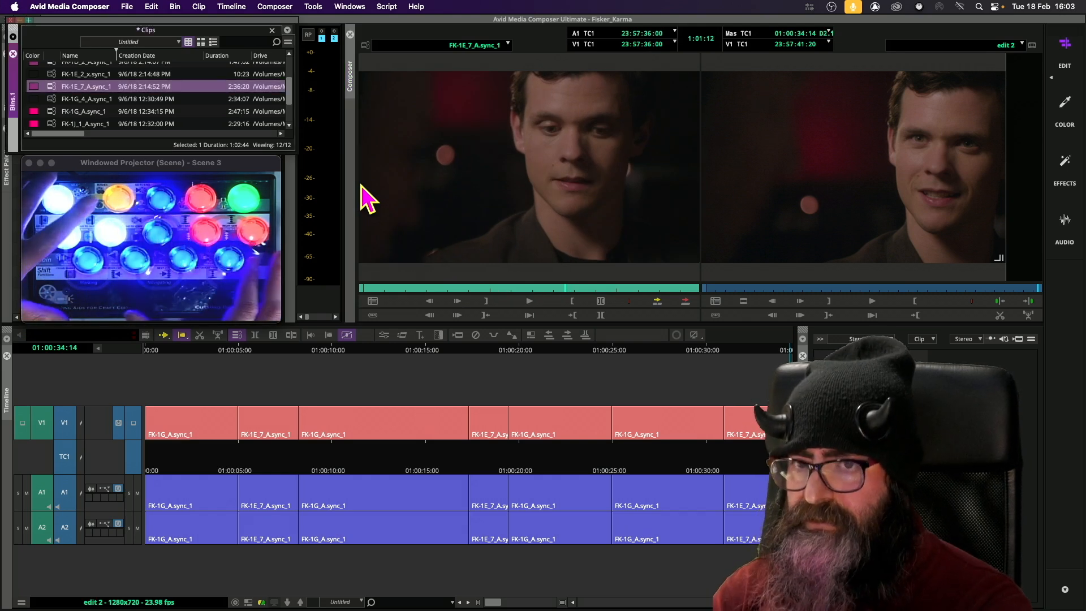
key(Up)
key(Up)
key(Return)
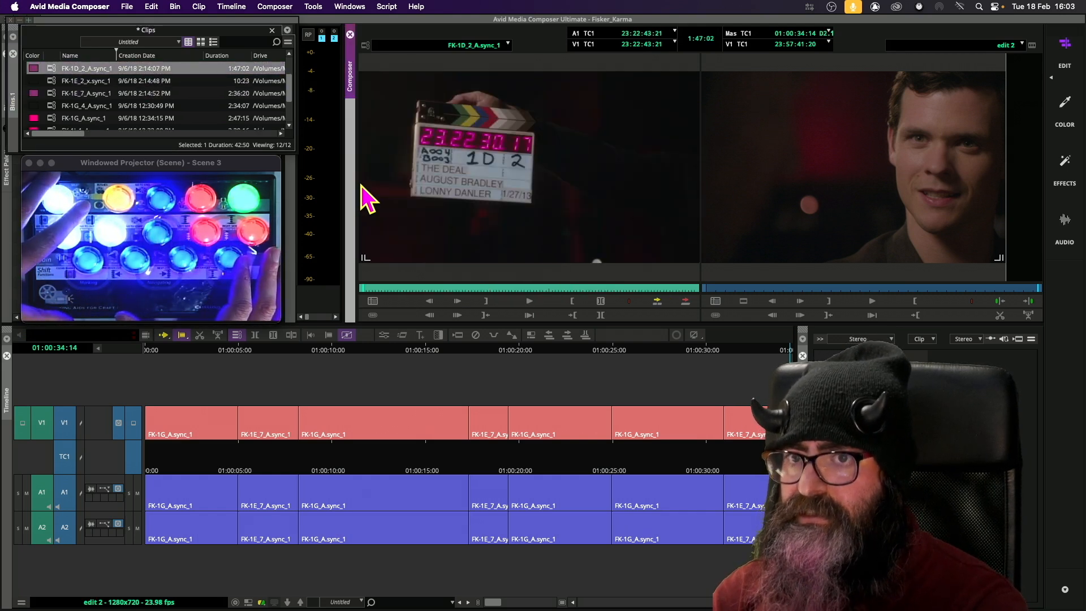
Shuttle through FK-1D_2_A.sync_1 to the man's silent reaction and mark an In point at 23:23:15:06
key(l)
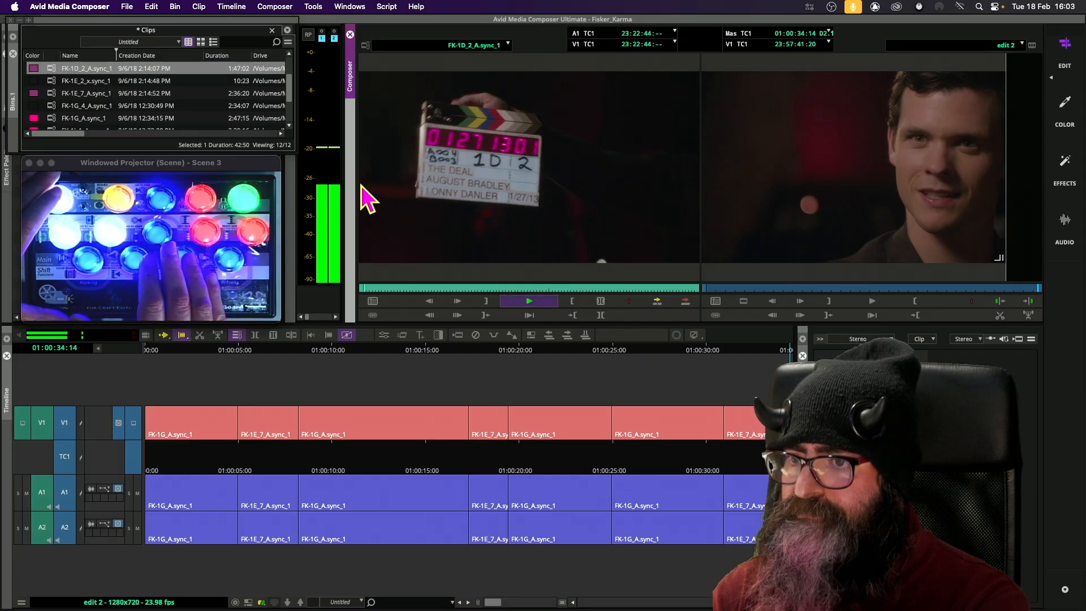
key(l)
key(l)
key(l)
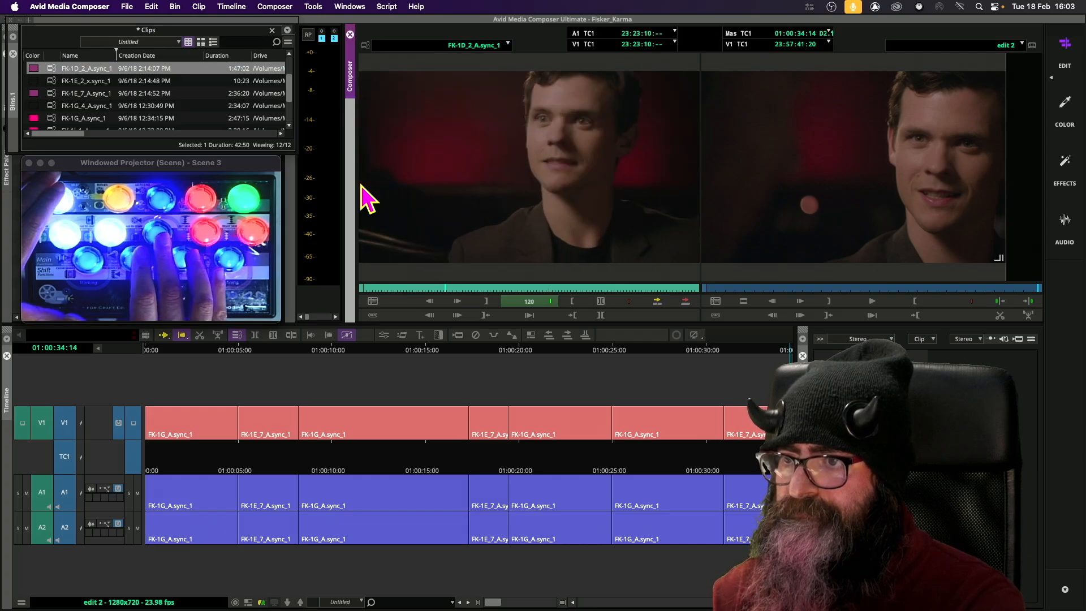
key(k)
key(j)
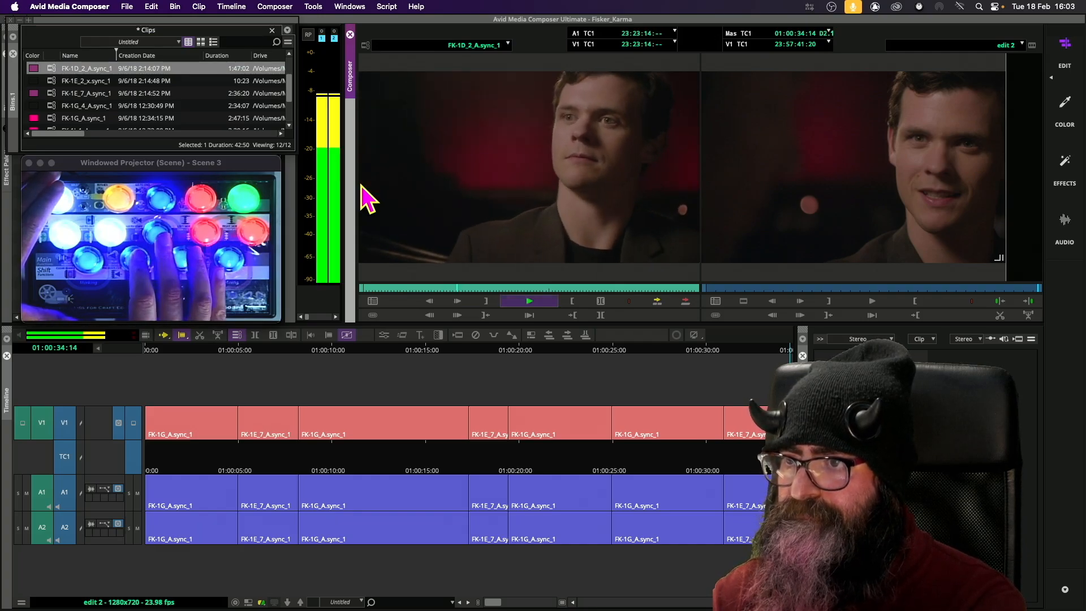
key(space)
key(j)
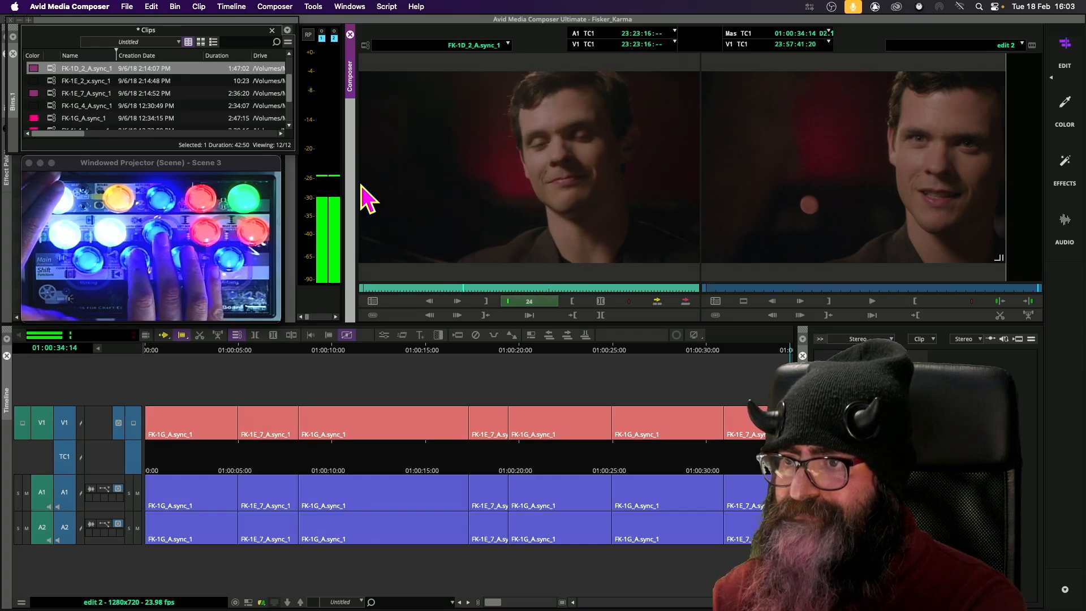
key(k)
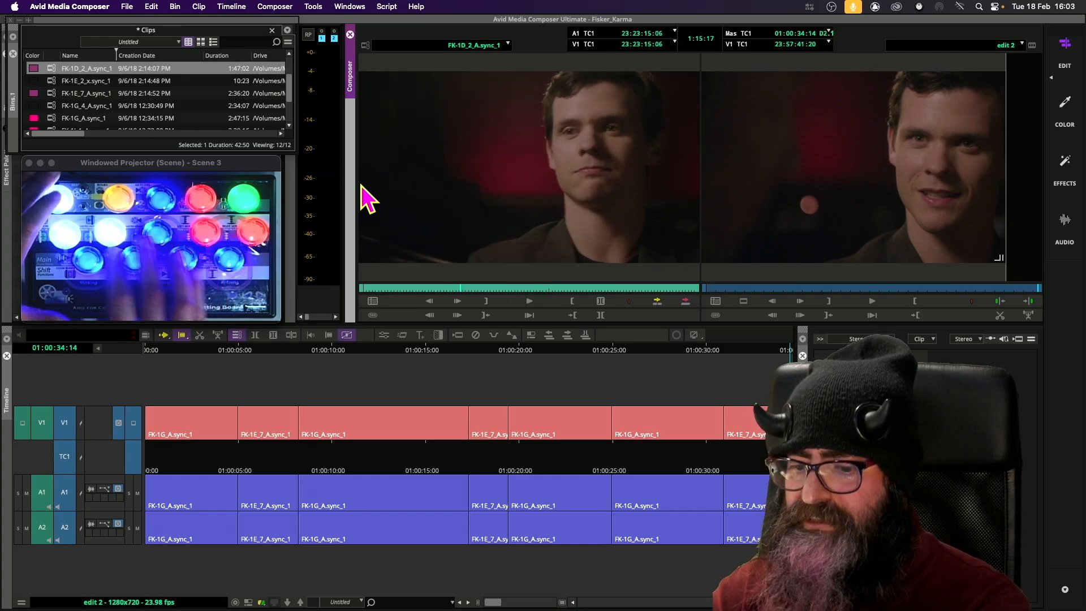
key(i)
Mark the Out point at 23:23:16:09 in FK-1D_2_A.sync_1, play the marked reaction and switch to the sequence
key(space)
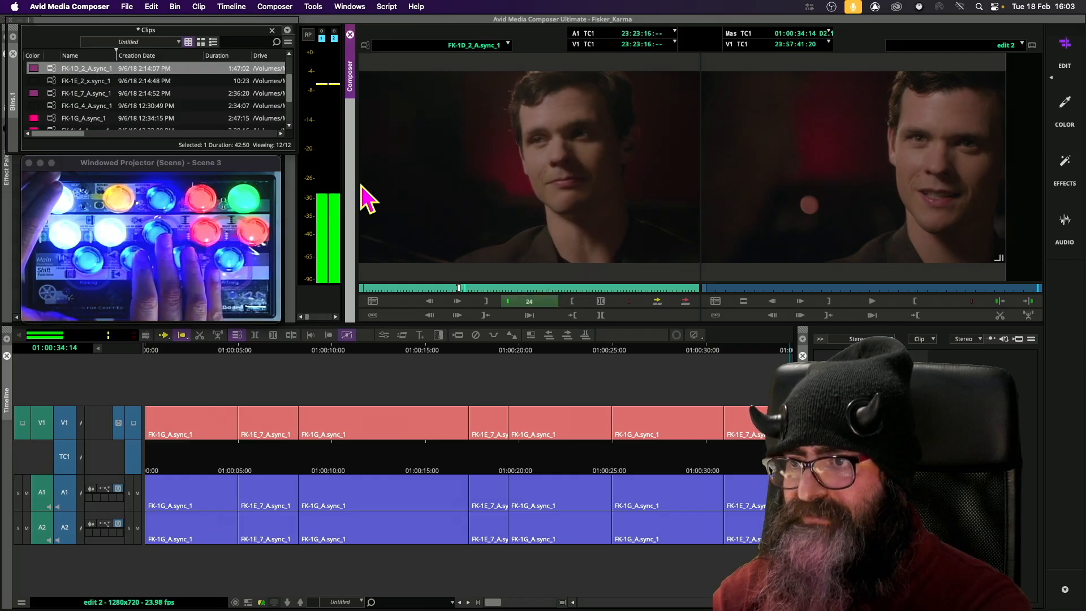
key(space)
key(6)
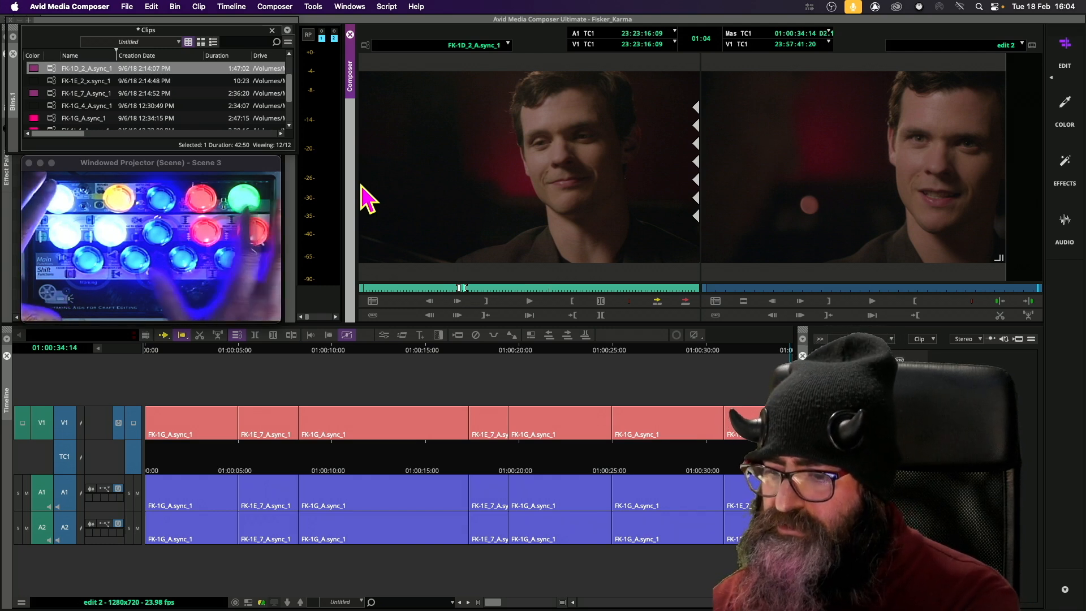
key(Escape)
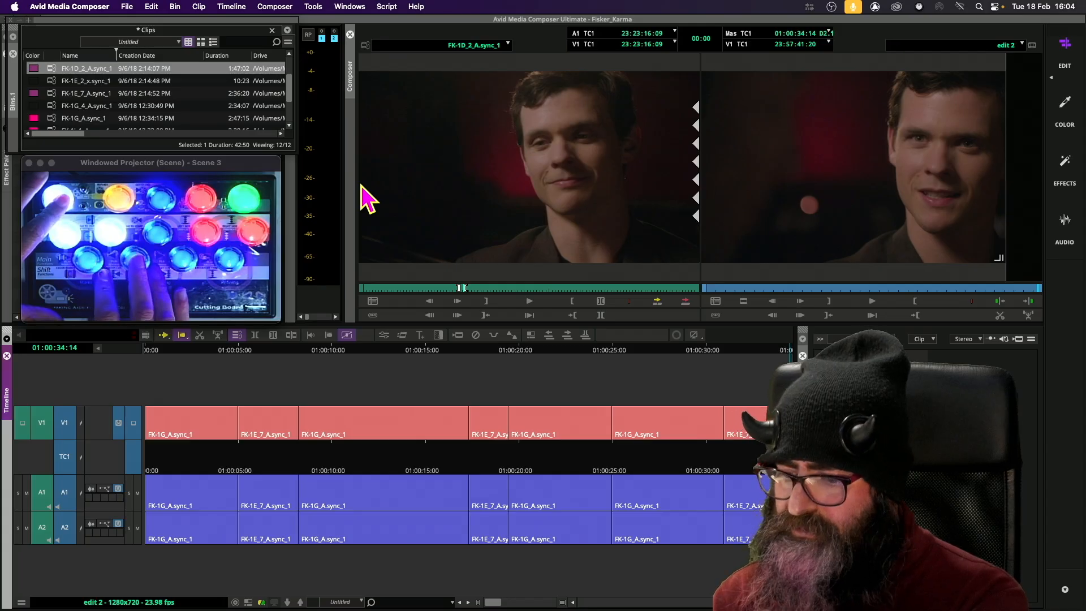
Splice the marked FK-1D_2_A.sync_1 reaction into the sequence at the cut at 01:00:24:29
key(a)
key(a)
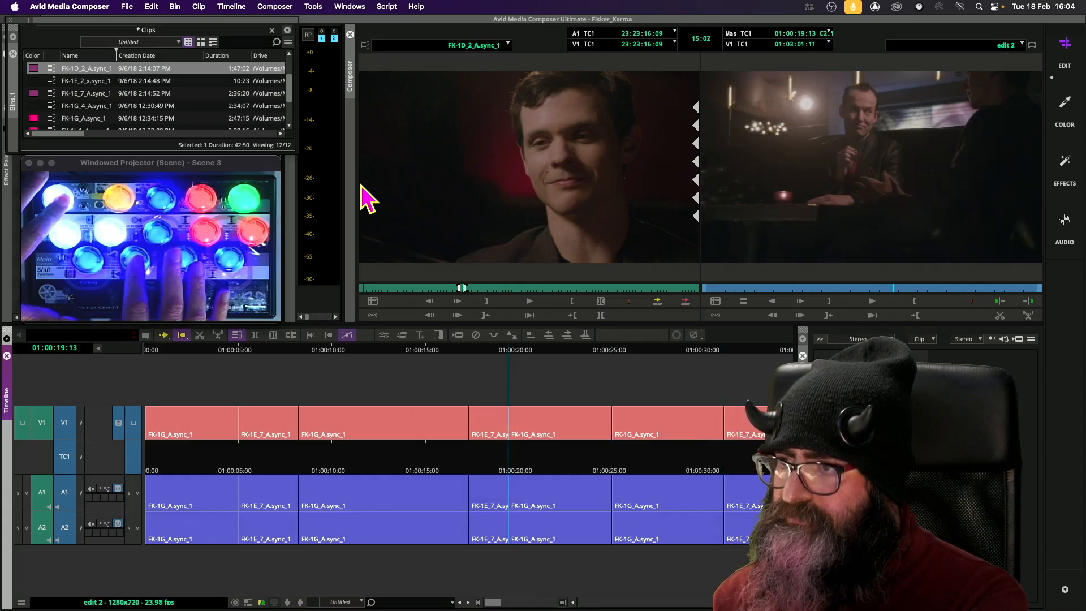
key(s)
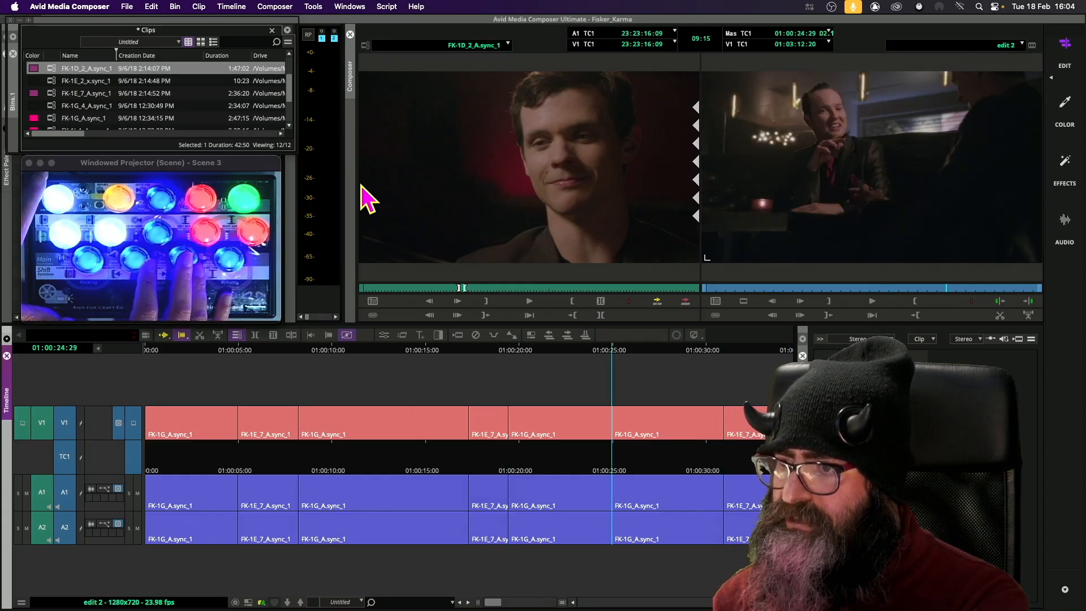
key(v)
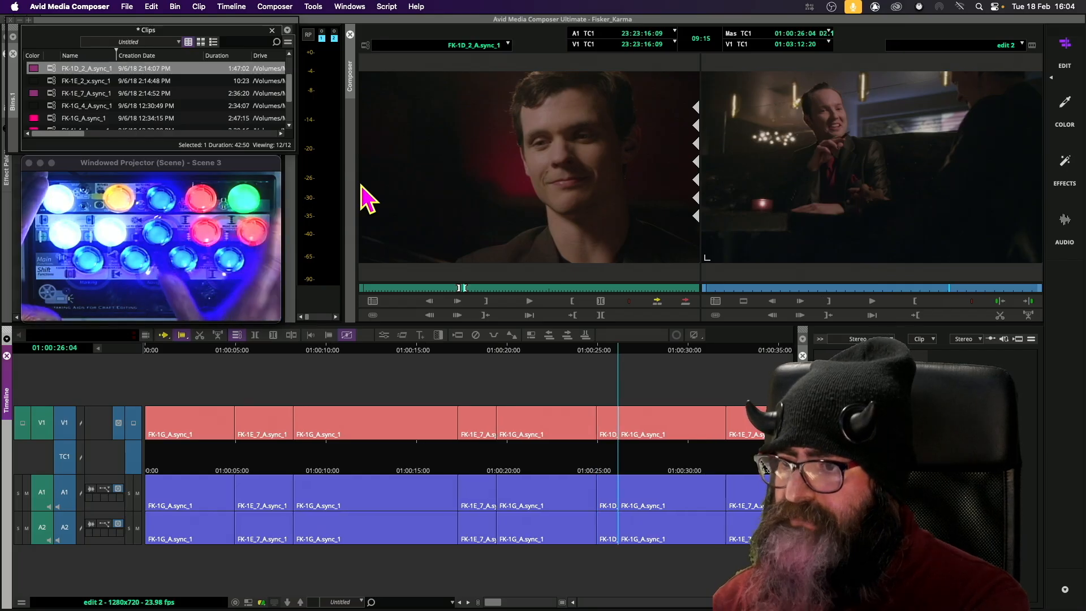
Back up over the spliced-in reaction and play the sequence through it to judge its timing
key(j)
key(j)
key(j)
key(j)
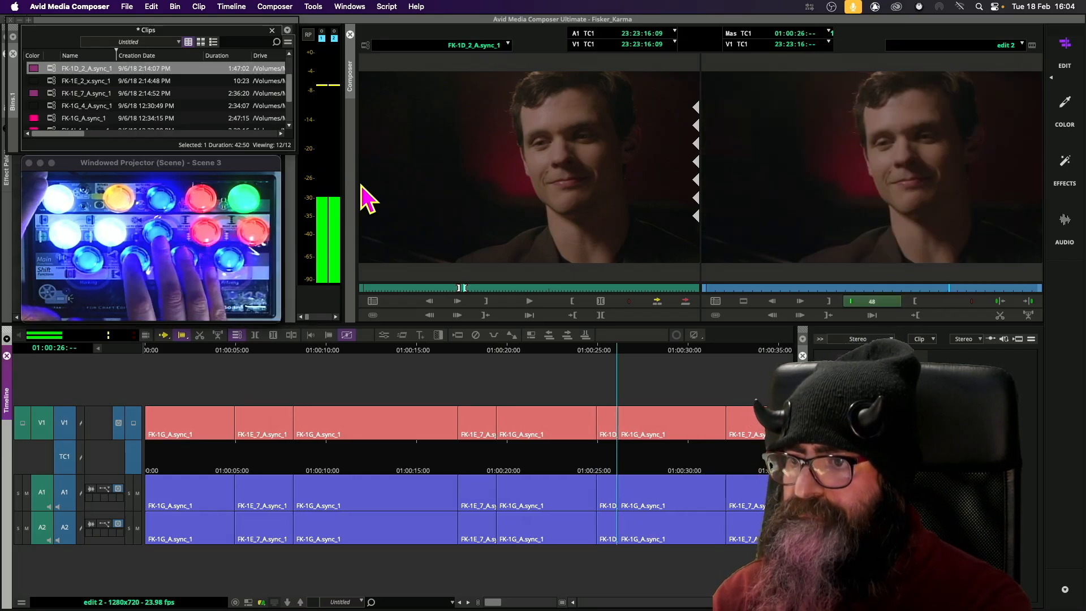
key(l)
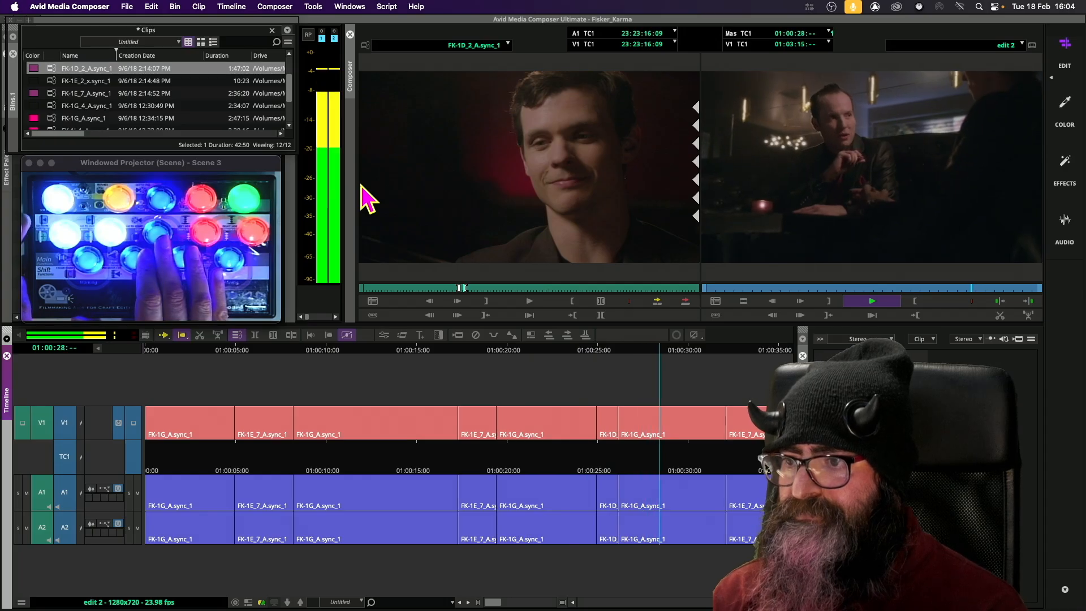
key(space)
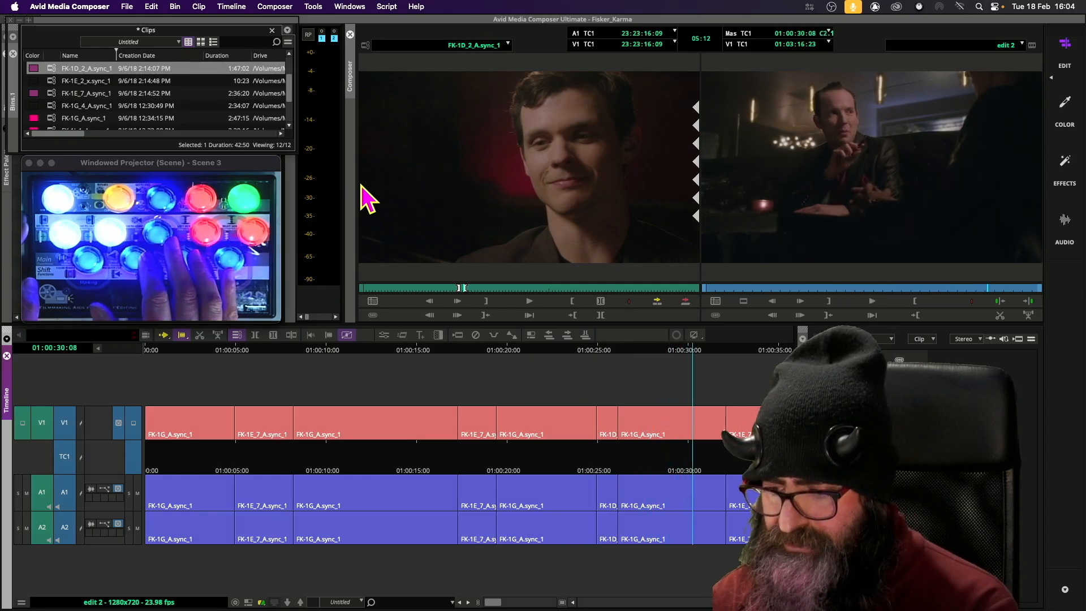
Review the first FK-1E_7_A.sync_1 segment from the sequence's opening and park on the cut at 01:00:04:29
key(s)
key(Home)
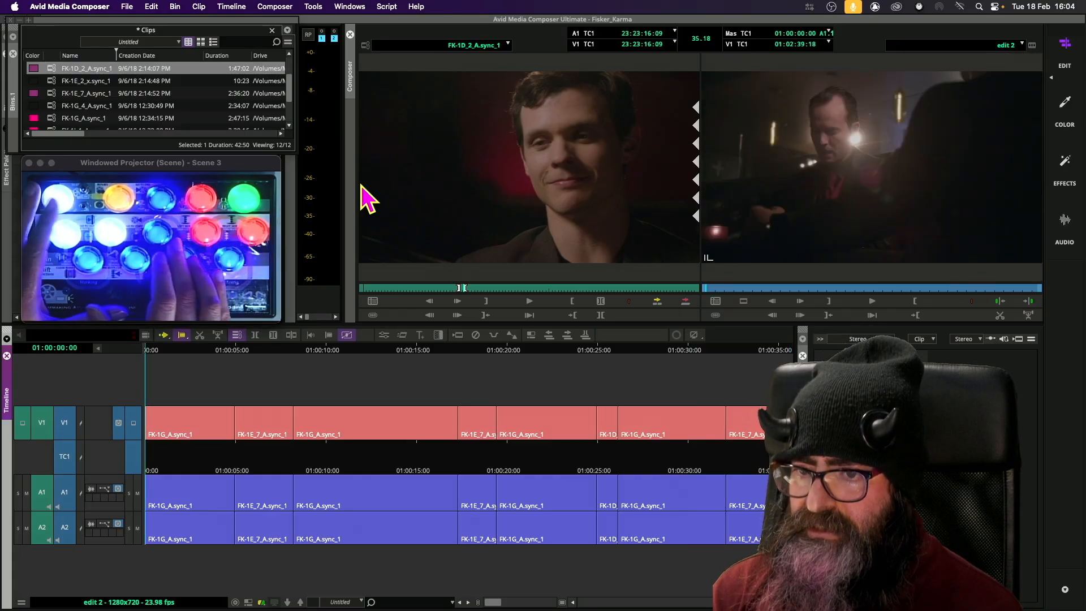
key(s)
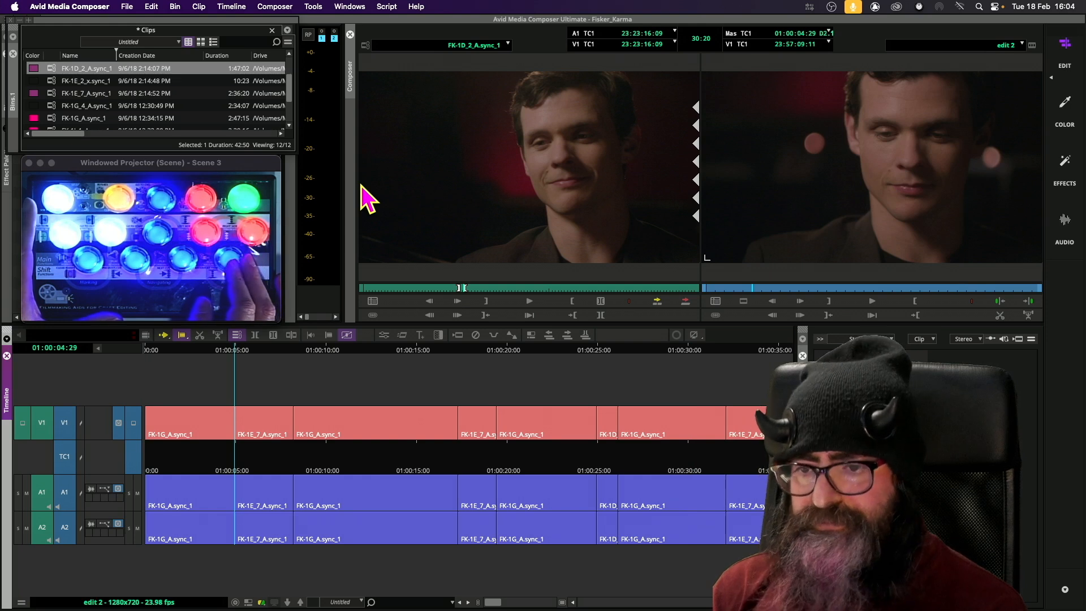
key(space)
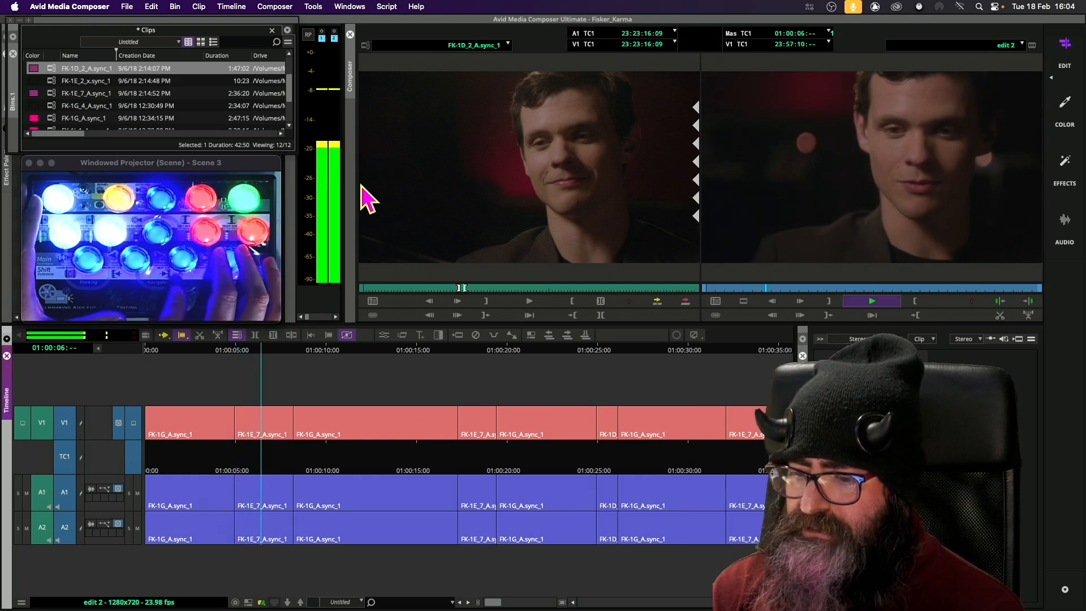
key(space)
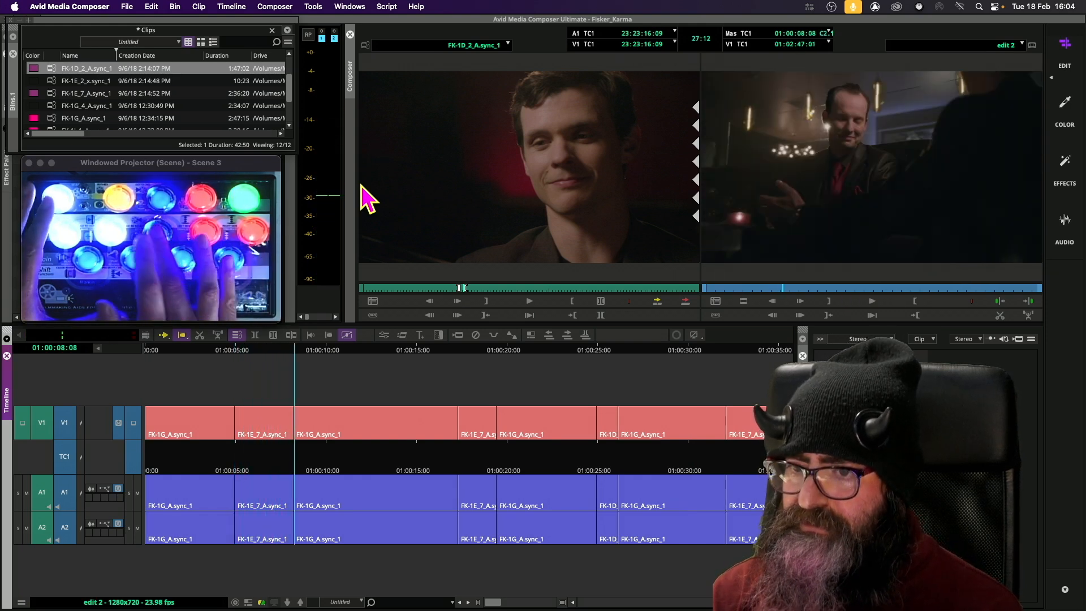
key(a)
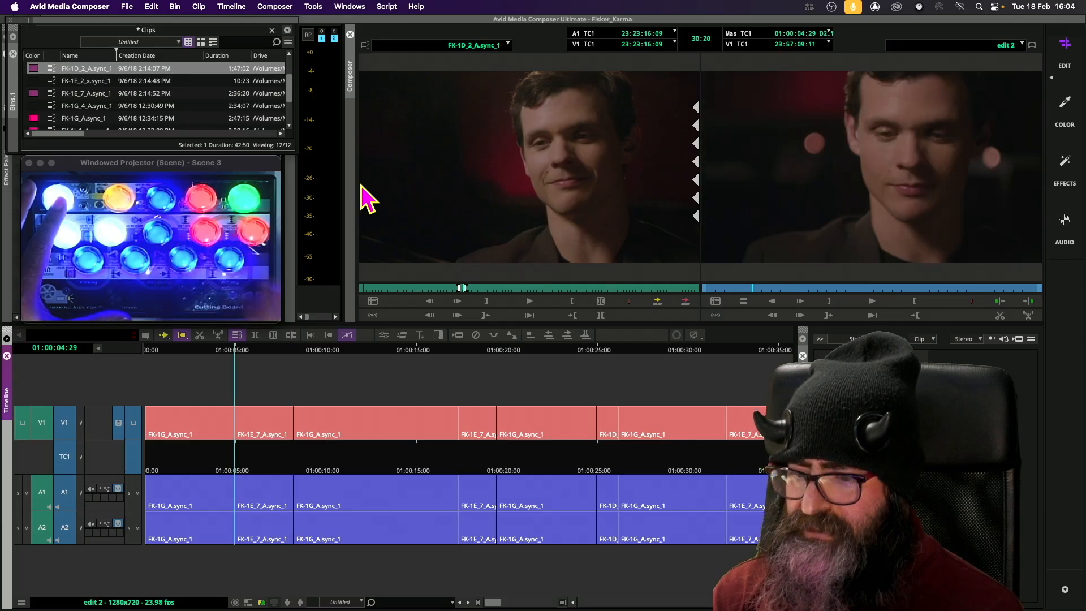
Trim 6 frames off the tail of the outgoing FK-1G_A.sync_1 shot at the first cut and loop-play the transition
key(u)
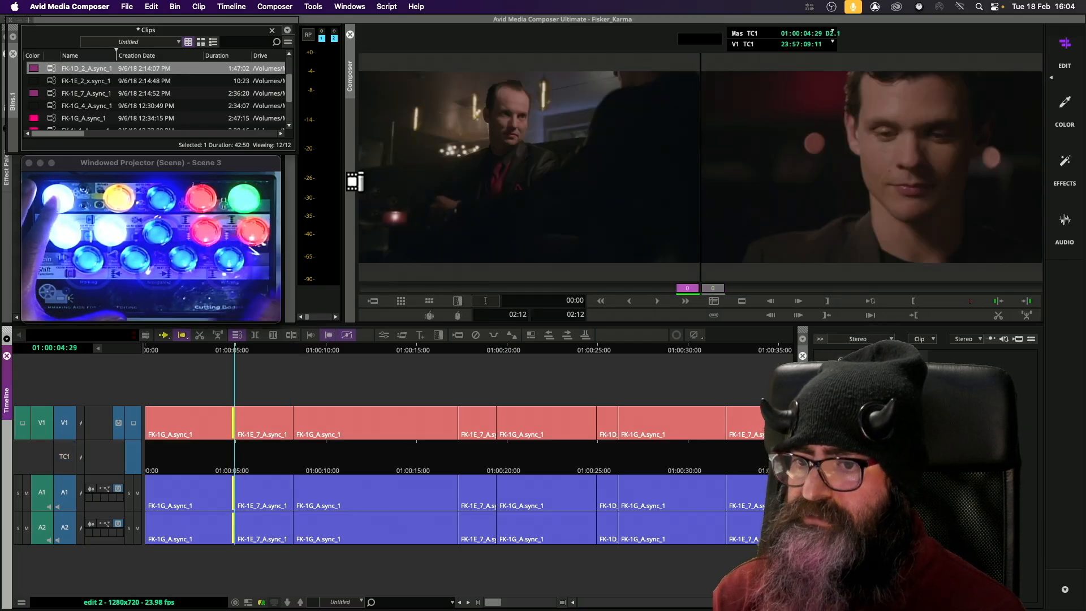
key(space)
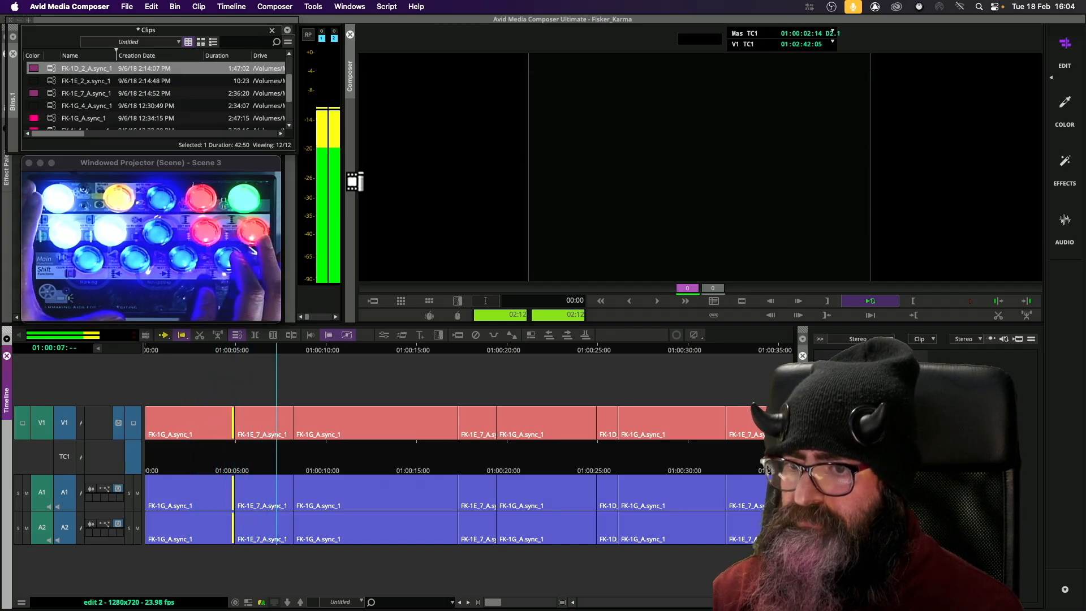
key(space)
key(comma)
key(comma)
key(comma)
key(comma)
key(comma)
key(comma)
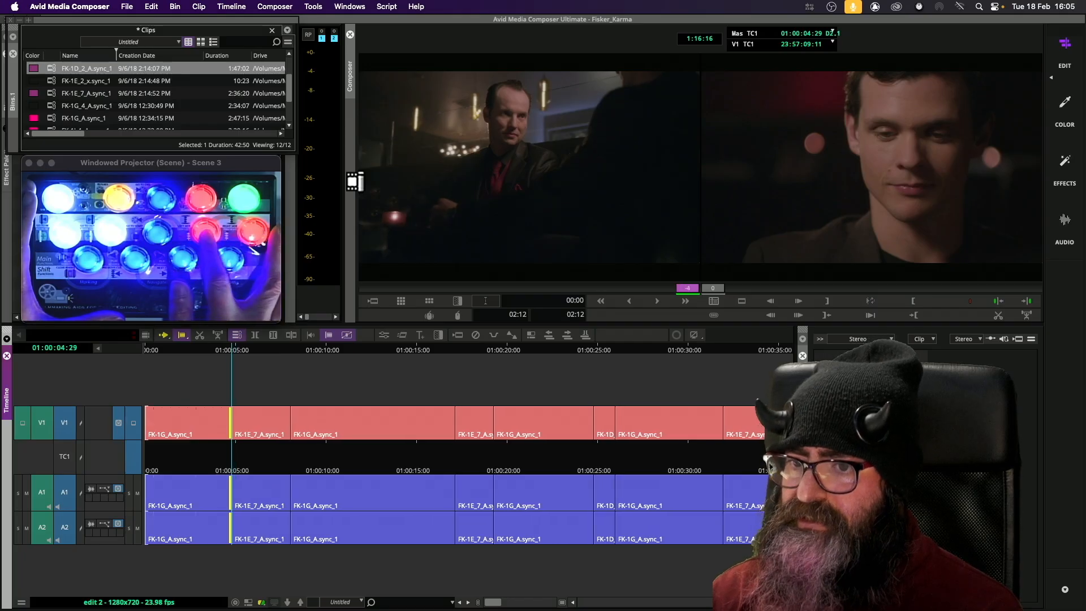
key(space)
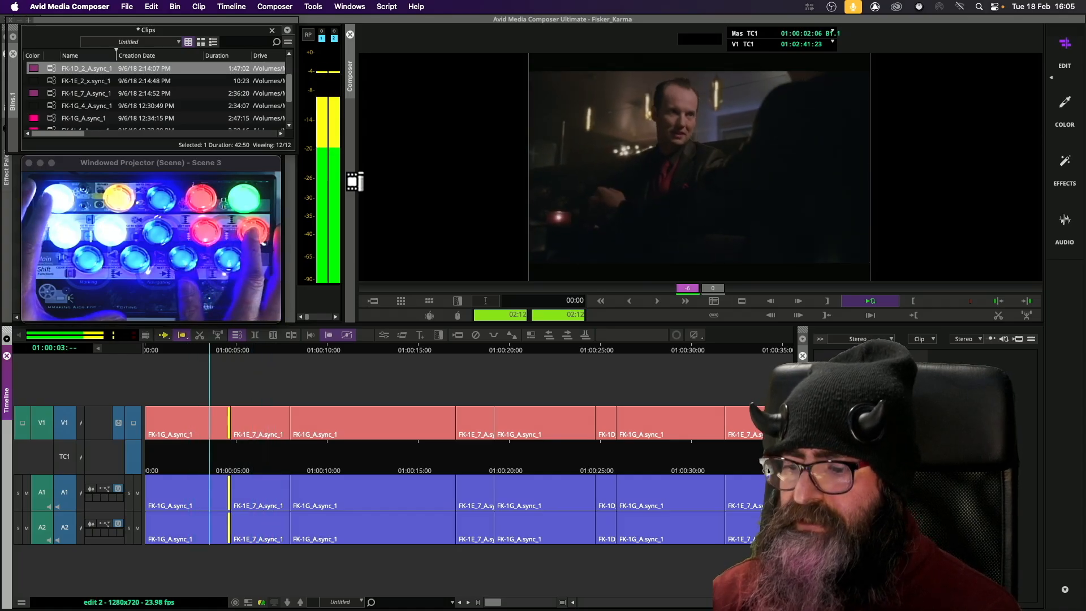
key(space)
Trim 7 frames off the head of the incoming FK-1E_7_A.sync_1 shot at the first cut and loop-play the transition
key(comma)
key(comma)
key(comma)
key(comma)
key(comma)
key(comma)
key(comma)
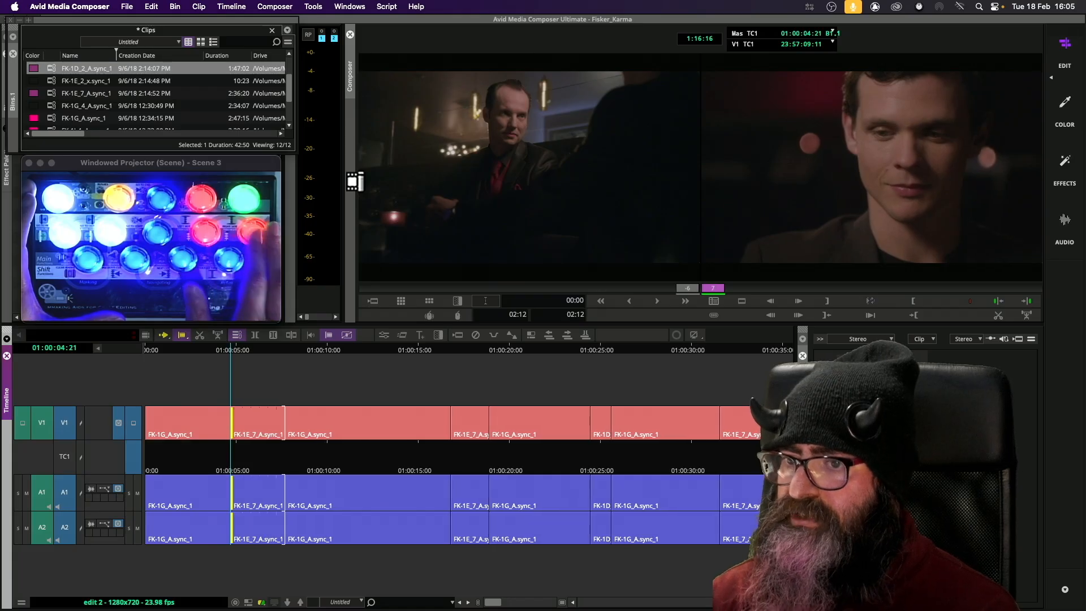
key(space)
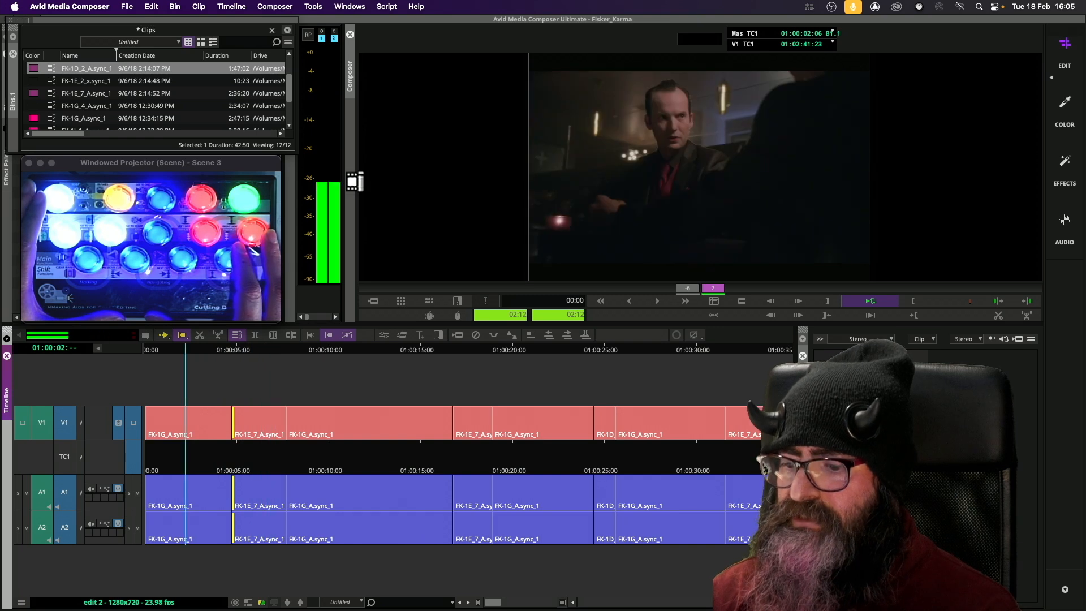
key(space)
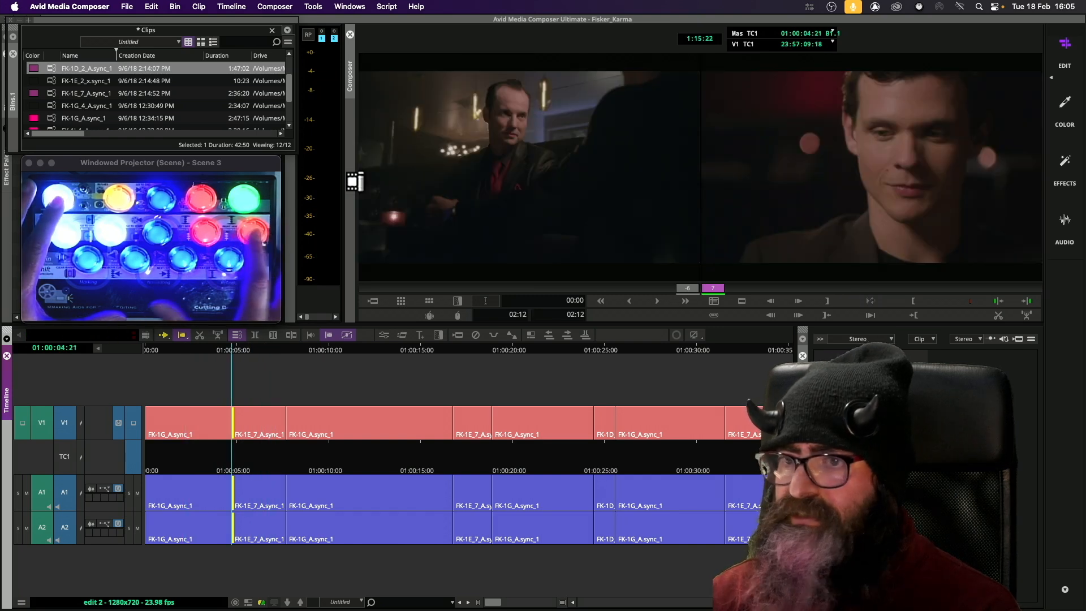
key(space)
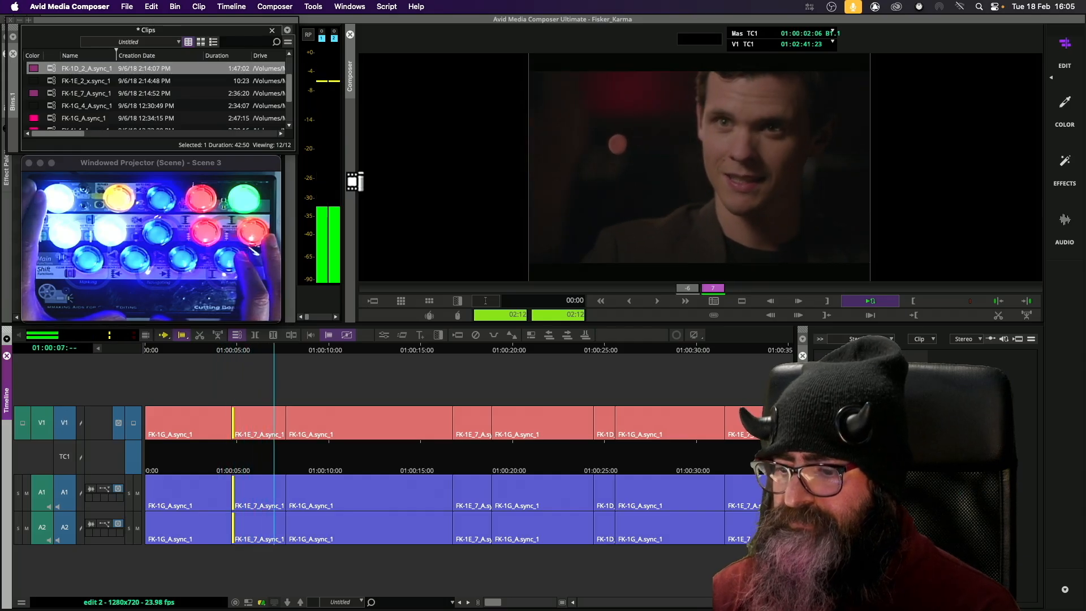
key(space)
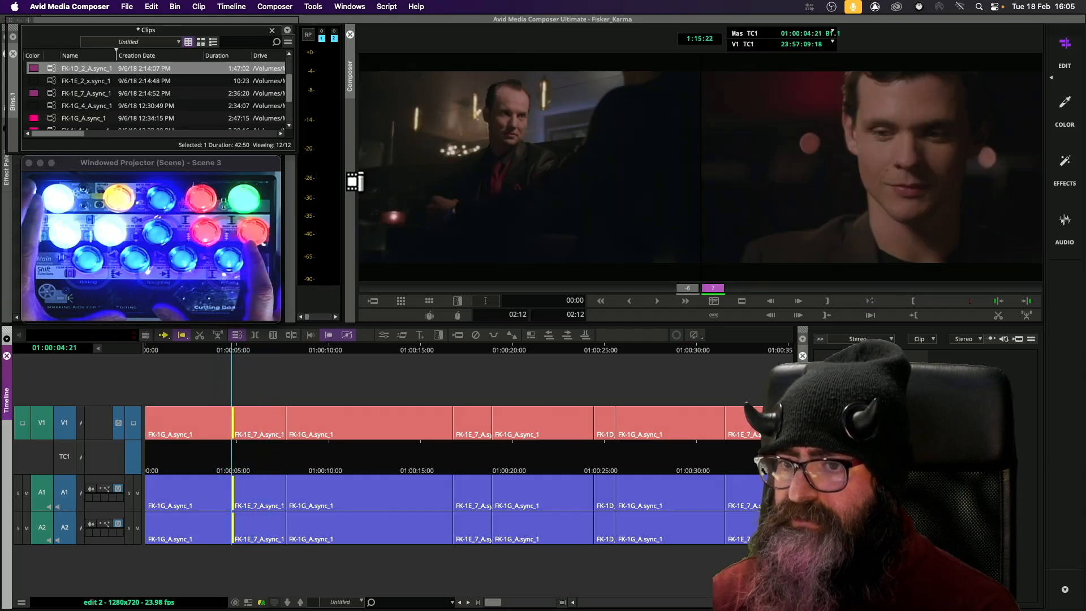
Trim the head of the incoming FK-1E_7_A.sync_1 shot further, to 12 frames in total, and review the cut
key(period)
key(period)
key(period)
key(period)
key(period)
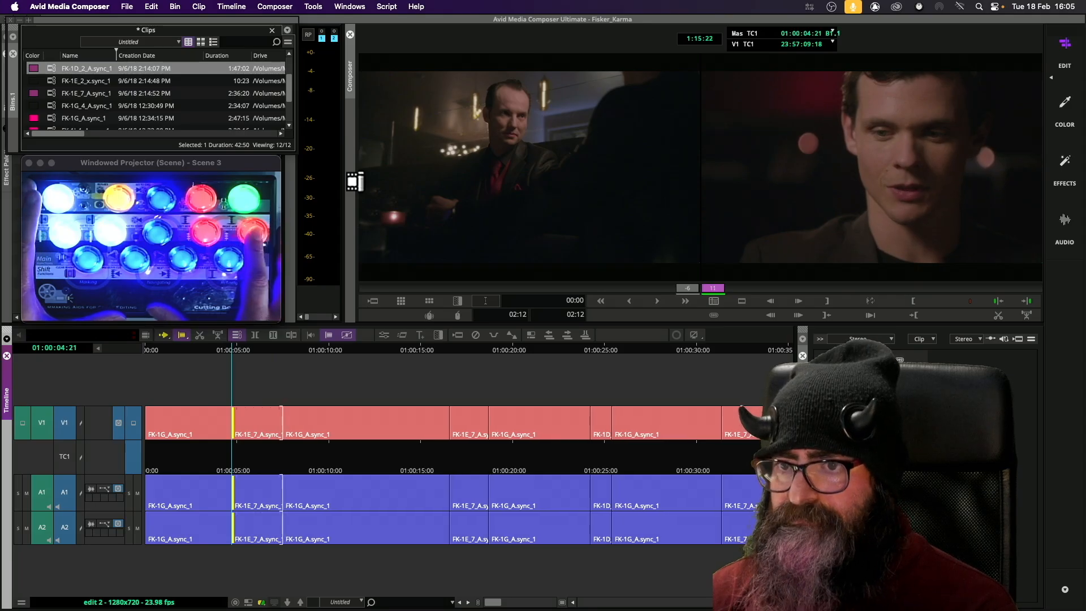
key(space)
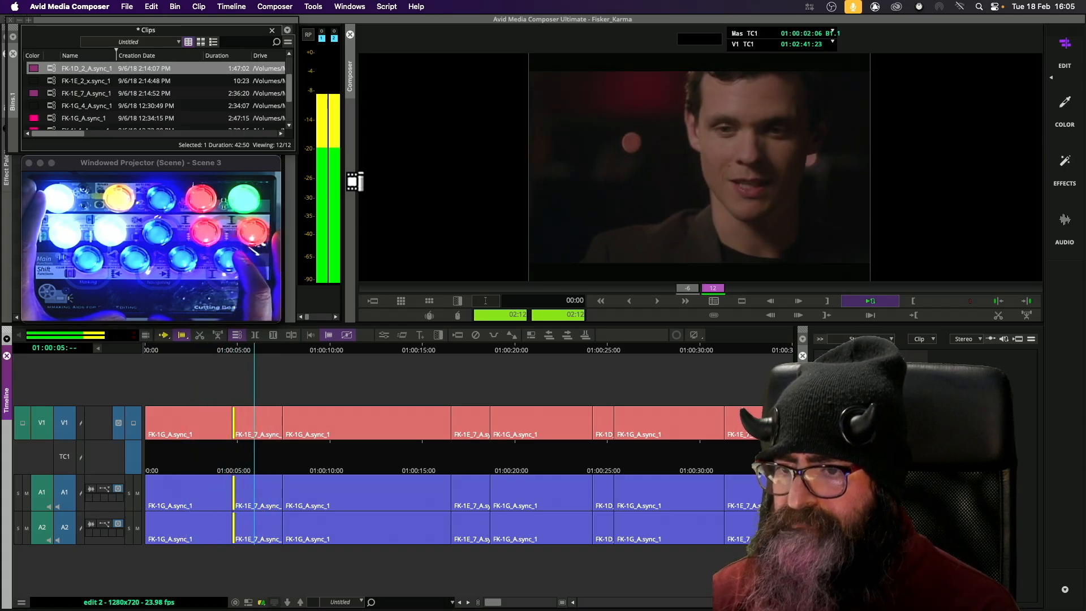
key(space)
Move the trim to the next cut at 01:00:07:14, loop-play it and select only the incoming FK-1G_A.sync_1 side
key(s)
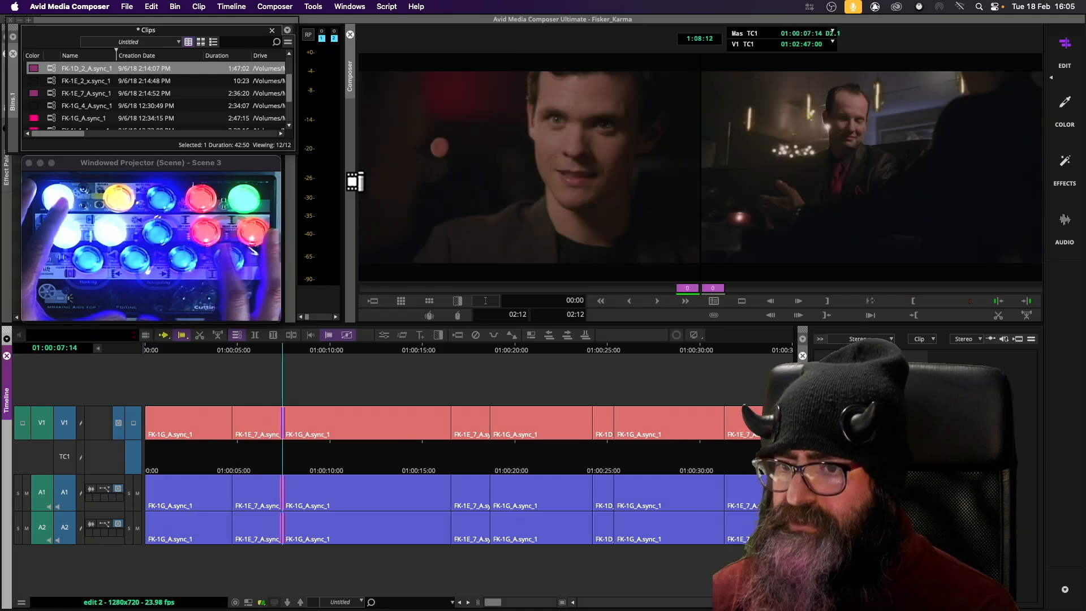
key(space)
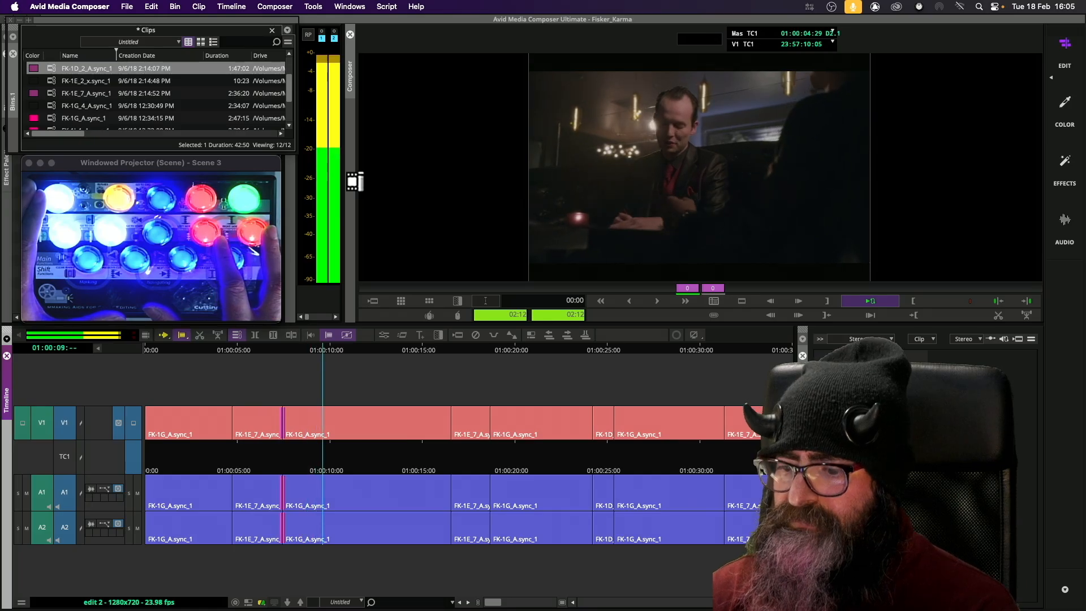
key(space)
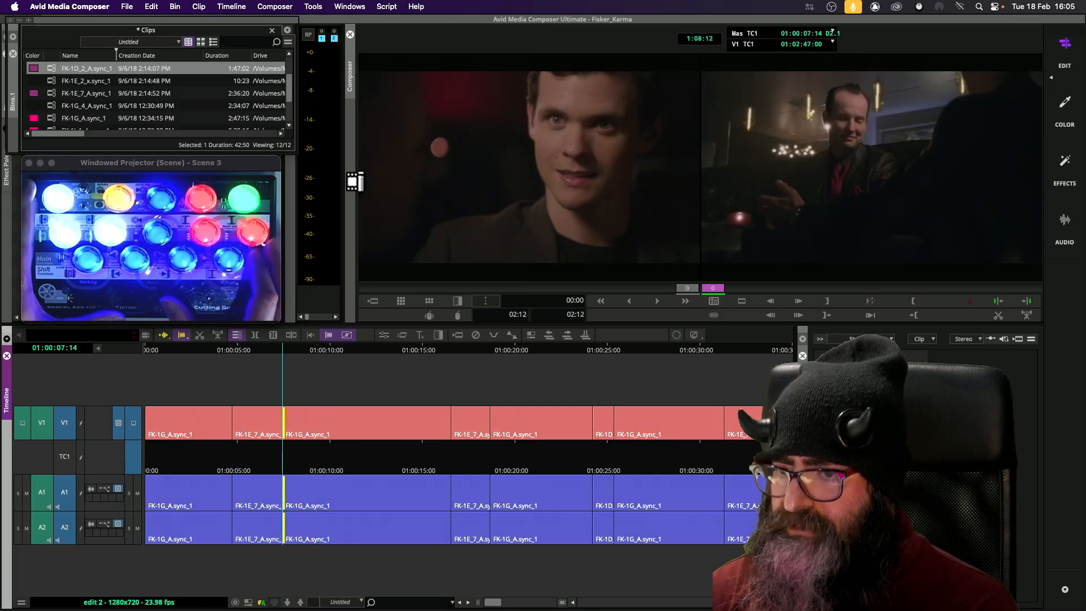
key(space)
key(space)
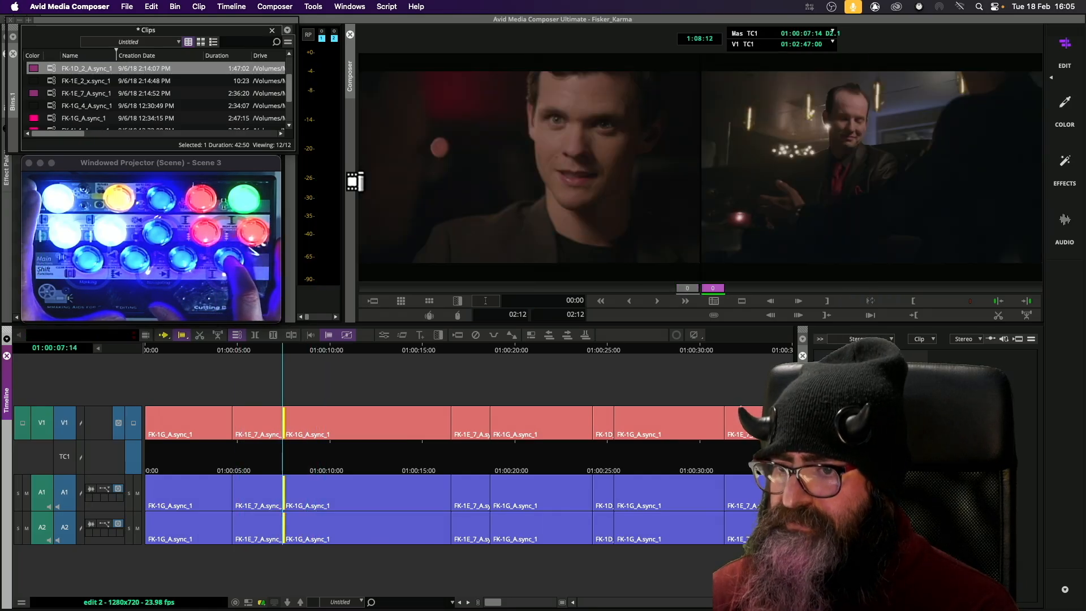
Trim 8 frames off the head of the incoming FK-1G_A.sync_1 shot at the second cut and loop-play the result
key(period)
key(period)
key(period)
key(period)
key(period)
key(period)
key(period)
key(period)
key(period)
key(period)
key(period)
key(period)
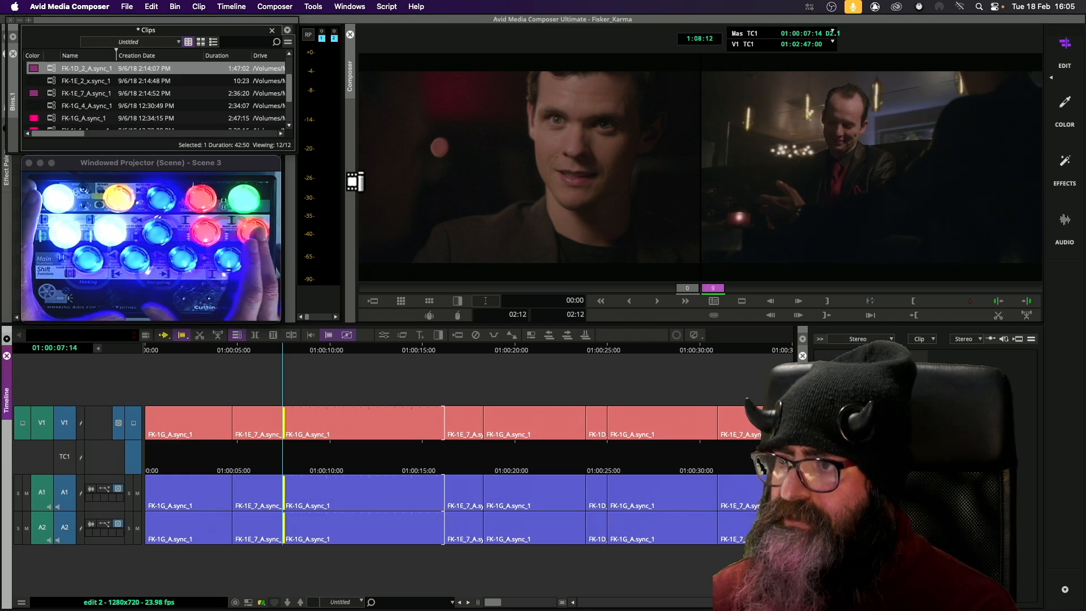
key(comma)
key(comma)
key(comma)
key(comma)
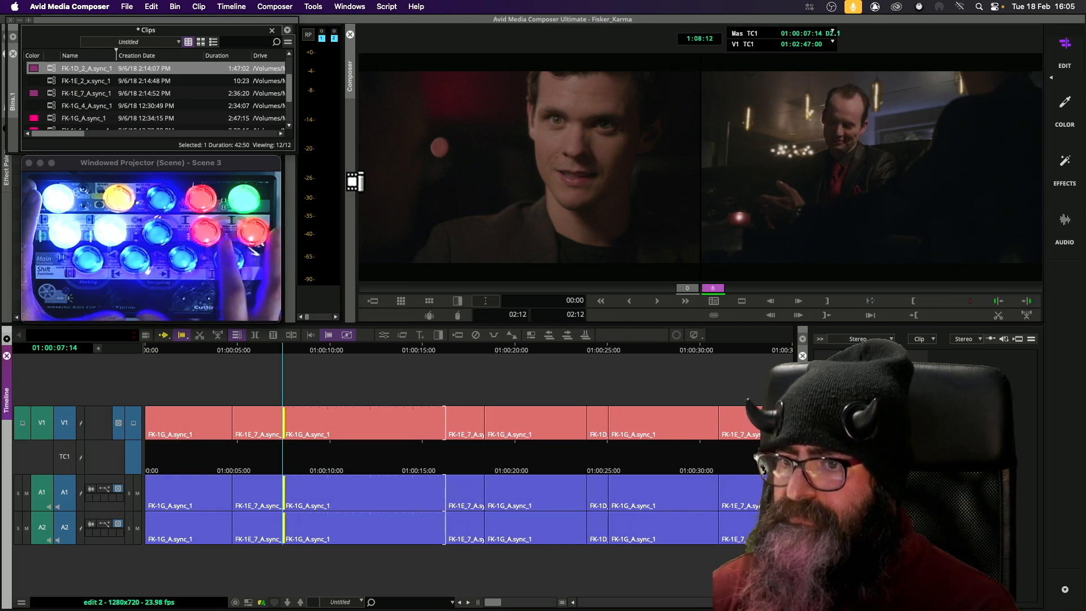
key(space)
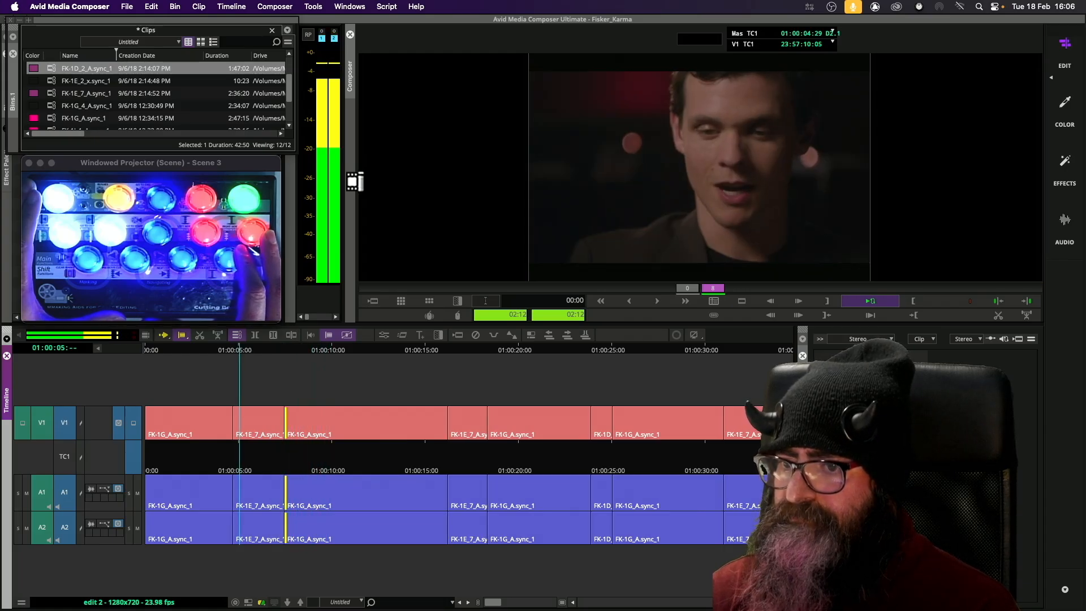
key(space)
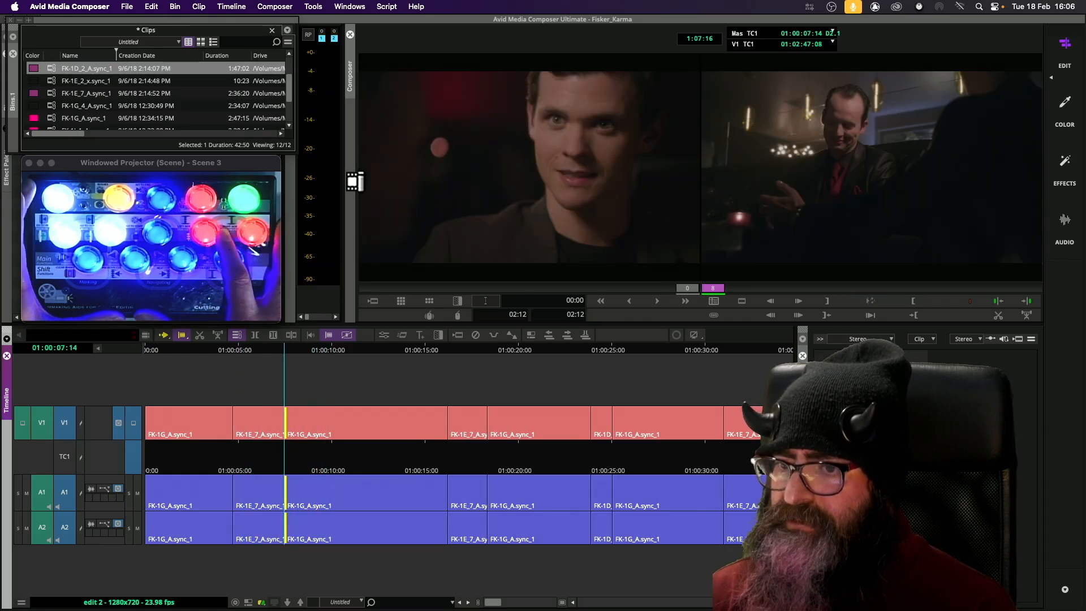
Extend the tail of the outgoing FK-1E_7_A.sync_1 shot at the second cut by 15 frames and loop-play it
key(period)
key(period)
key(period)
key(period)
key(period)
key(period)
key(period)
key(period)
key(period)
key(period)
key(period)
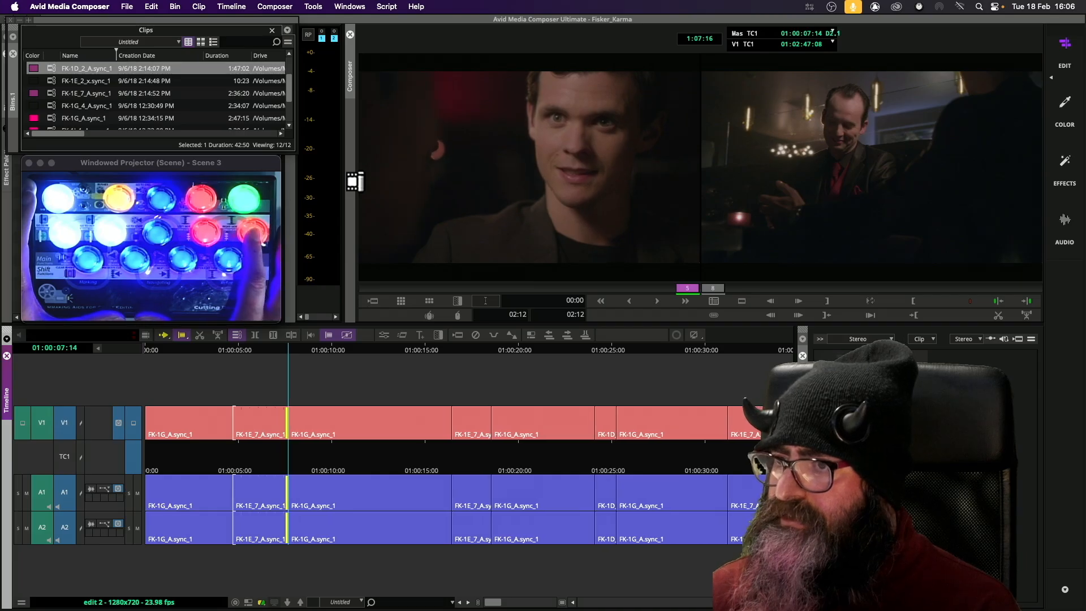
key(period)
key(period)
key(period)
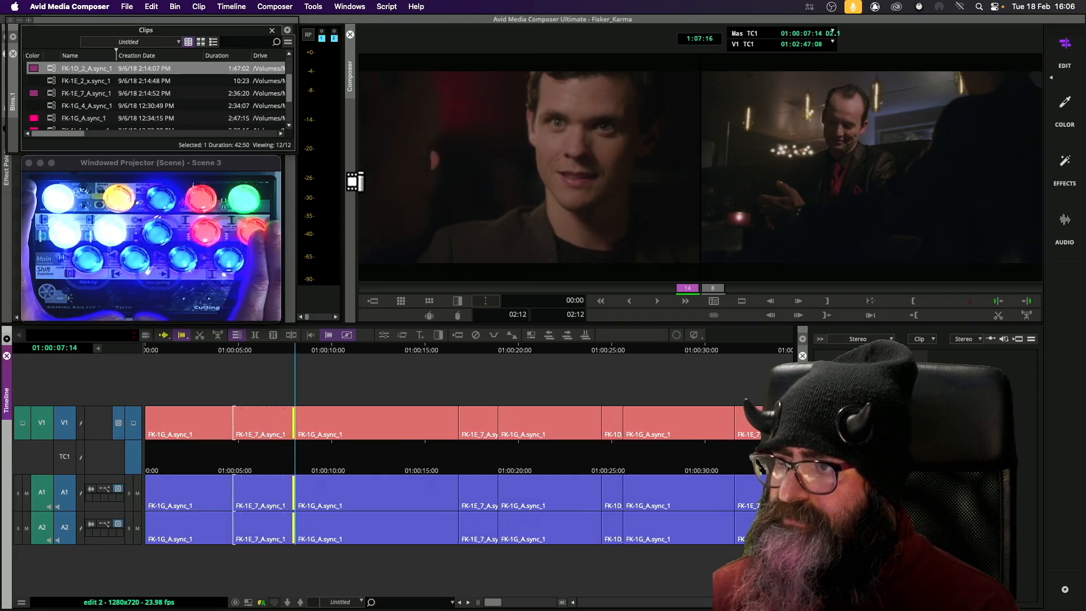
key(period)
key(space)
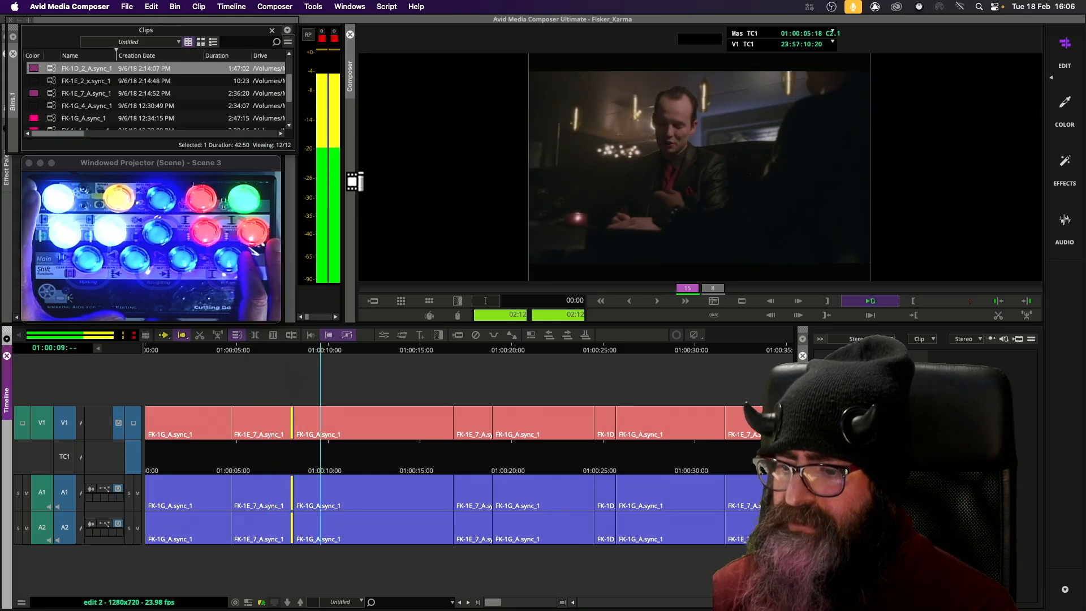
key(space)
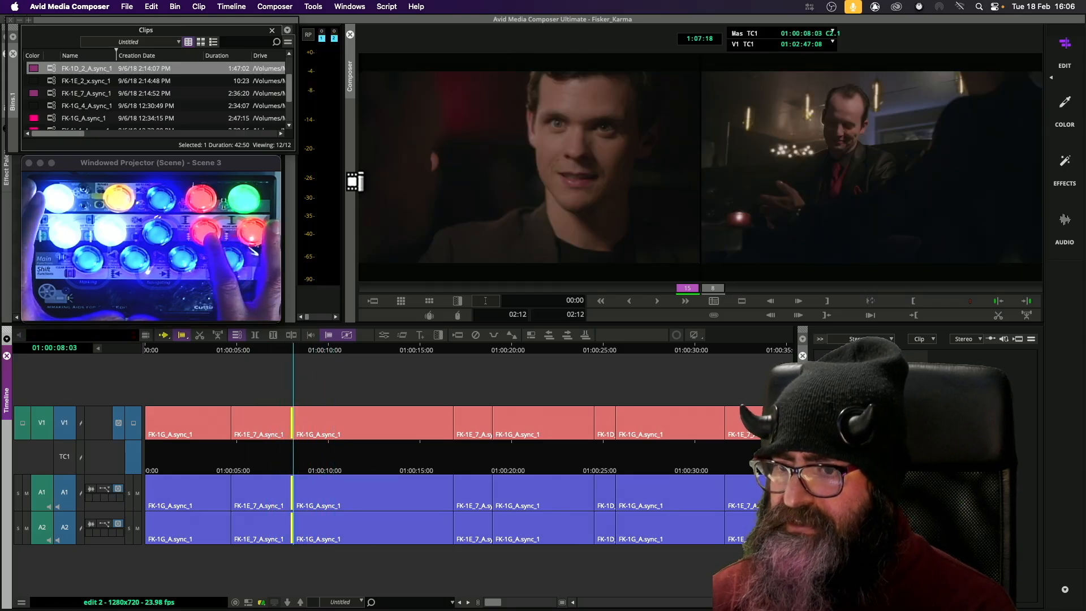
Pull the outgoing FK-1E_7_A.sync_1 tail back 2 frames, for a 13-frame extension, and play the cut again
key(comma)
key(comma)
key(space)
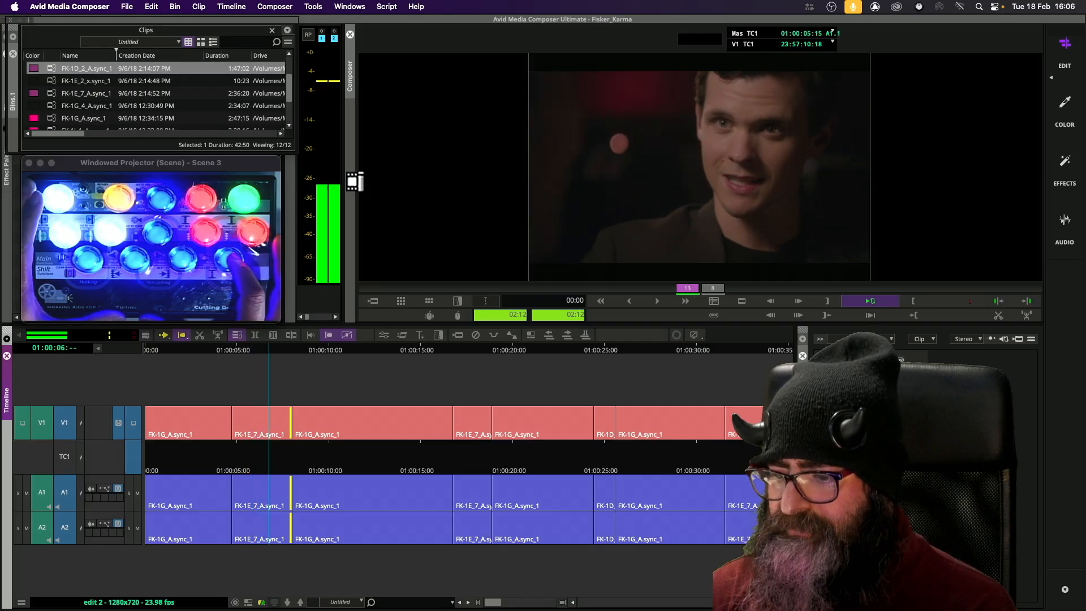
Move the trim to the next cut at 01:00:16:23, loop-play it and select only the incoming FK-1E_7_A.sync_1 side
key(space)
key(s)
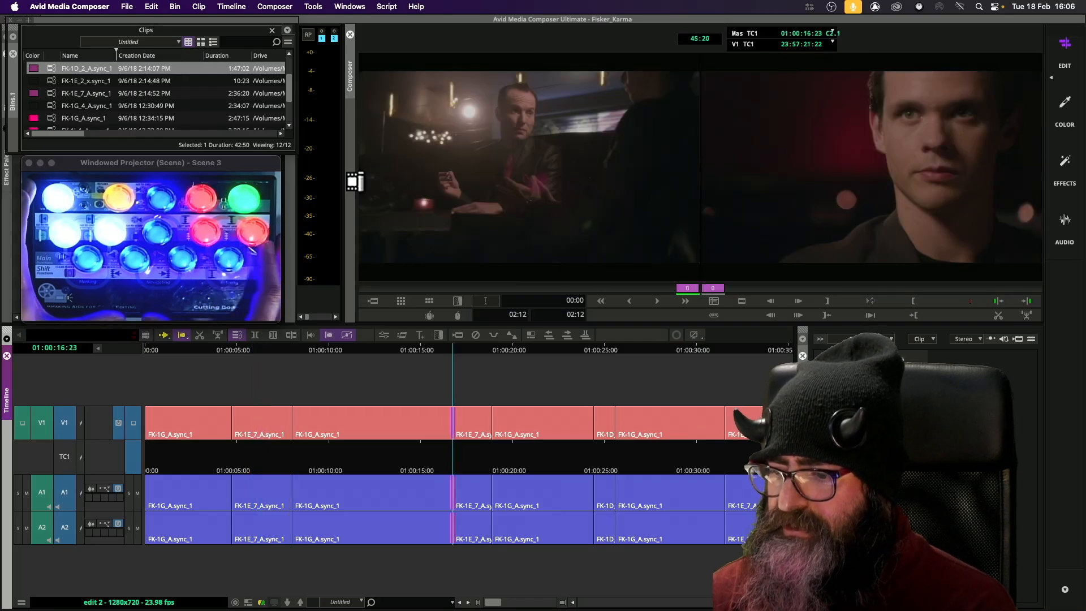
key(space)
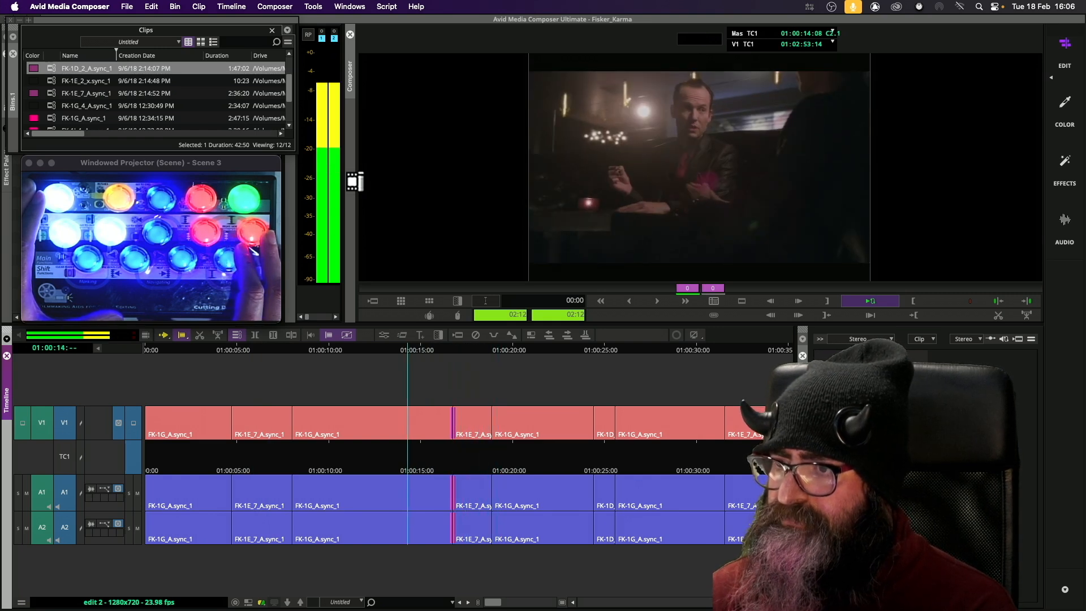
key(])
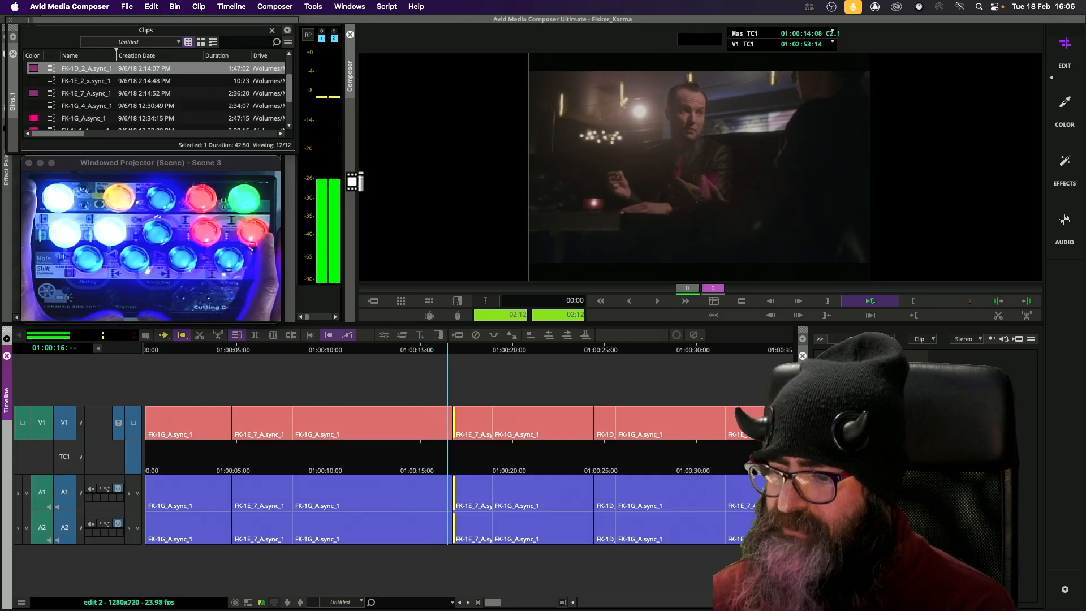
Trim 14 frames off the head of the incoming FK-1E_7_A.sync_1 shot at the third cut during loop playback
key(period)
key(period)
key(period)
key(period)
key(period)
key(period)
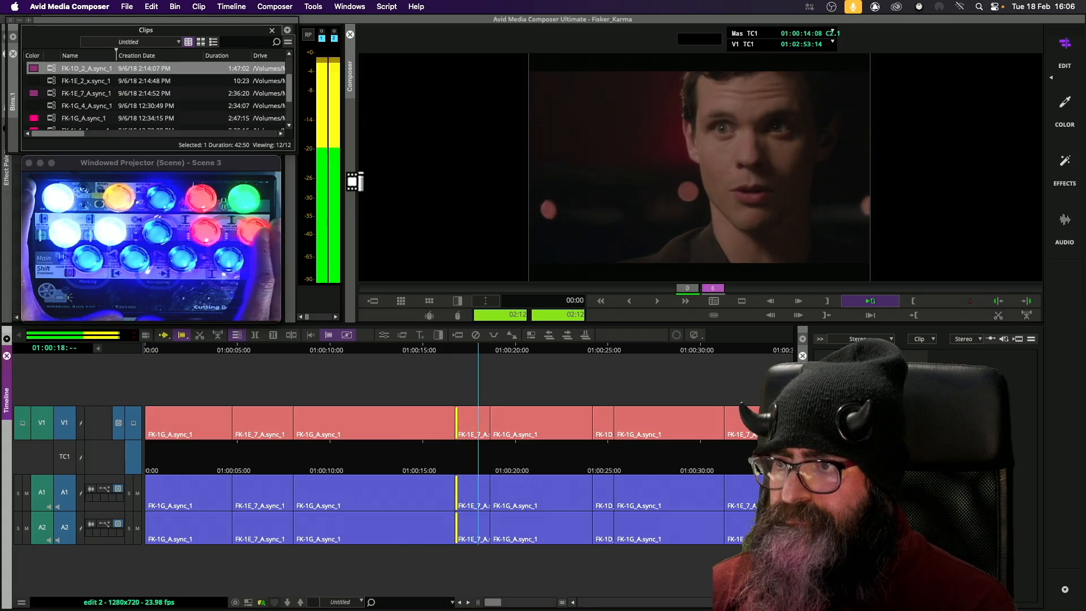
key(slash)
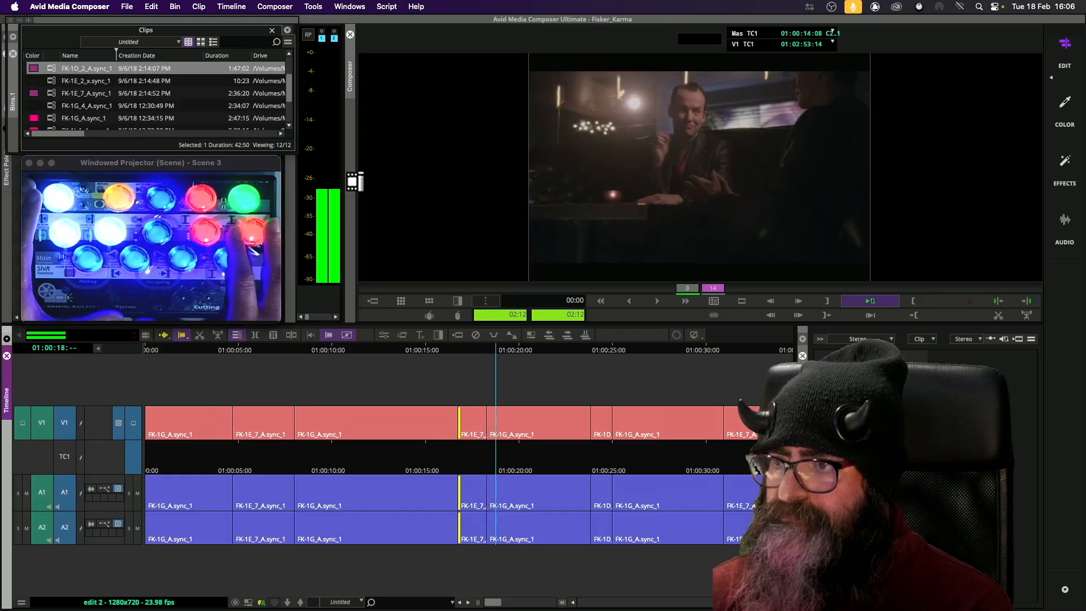
Trim 8 more frames off the incoming FK-1E_7_A.sync_1 head, for a 22-frame trim in total
key(period)
key(period)
key(period)
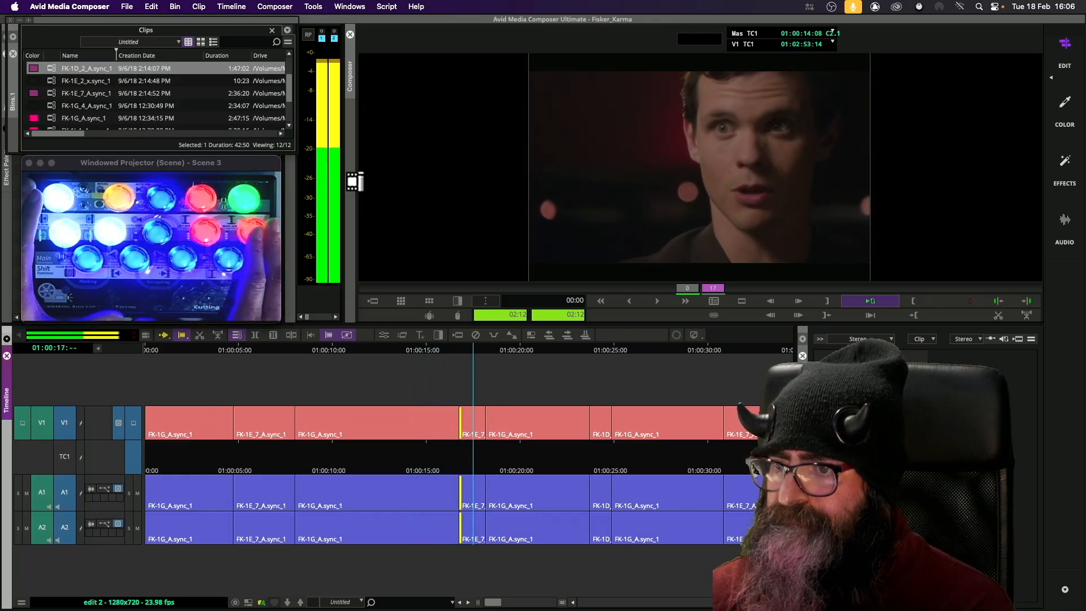
key(period)
key(period)
key(period)
key(period)
key(period)
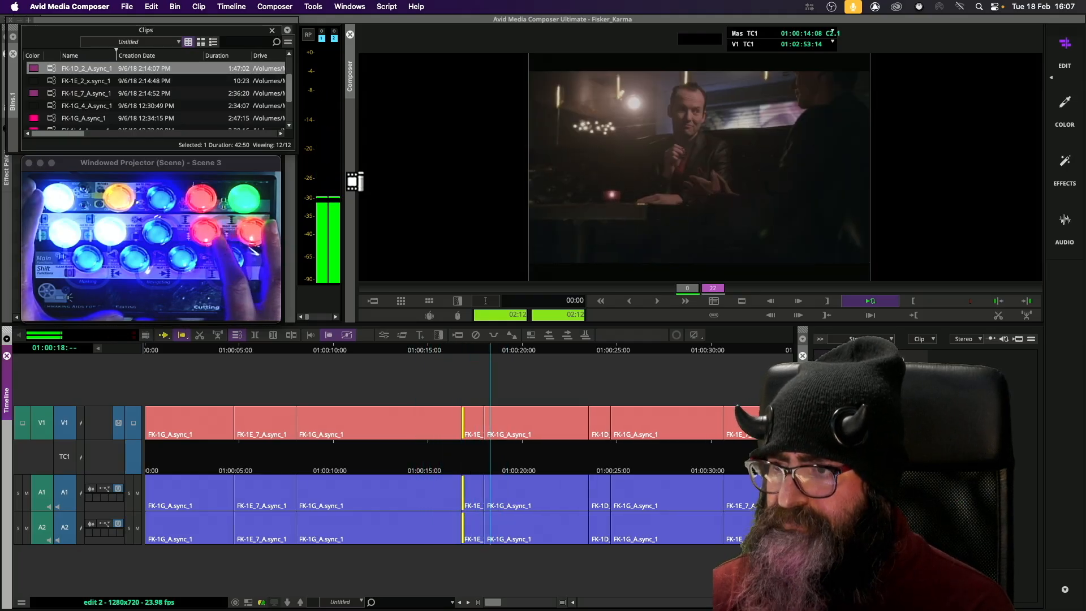
Select only the outgoing FK-1G_A.sync_1 side of the third cut and extend its tail by 4 frames
key(p)
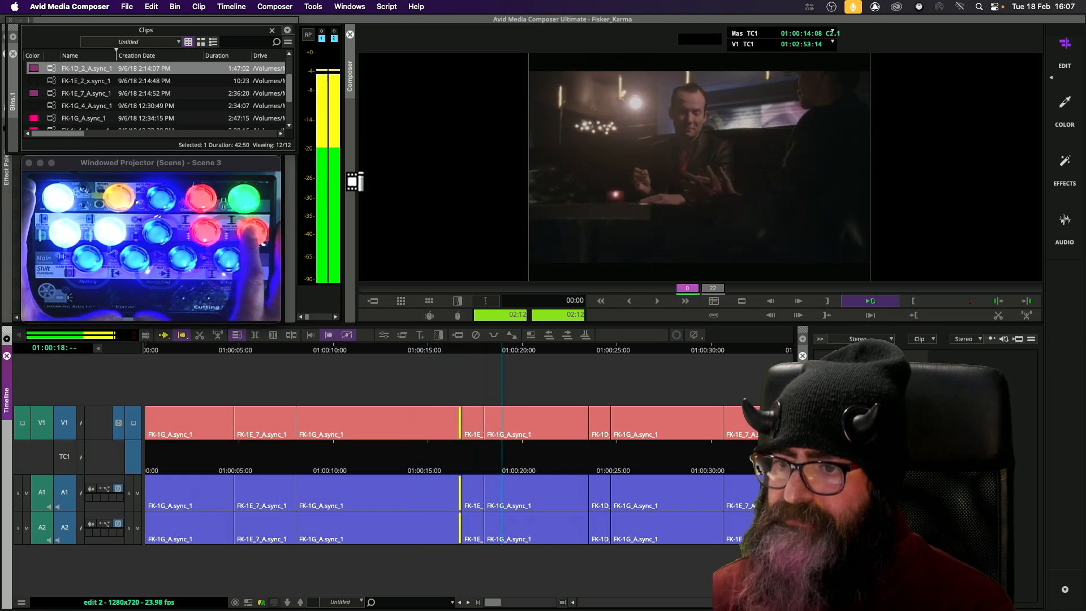
key(period)
key(period)
key(period)
key(period)
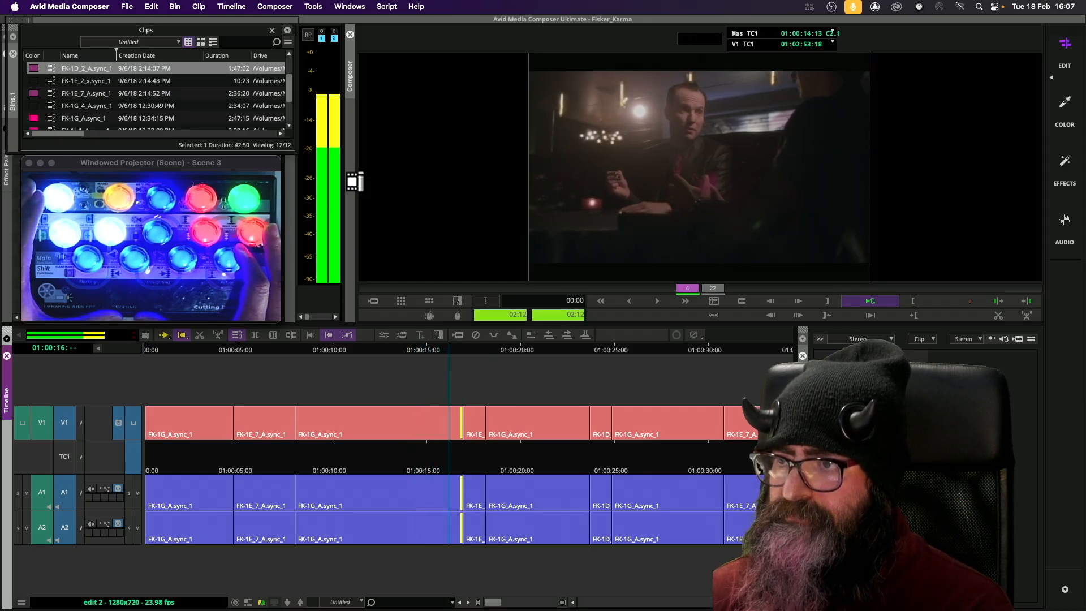
key(space)
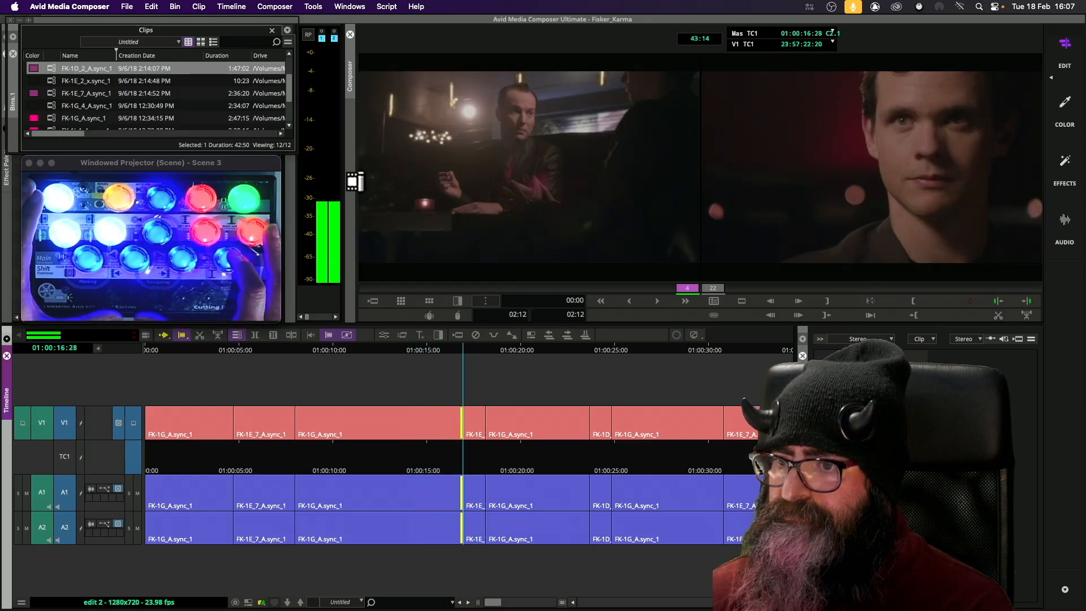
Extend the outgoing FK-1G_A.sync_1 tail by 5 more frames, for a 9-frame extension, and loop-play the cut
key(period)
key(period)
key(period)
key(period)
key(period)
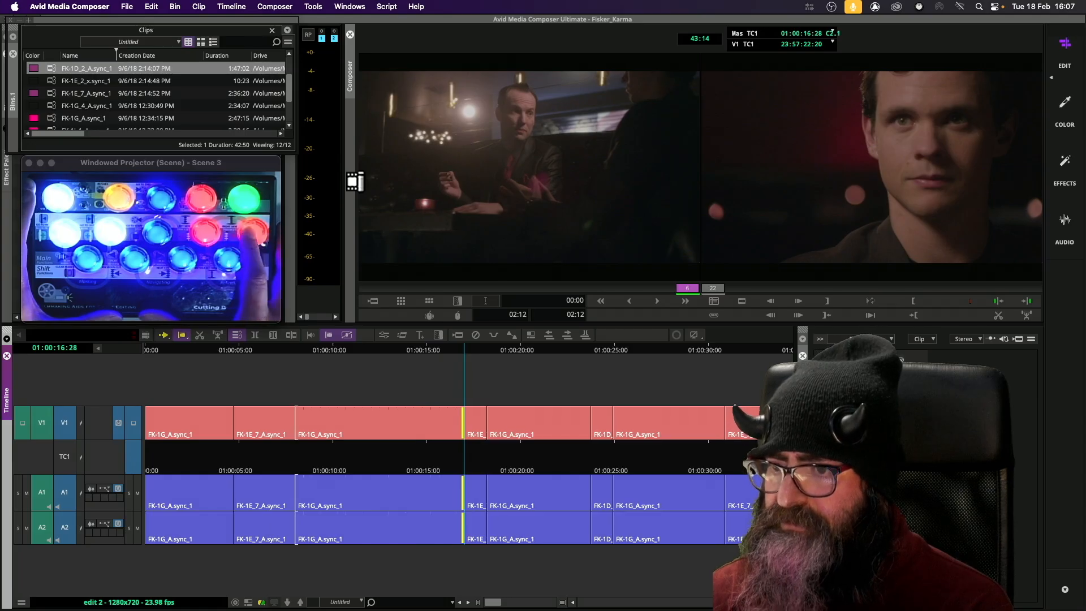
key(space)
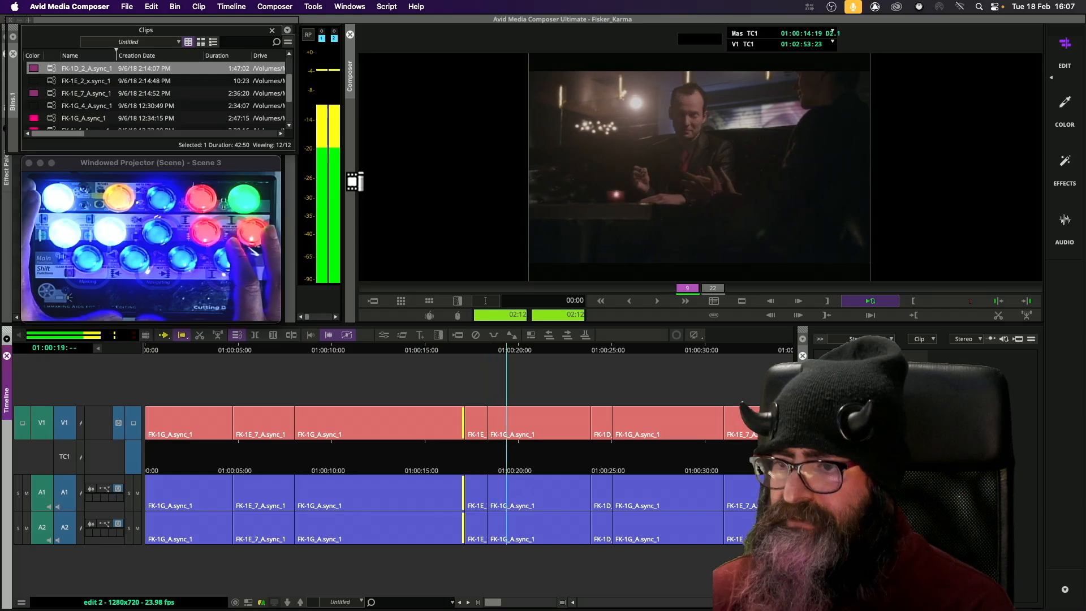
key(space)
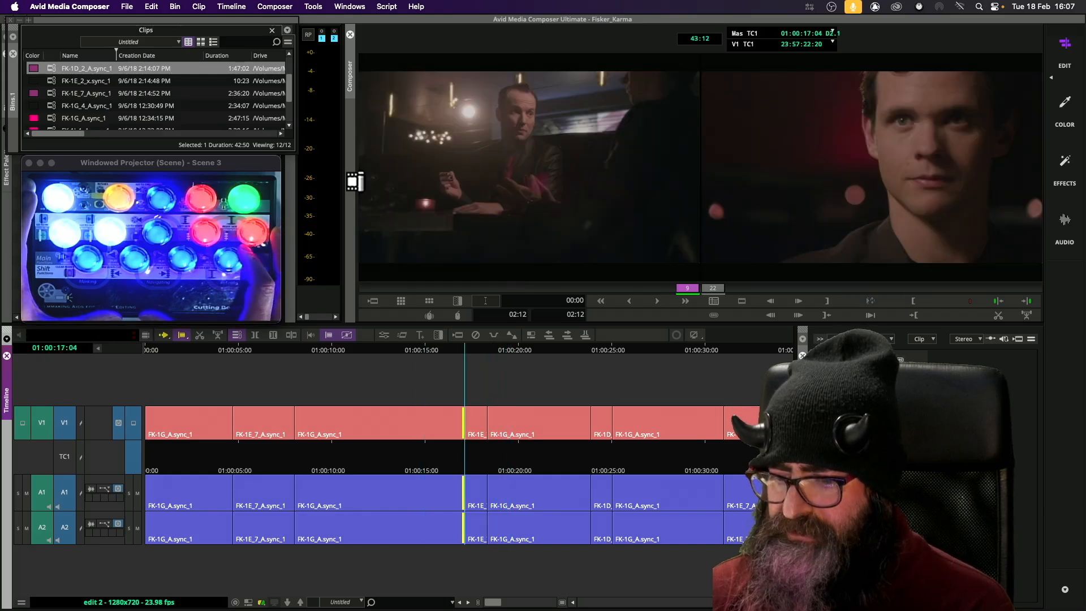
Loop-play the following cut at 01:00:18:10 and select only its outgoing FK-1E_7_A.sync_1 side for trimming
key(space)
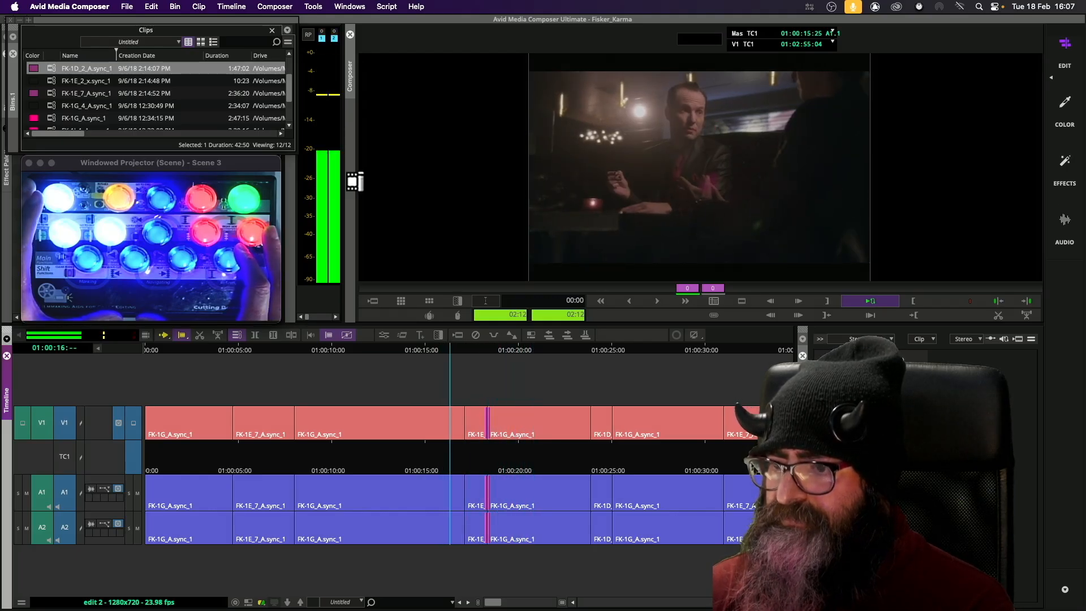
key(space)
key(p)
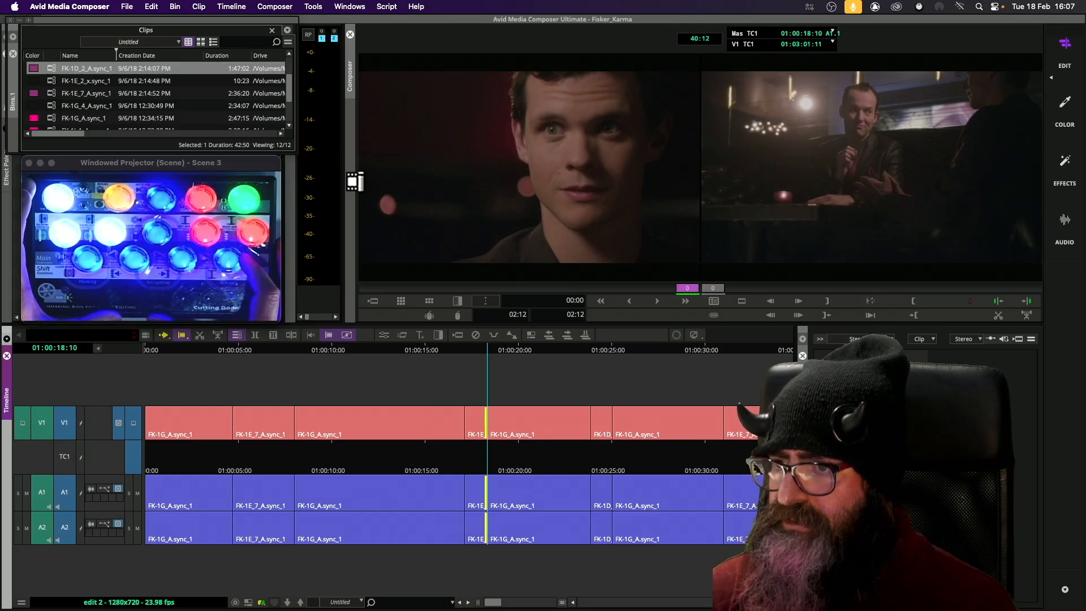
Extend the tail of the outgoing FK-1E_7_A.sync_1 shot at the fourth cut by 14 frames and loop-play it
key(period)
key(period)
key(period)
key(period)
key(period)
key(period)
key(period)
key(period)
key(period)
key(period)
key(period)
key(period)
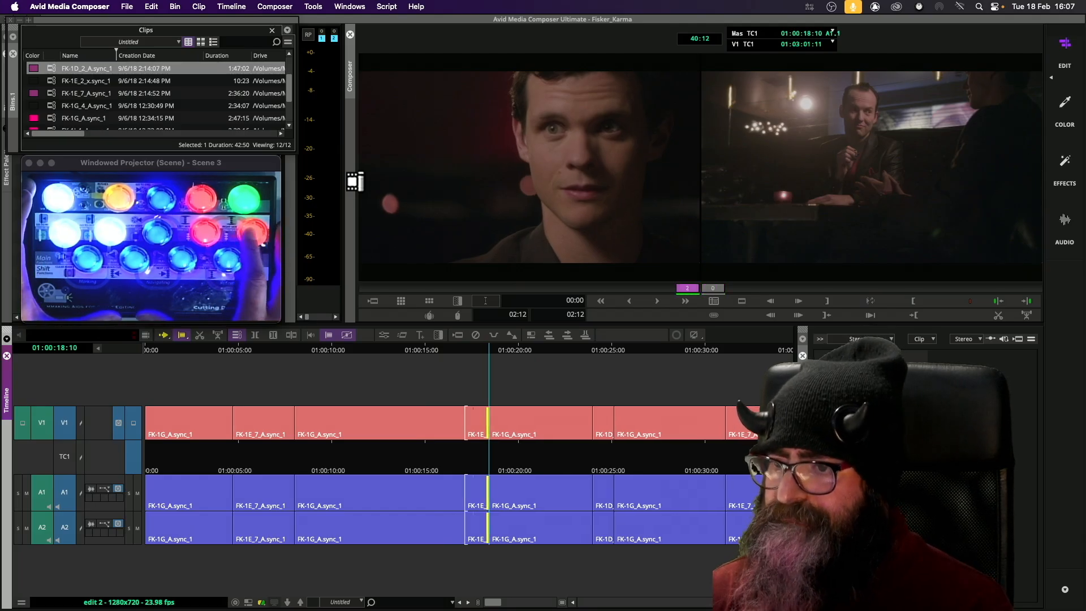
key(period)
key(period)
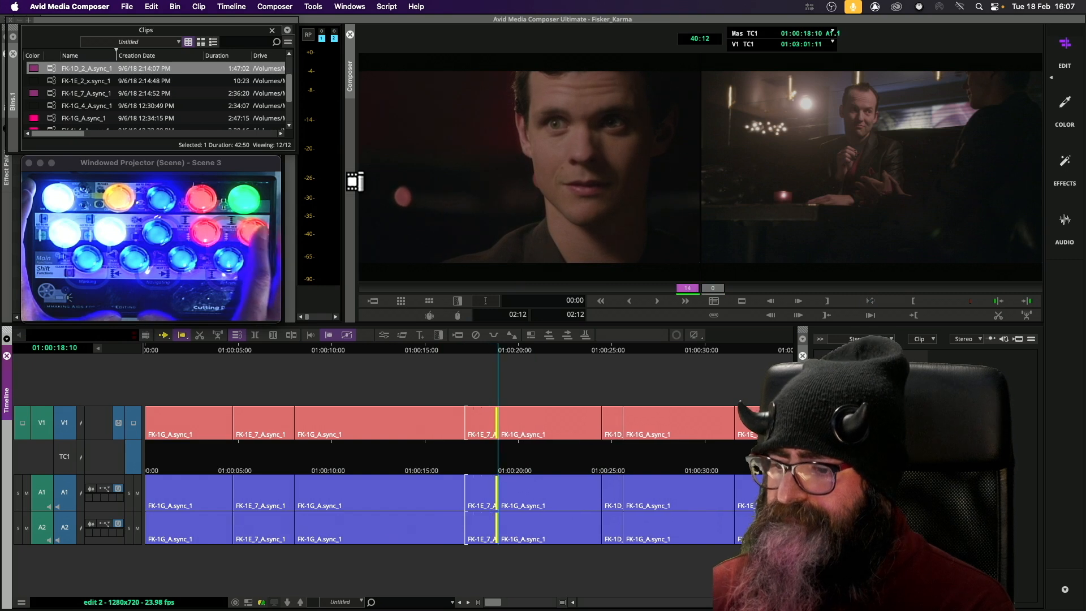
key(space)
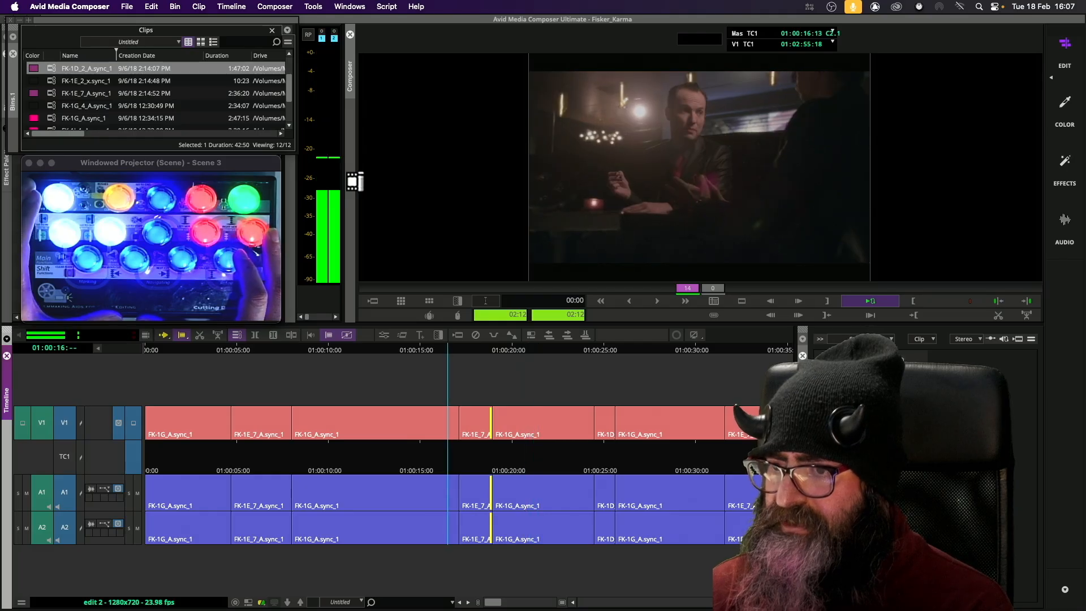
Pull the outgoing FK-1E_7_A.sync_1 tail back 5 frames, for a 9-frame extension, and loop-play the cut
key(space)
key(comma)
key(comma)
key(comma)
key(comma)
key(comma)
key(space)
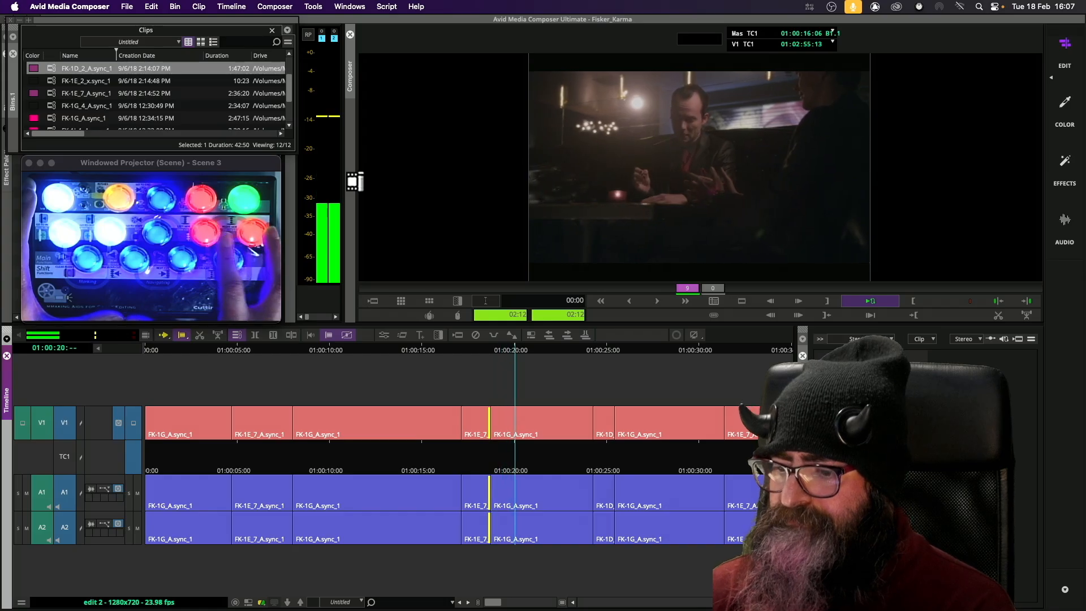
Shorten the outgoing FK-1E_7_A.sync_1 tail by 3 more frames, leaving a 6-frame extension, and stop playback
key(comma)
key(comma)
key(comma)
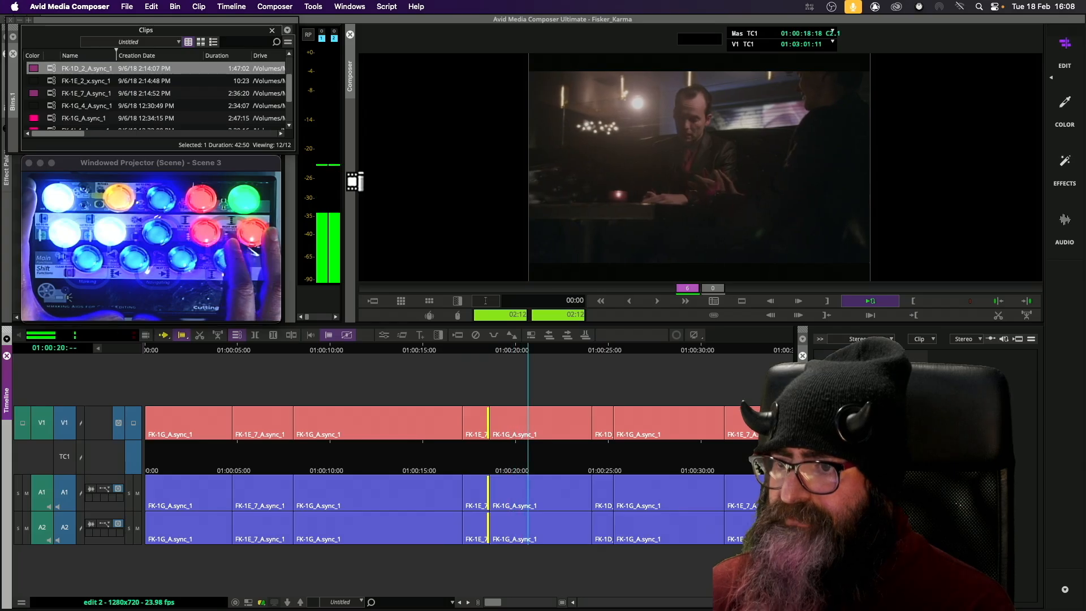
key(space)
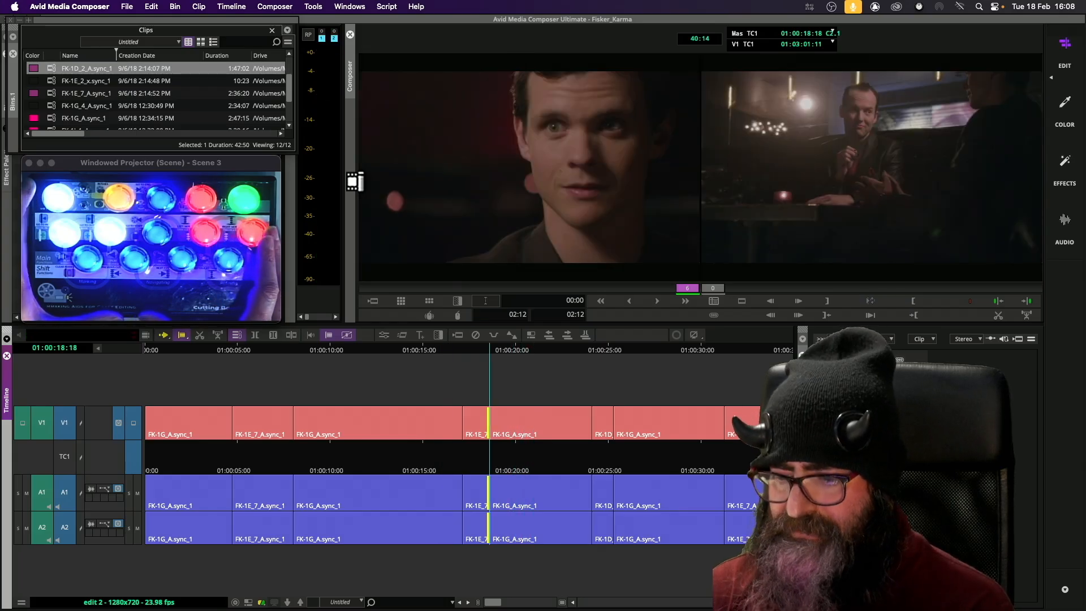
Select the incoming FK-1G_A.sync_1 side of the fourth cut, extend its head by 8 frames and loop-play the result
key(])
key(period)
key(period)
key(period)
key(period)
key(period)
key(period)
key(period)
key(period)
key(space)
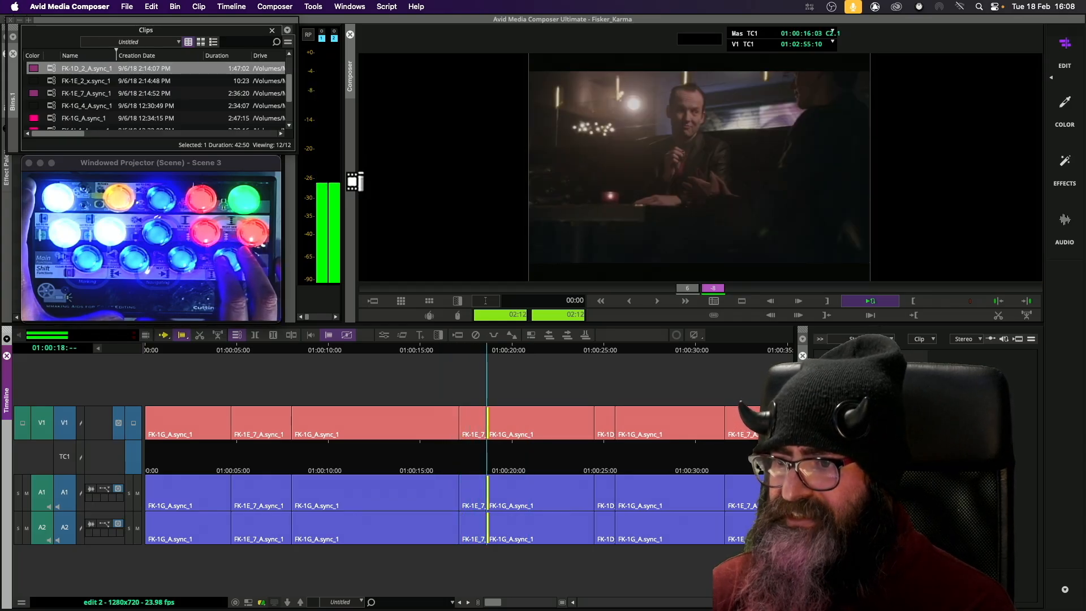
key(space)
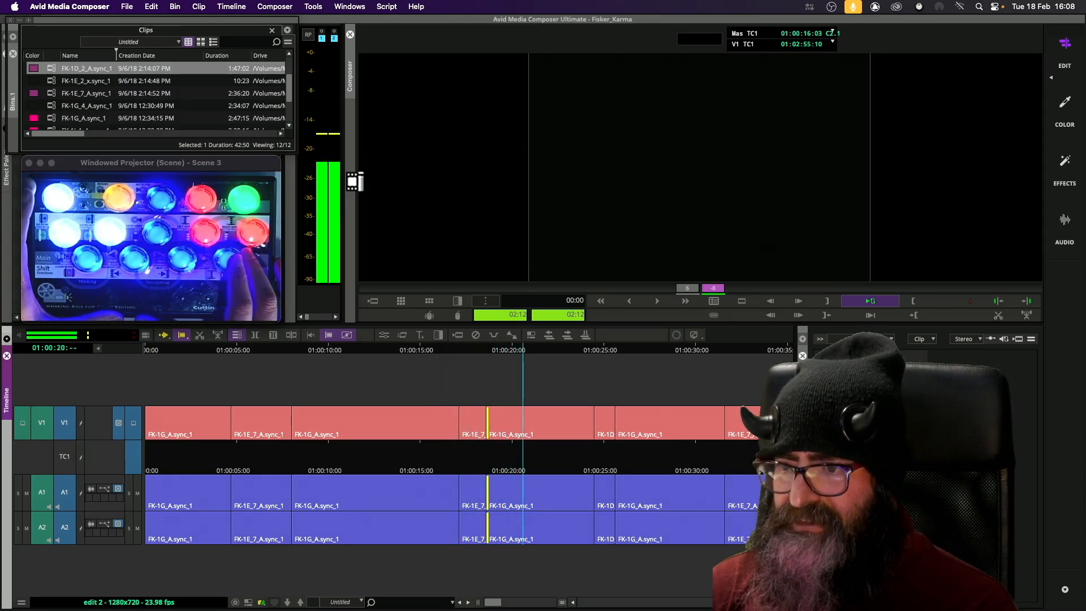
Move the trim to the cut into FK-1D_2_A.sync_1, loop-play it and select only the outgoing FK-1G_A.sync_1 side
key(s)
key(space)
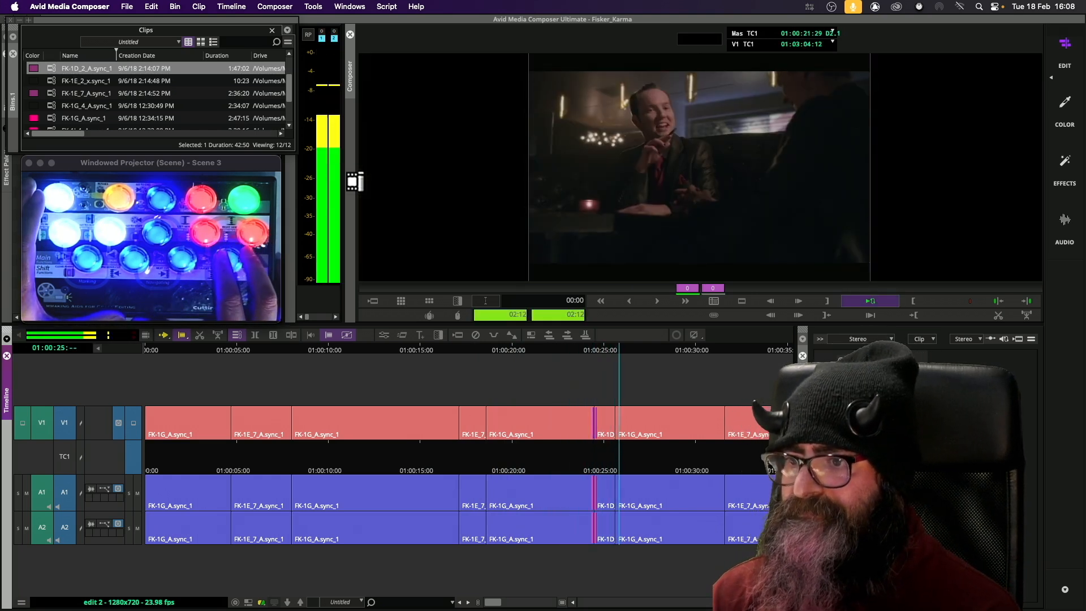
key(p)
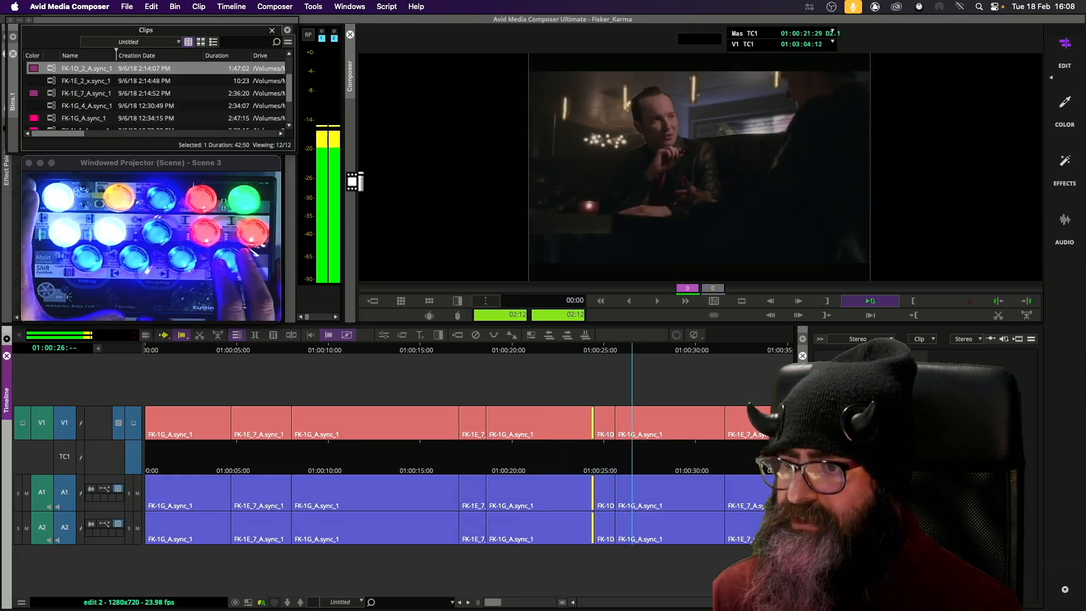
Trim 6 frames off the tail of the outgoing FK-1G_A.sync_1 shot before the FK-1D_2_A.sync_1 reaction during loop playback
key(comma)
key(comma)
key(comma)
key(comma)
key(comma)
key(comma)
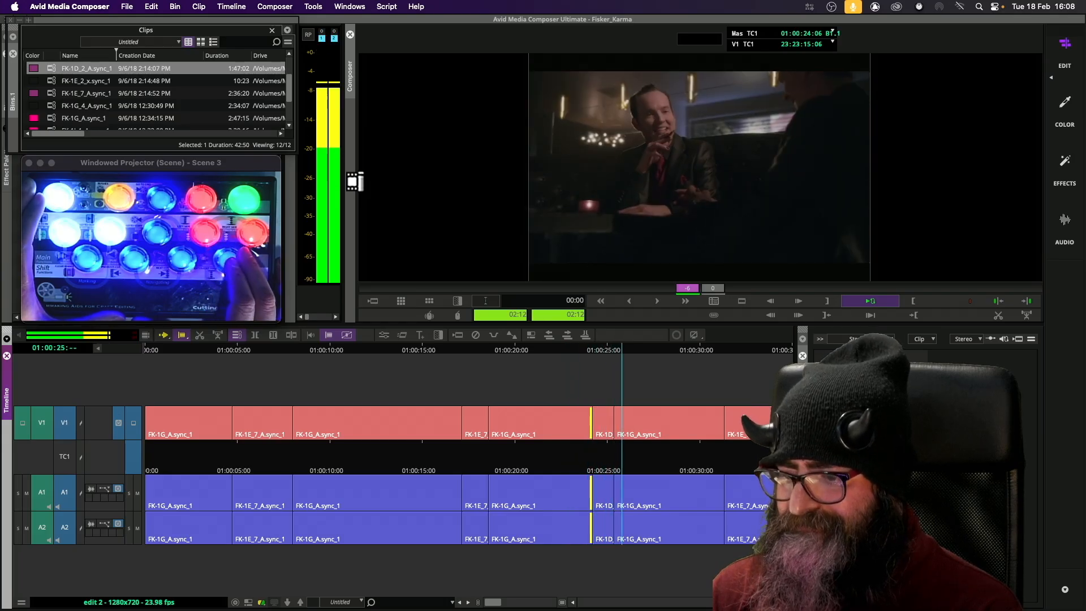
Move the trim to the next cut at 01:00:25:11, loop-play it and select only the outgoing FK-1D_2_A.sync_1 side
key(space)
key(s)
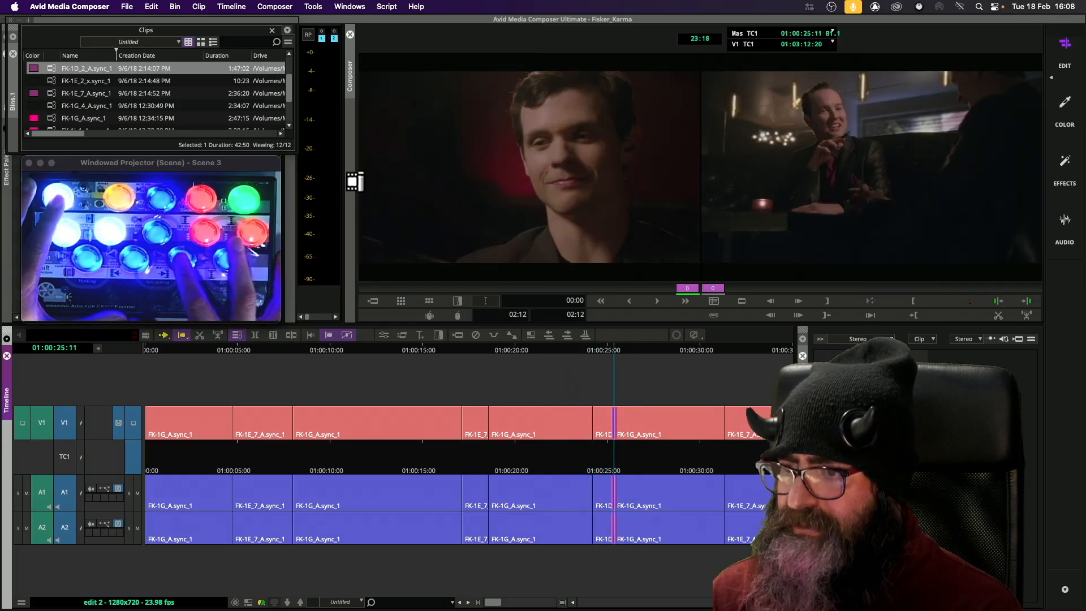
key(space)
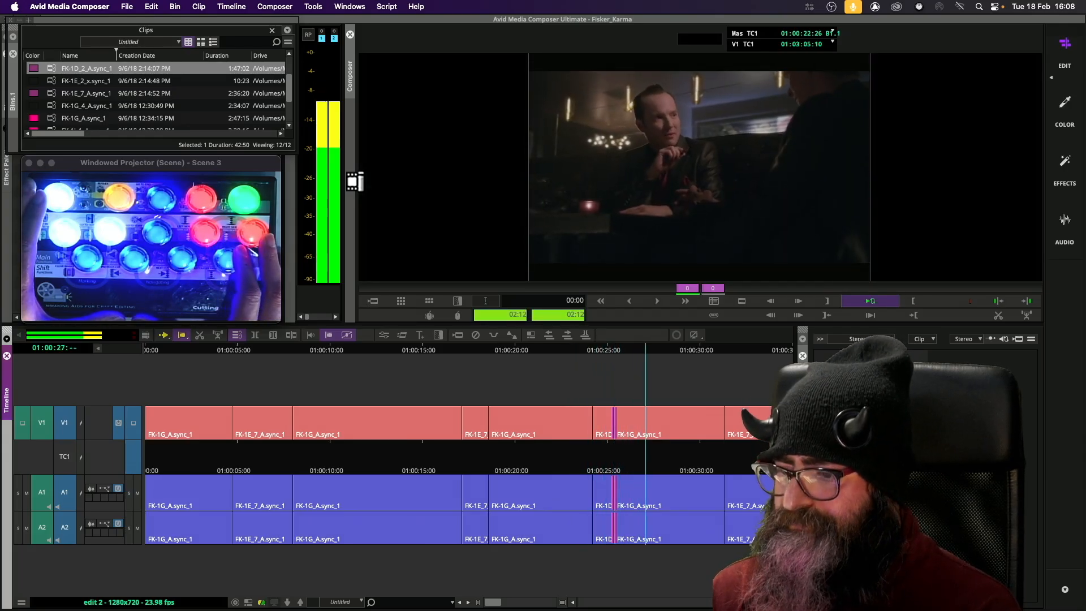
key(space)
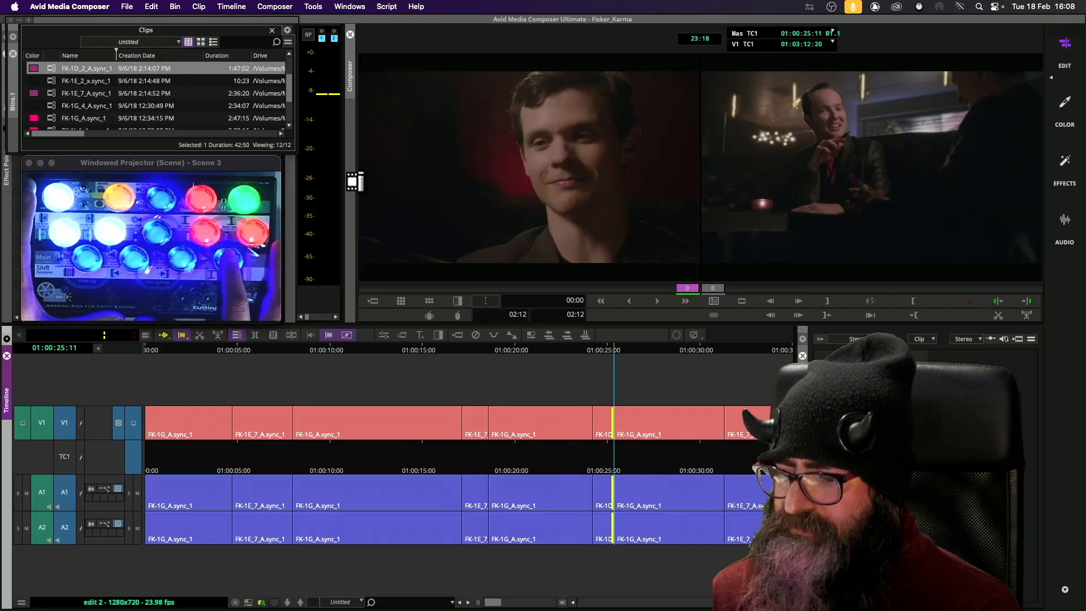
Extend the tail of the outgoing FK-1D_2_A.sync_1 reaction shot by 4 frames and loop-play the cut
key(period)
key(period)
key(period)
key(space)
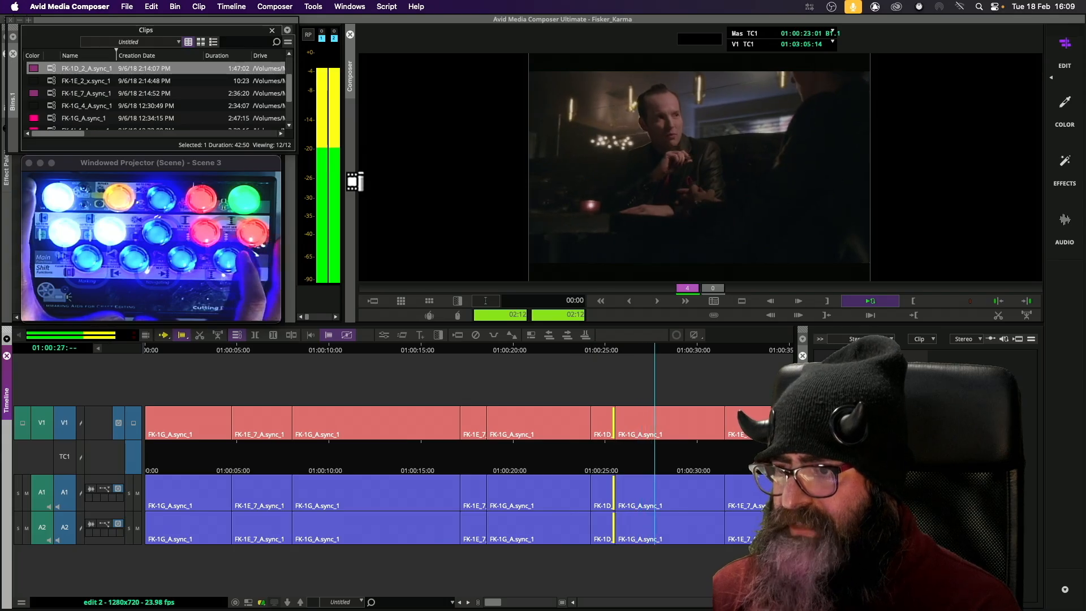
Move the trim to the next cut, loop-play it and trim 5 frames off the outgoing FK-1G_A.sync_1 tail
key(space)
key(s)
key(space)
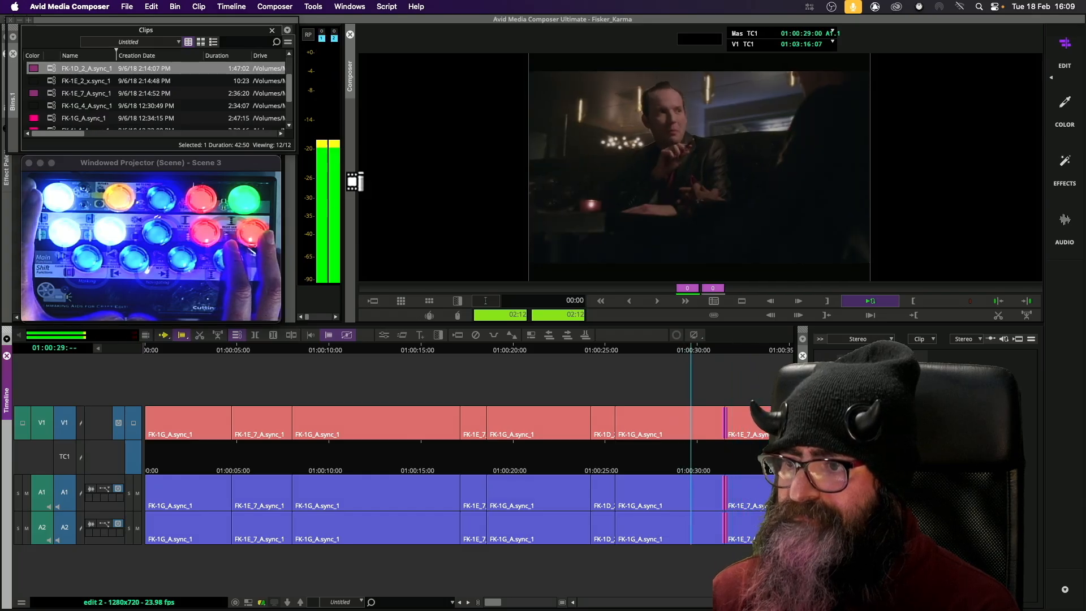
key(p)
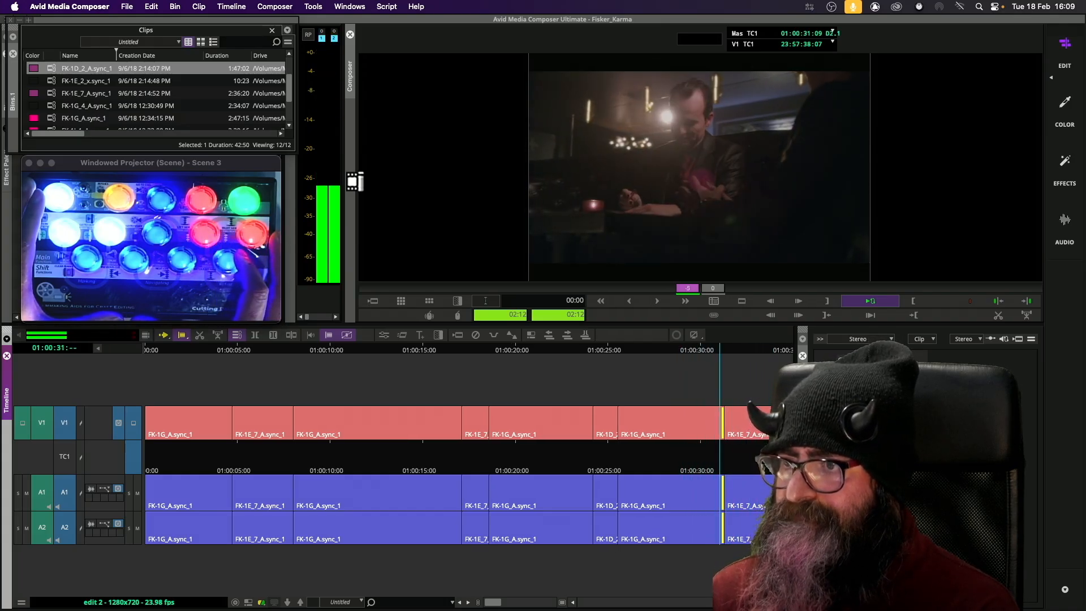
key(space)
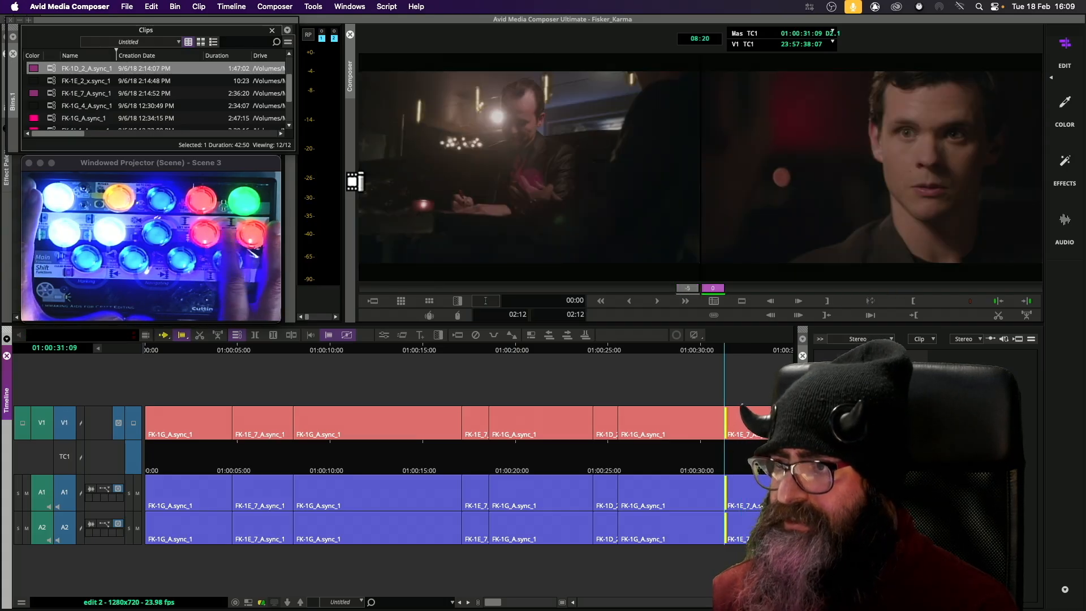
Try trimming and extending the head of the incoming FK-1E_7_A.sync_1 shot by a few frames, loop-playing each version
key(space)
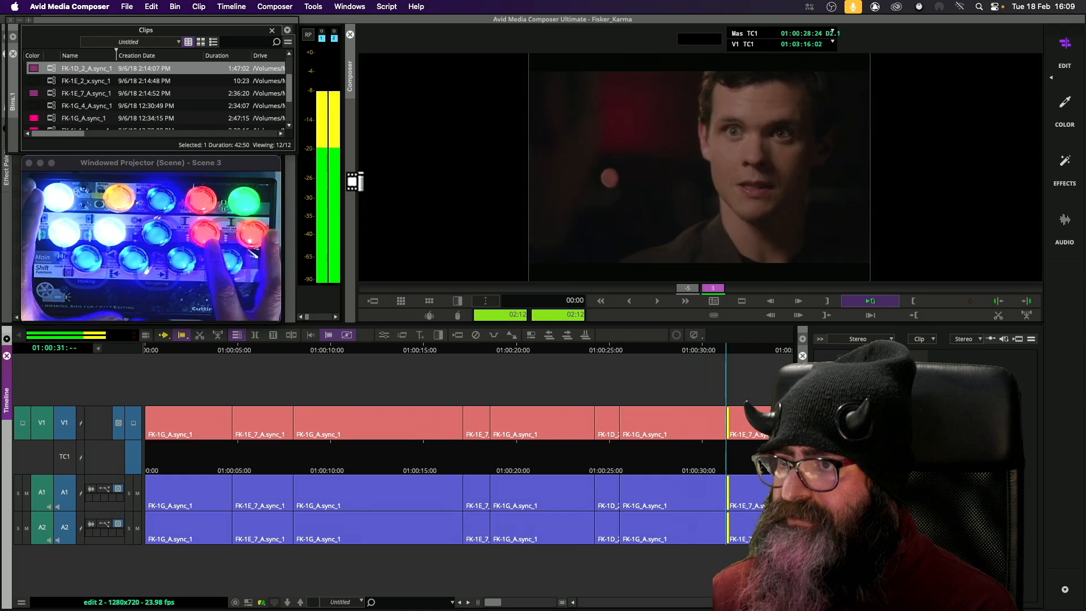
key(space)
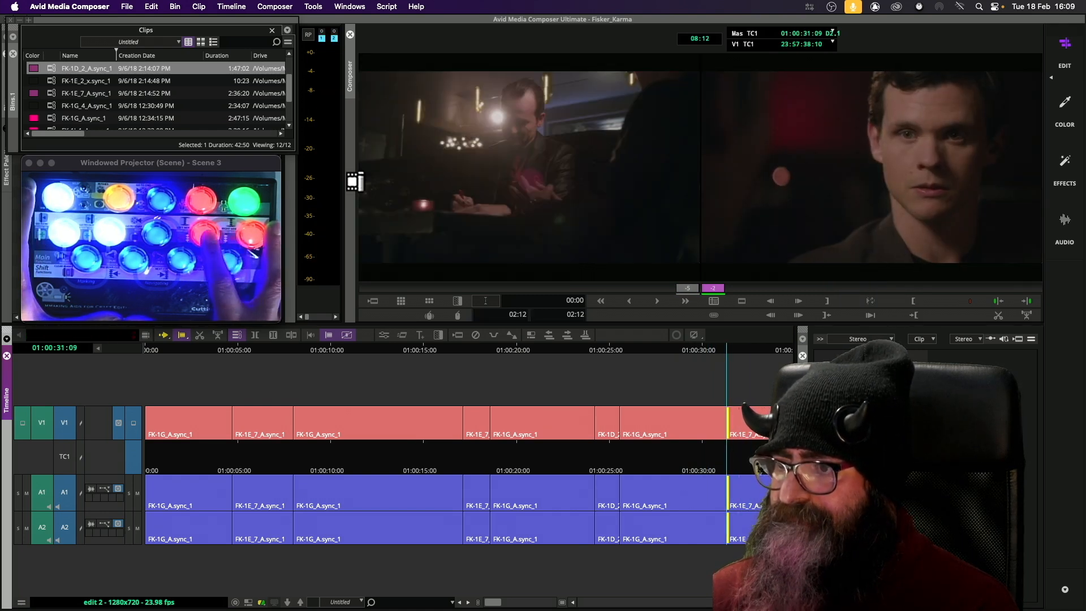
key(space)
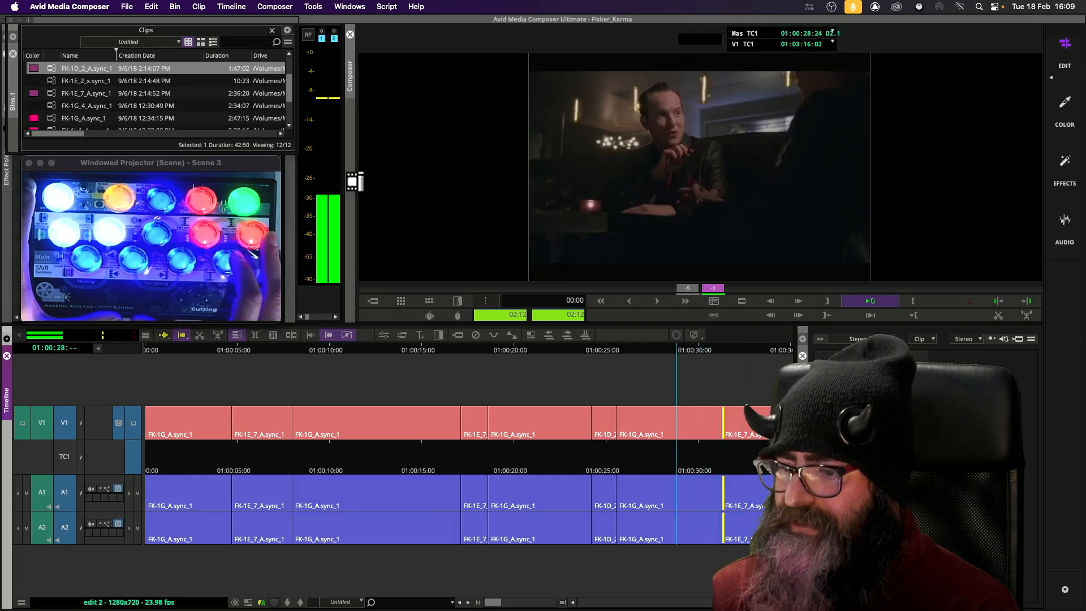
key(space)
key(space)
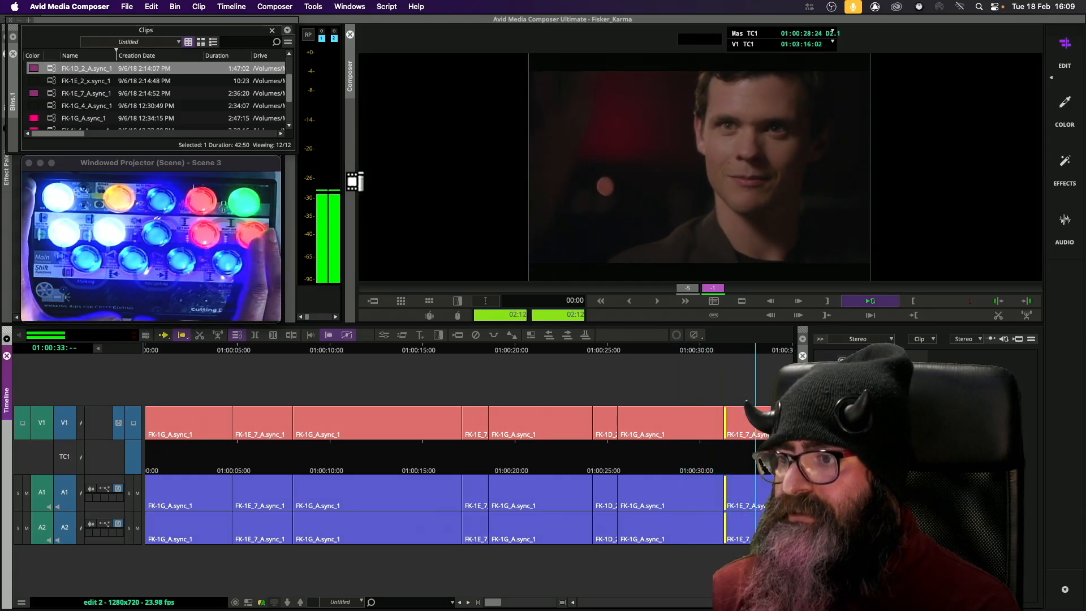
key(period)
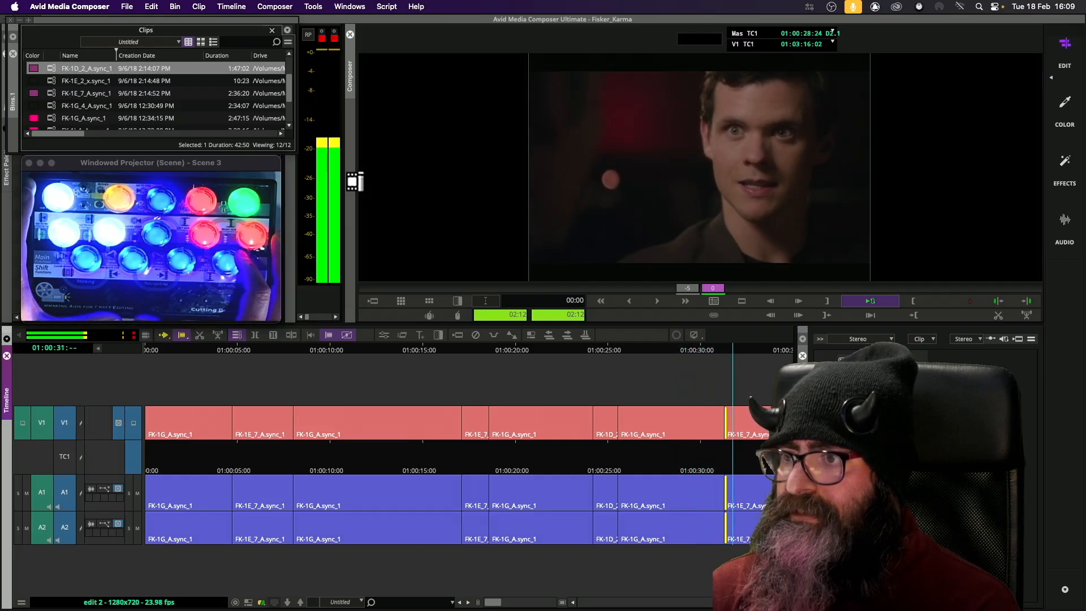
Leave trim mode and play the edit 2 sequence from its beginning to review the refined cuts
key(u)
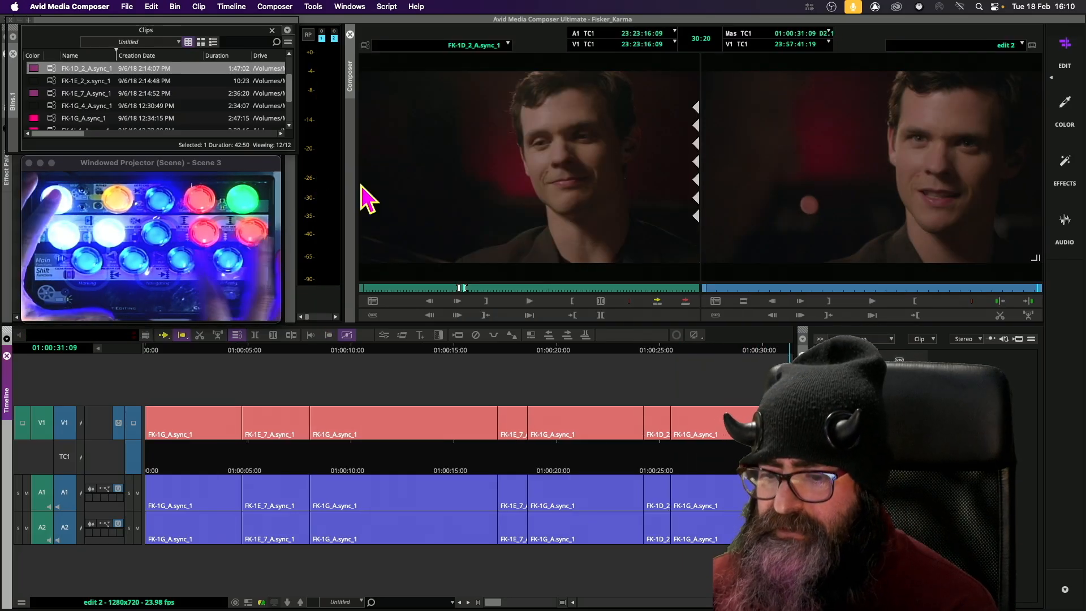
key(Home)
key(space)
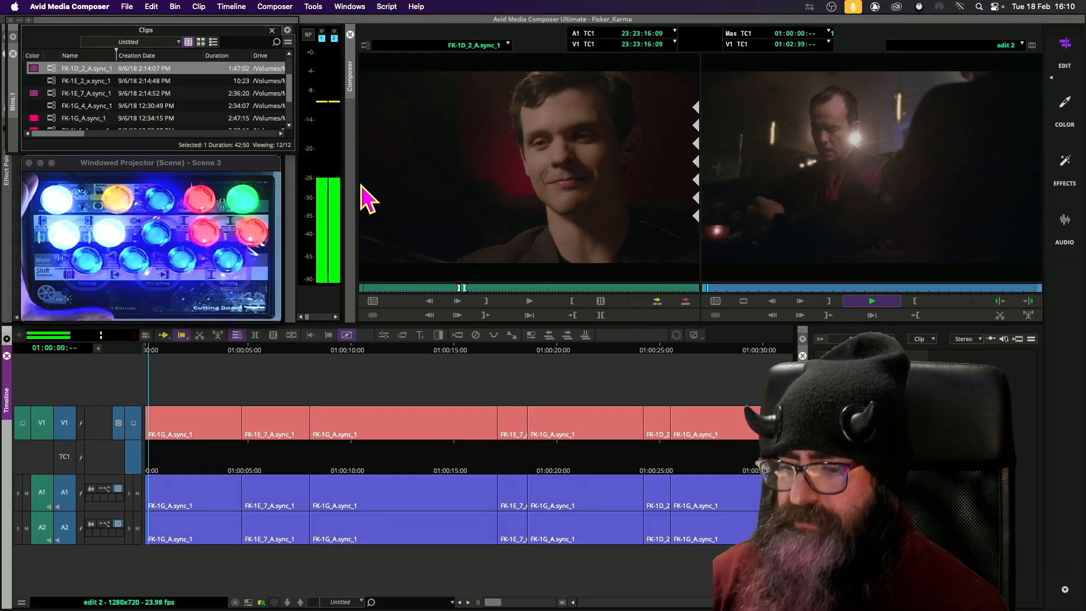